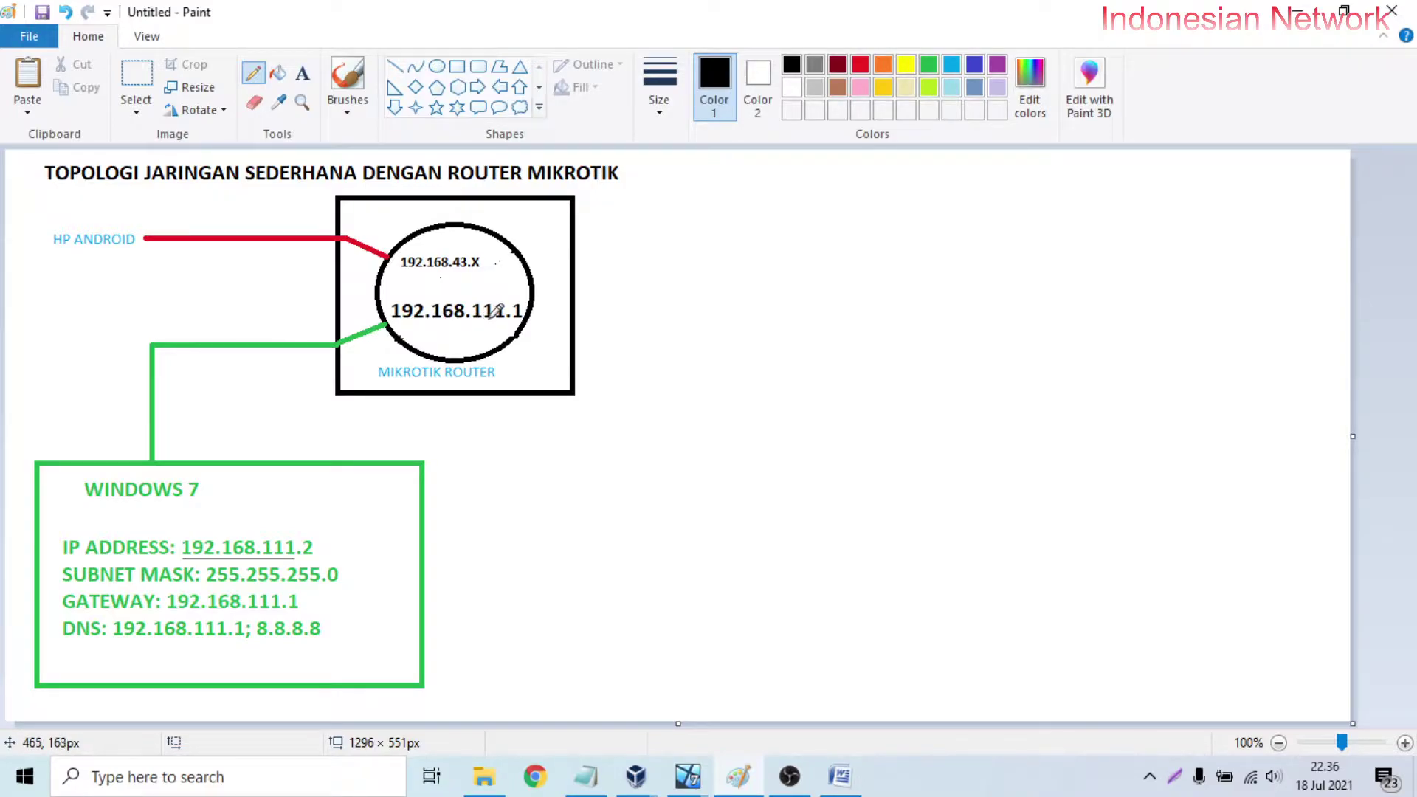
# Underline the router's 192.168.111.1 address in the topology diagram and switch to the running win 7 virtual machine.
pyautogui.moveTo(445, 330); pyautogui.dragTo(485, 331)
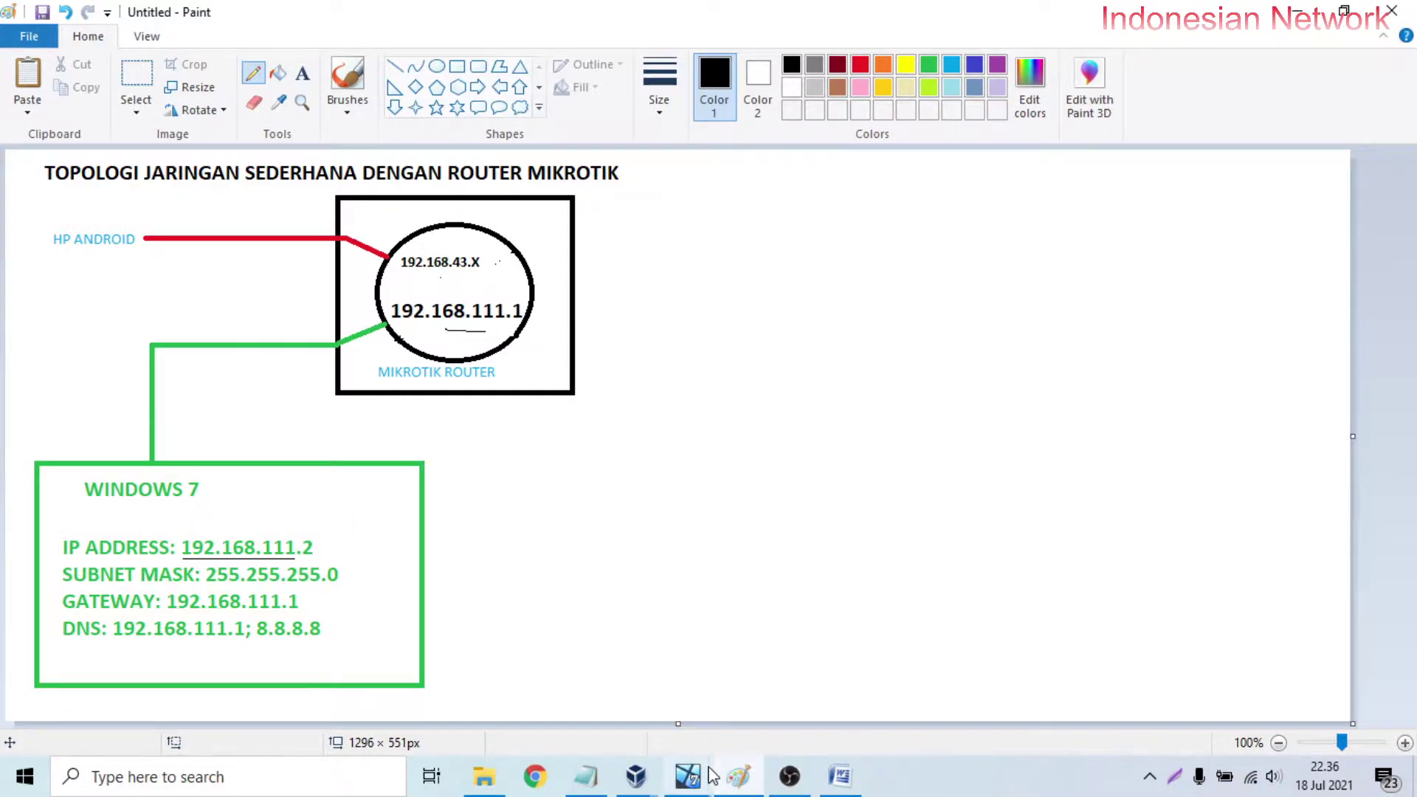
pyautogui.moveTo(701, 776)
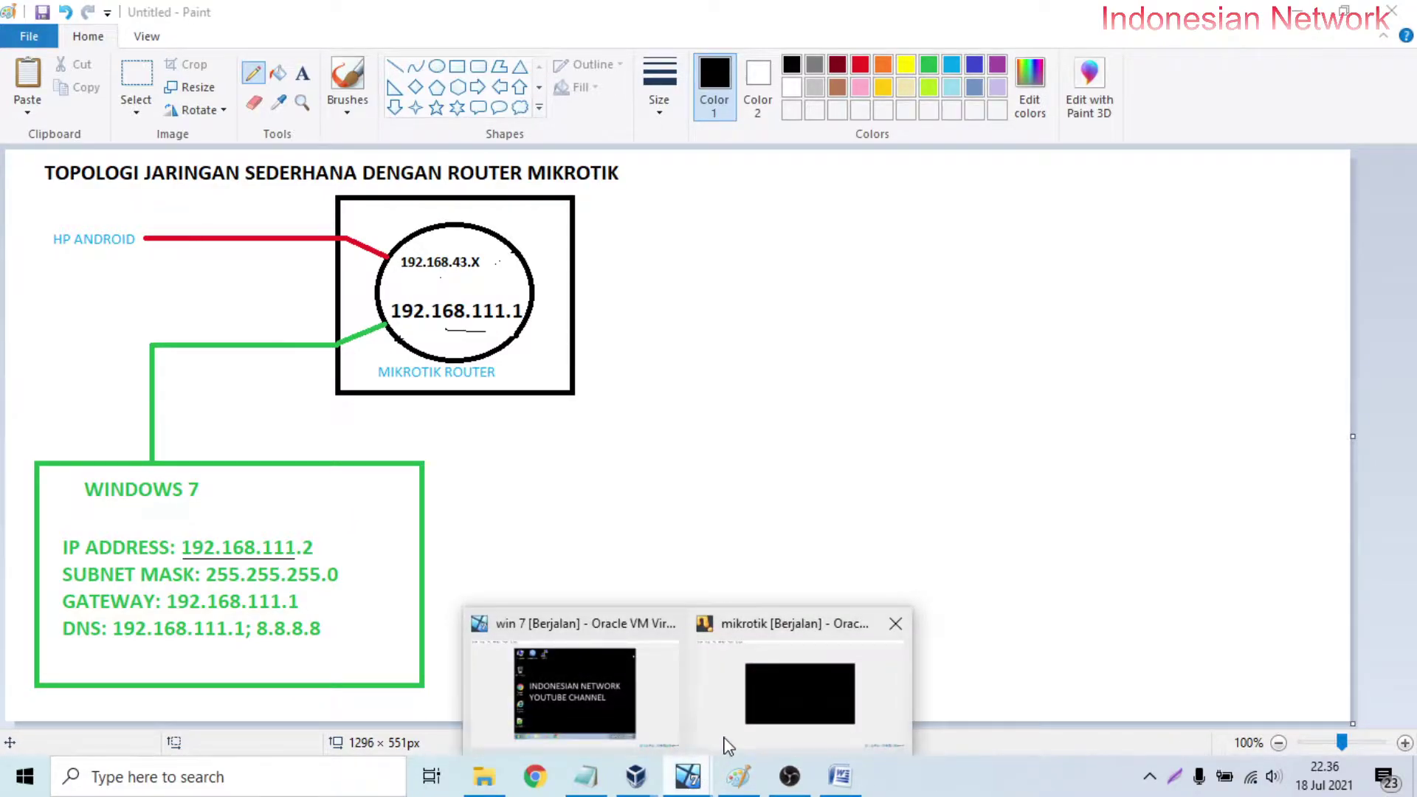
pyautogui.click(649, 727)
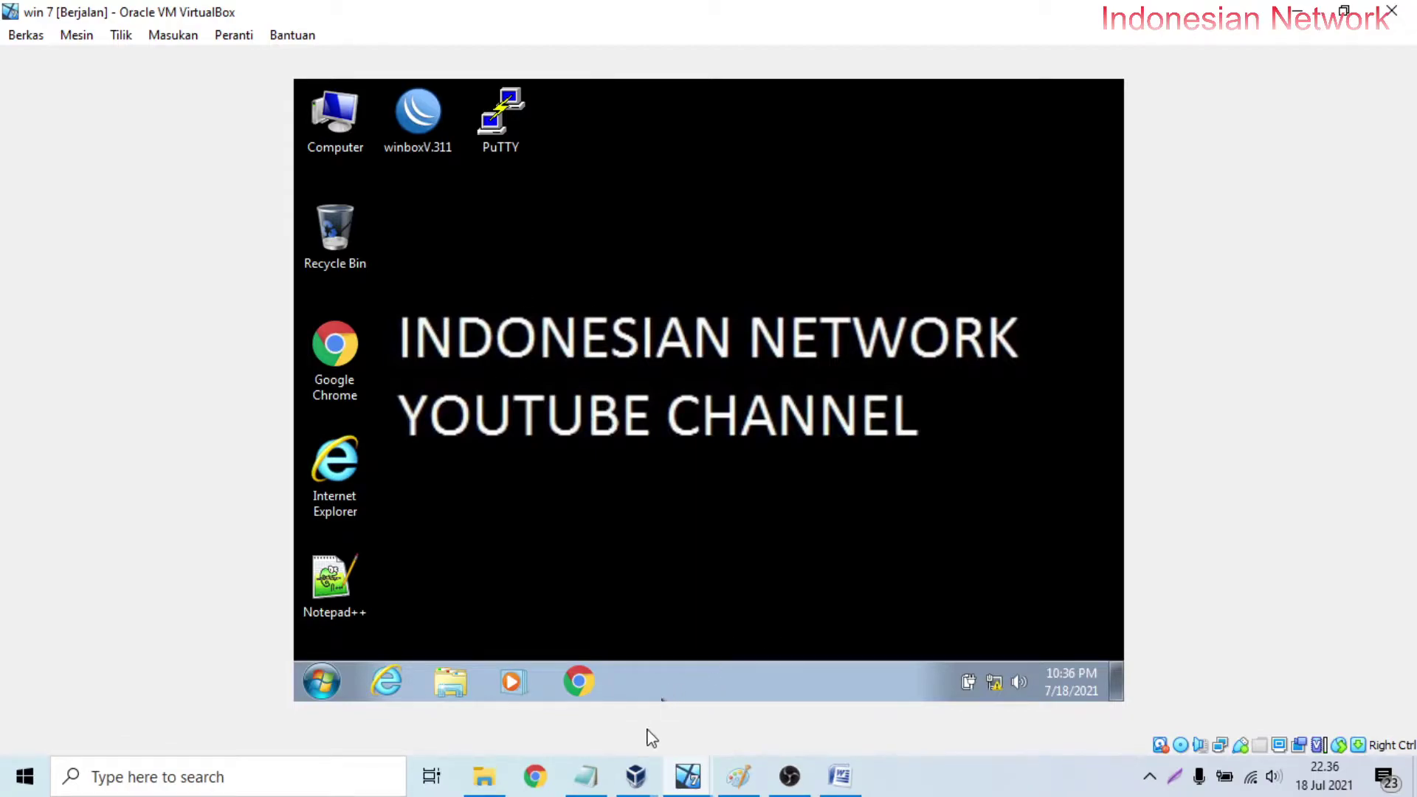
# Switch to Oracle VM VirtualBox Manager and review the details of the win 7 and mikrotik machines.
pyautogui.click(636, 776)
pyautogui.click(514, 733)
pyautogui.click(154, 211)
pyautogui.click(137, 136)
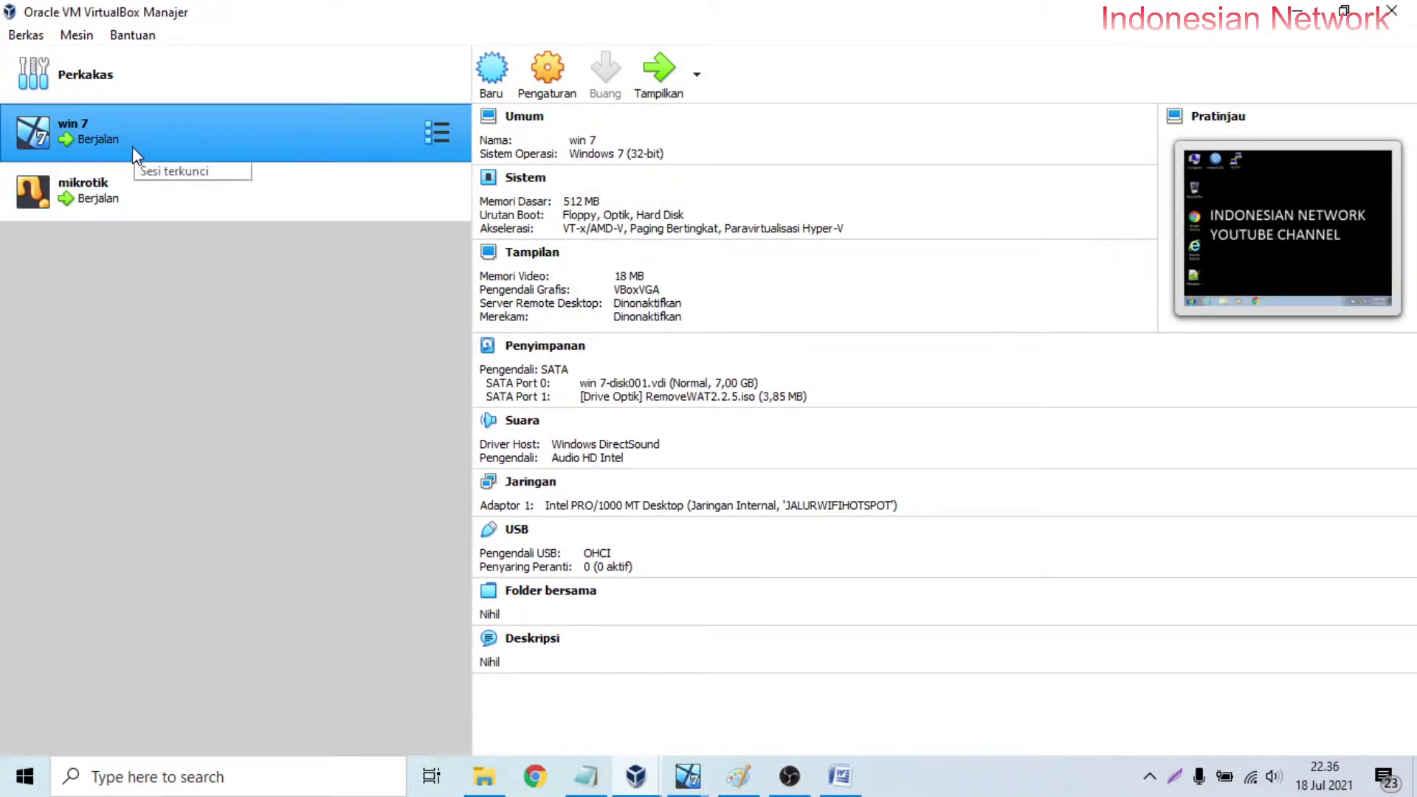
pyautogui.click(139, 197)
pyautogui.click(138, 158)
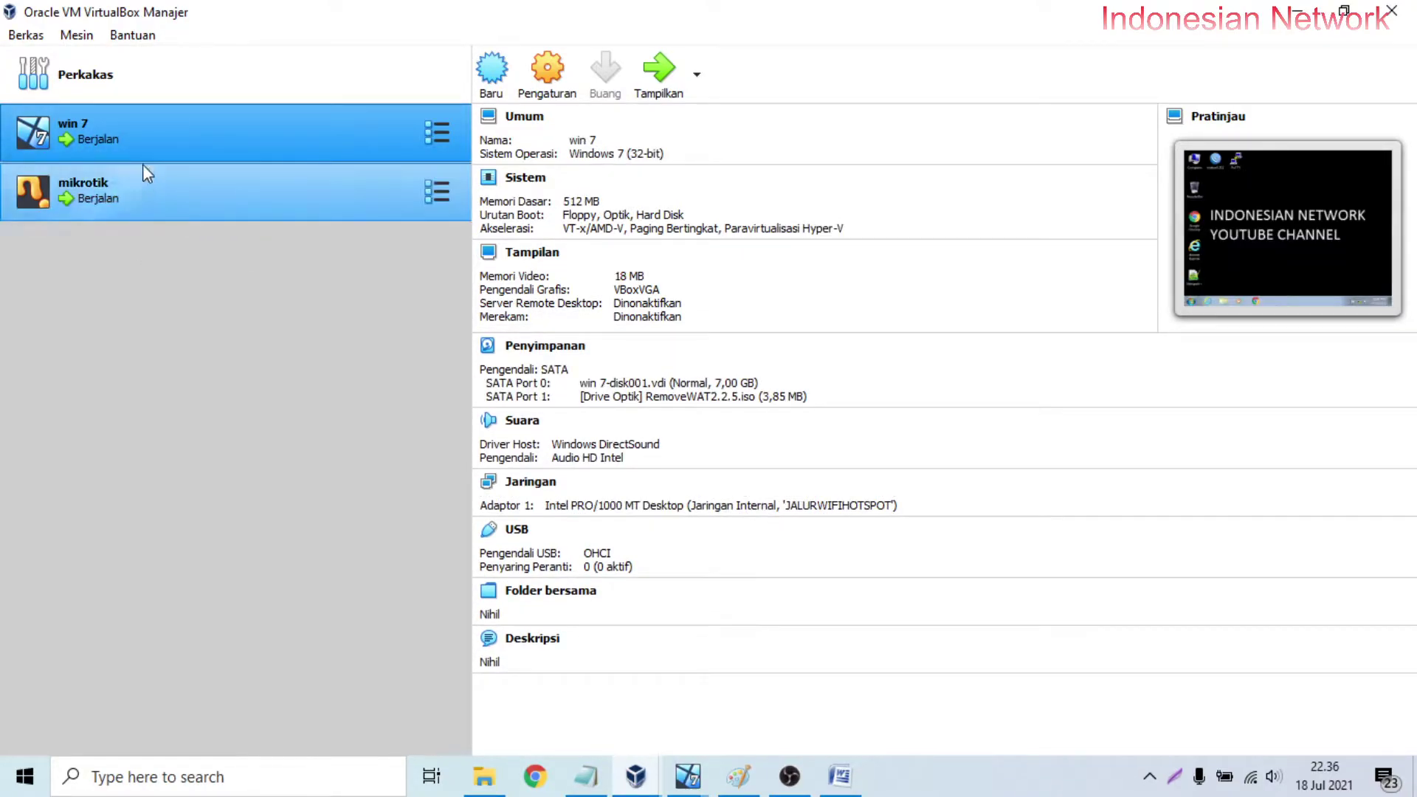
pyautogui.keyDown('ctrl'); pyautogui.click(139, 195); pyautogui.keyUp('ctrl')
pyautogui.keyDown('ctrl'); pyautogui.click(168, 158); pyautogui.keyUp('ctrl')
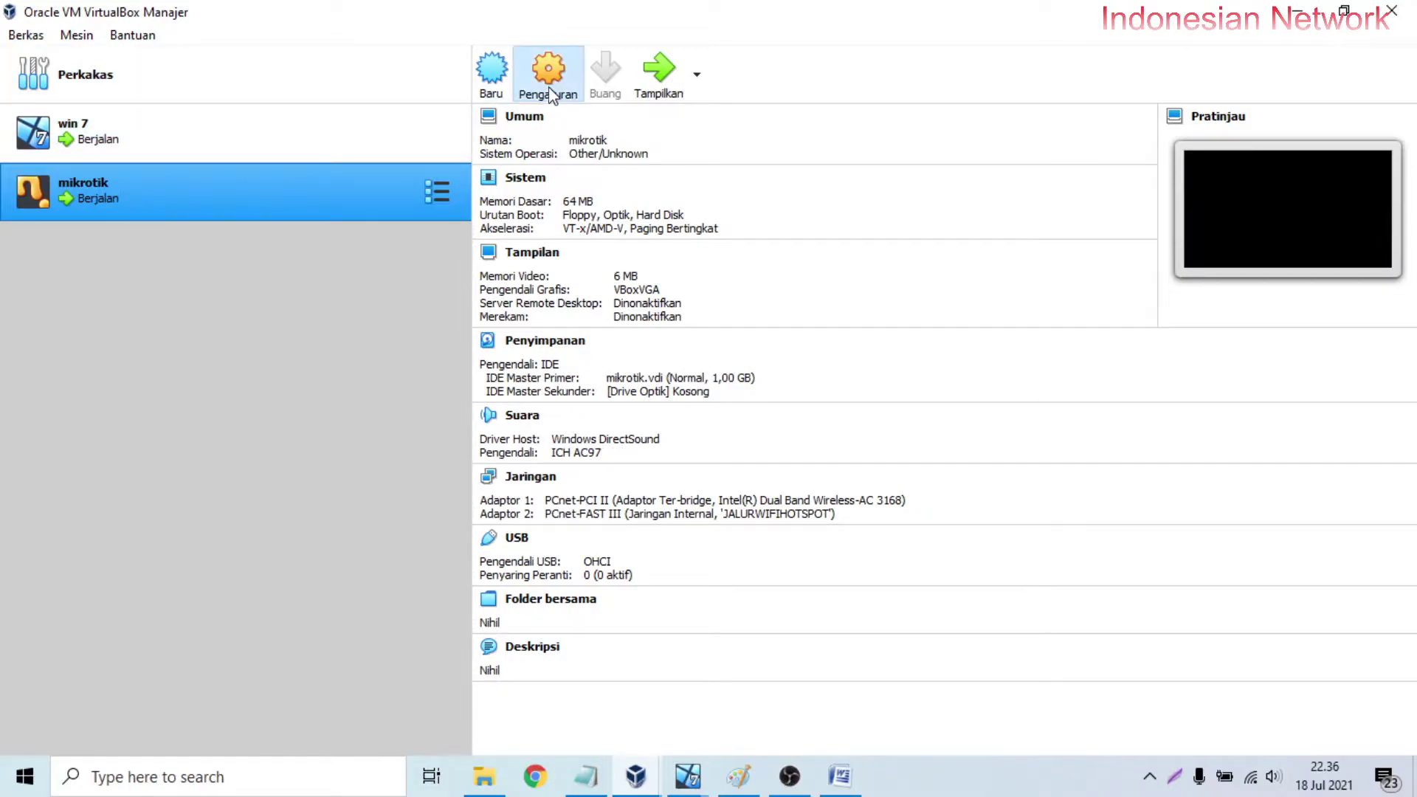
# Open the mikrotik machine's network settings and expand the advanced options of Adaptor 1.
pyautogui.click(550, 95)
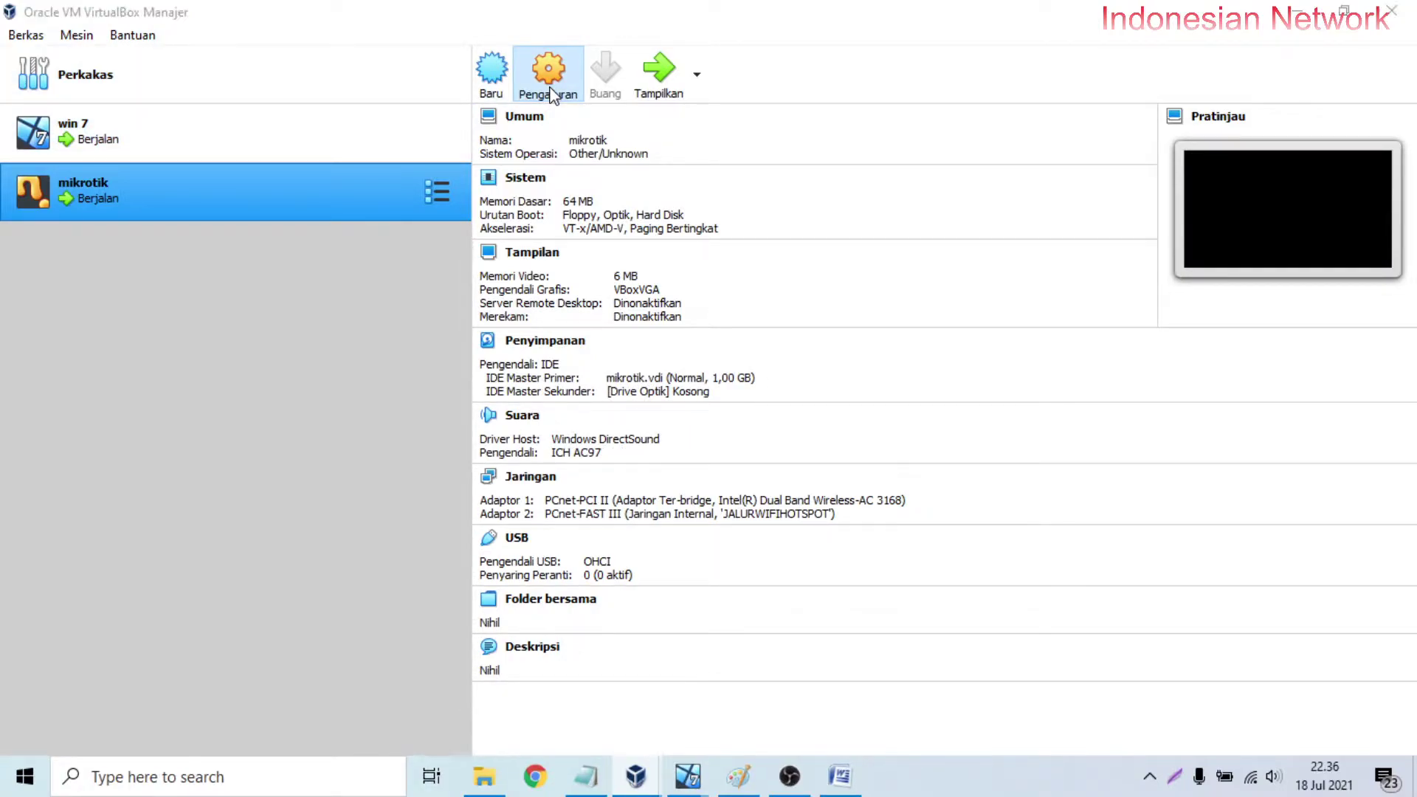
pyautogui.moveTo(494, 135); pyautogui.dragTo(725, 176)
pyautogui.click(645, 364)
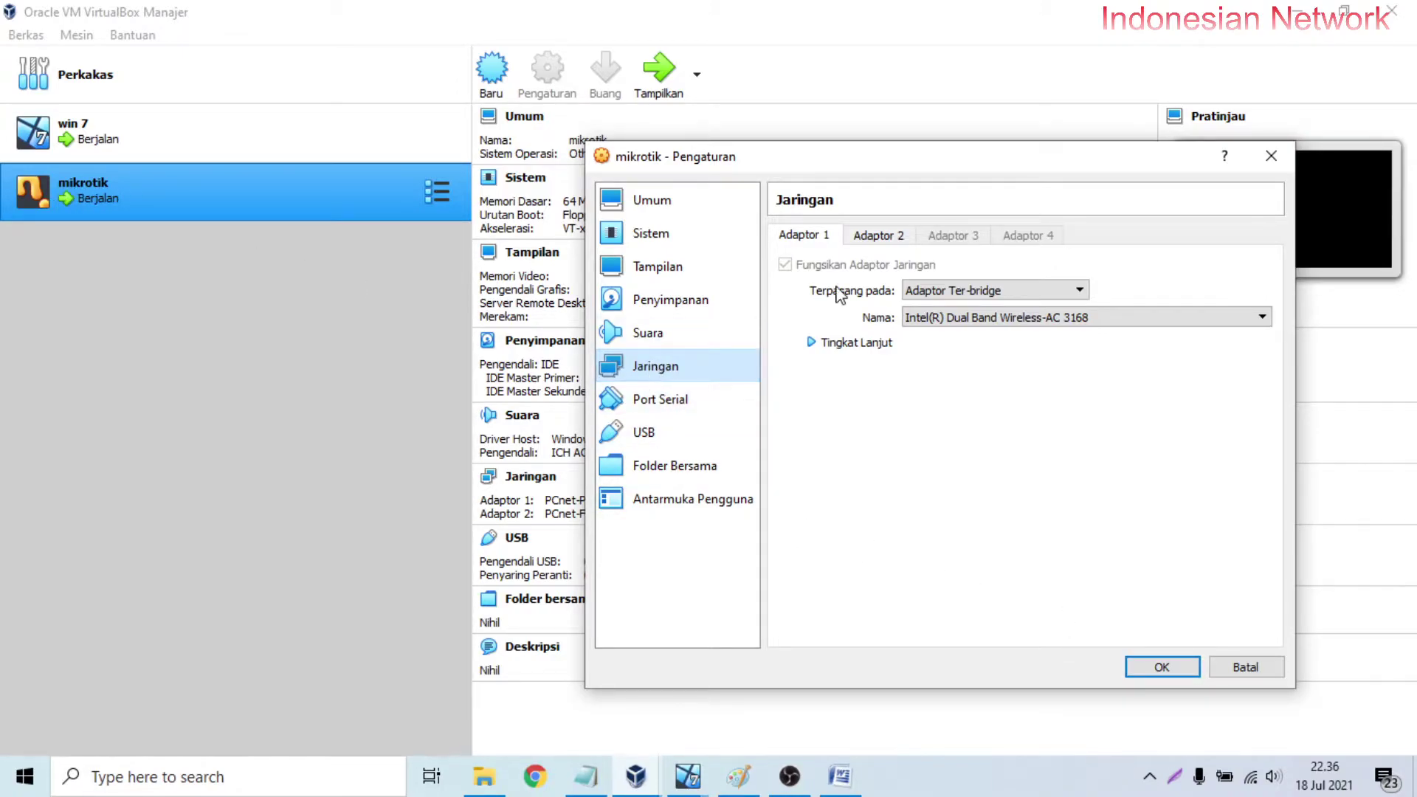
pyautogui.click(878, 234)
pyautogui.click(812, 235)
pyautogui.click(847, 345)
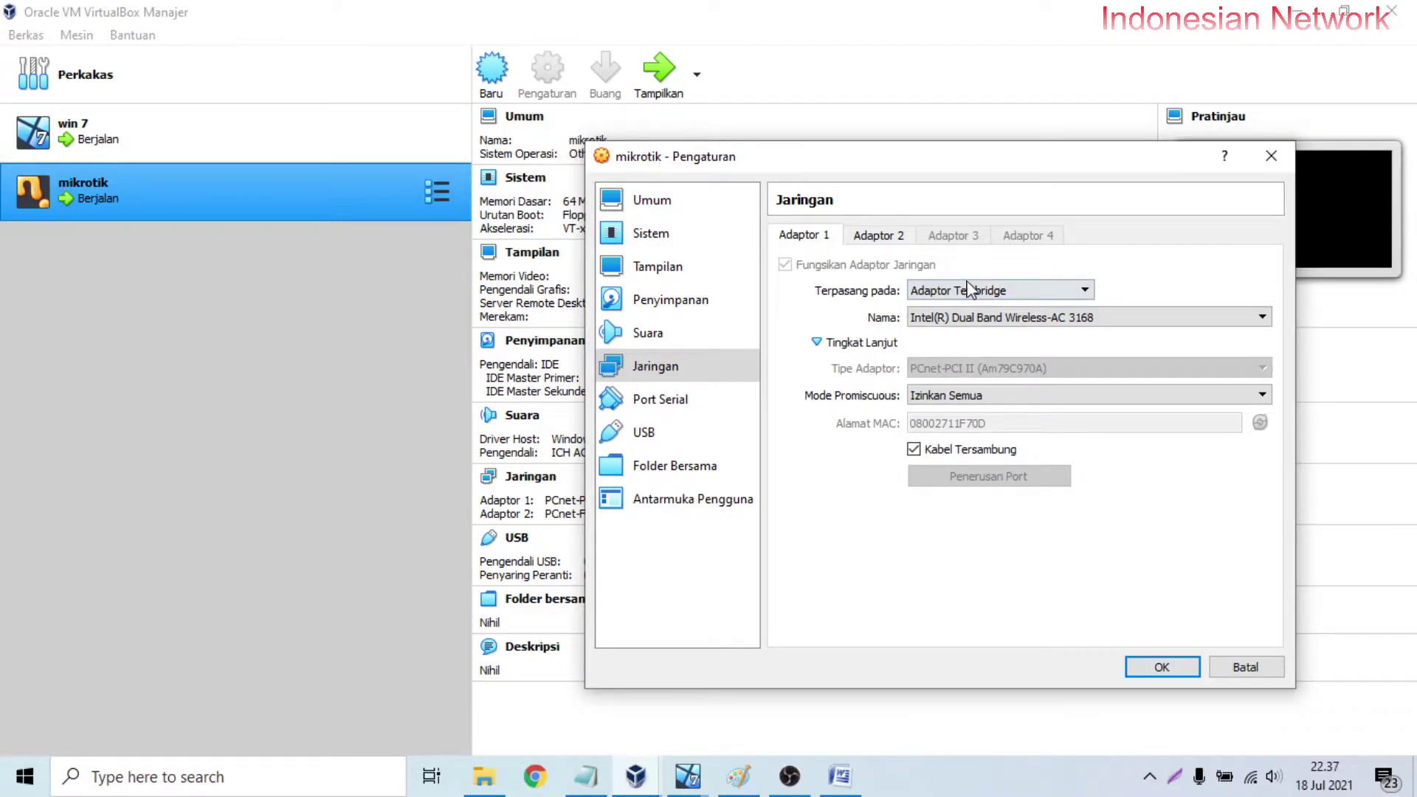
# Keep Adaptor 1 bridged to Intel(R) Dual Band Wireless-AC 3168 and choose Izinkan Semua as its promiscuous mode.
pyautogui.click(984, 321)
pyautogui.click(987, 333)
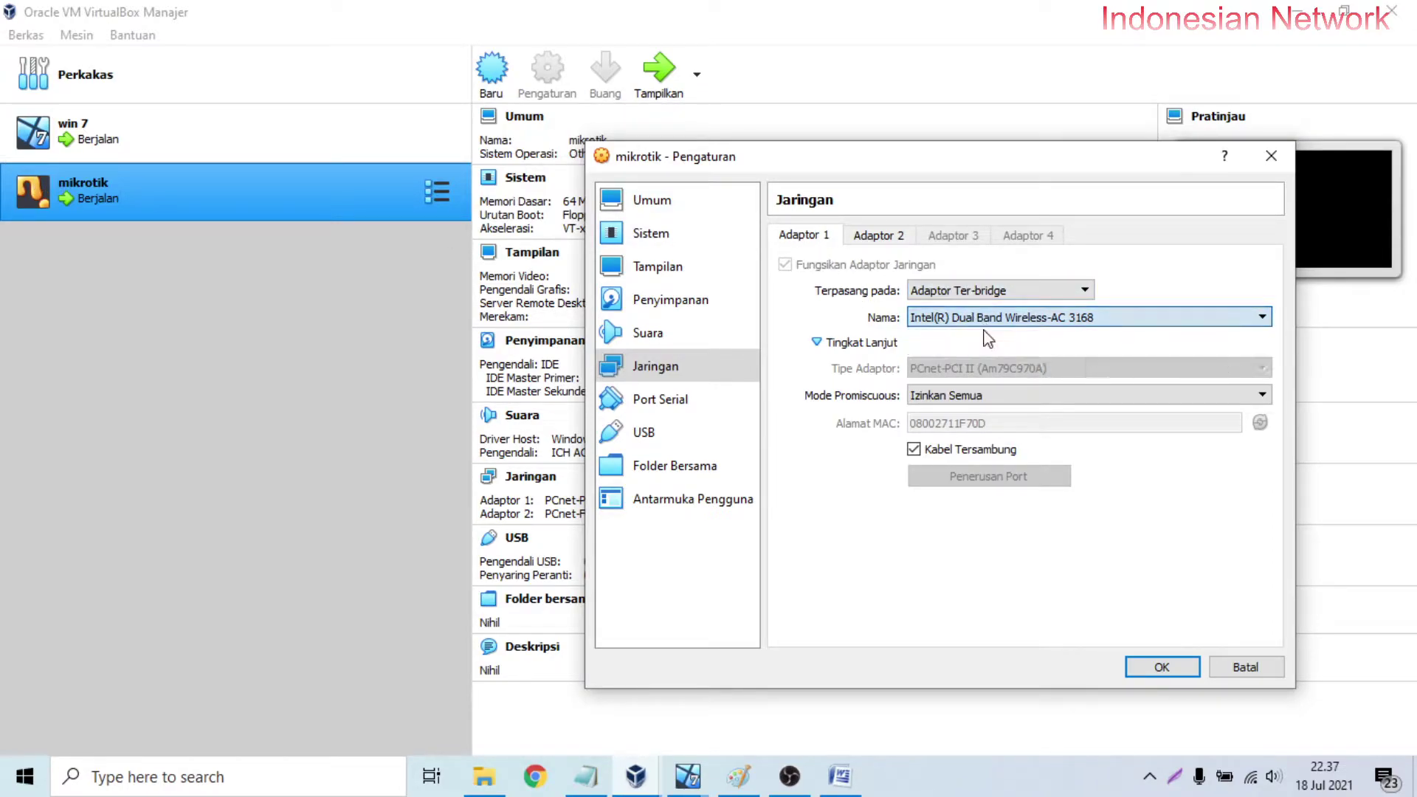
pyautogui.click(1250, 776)
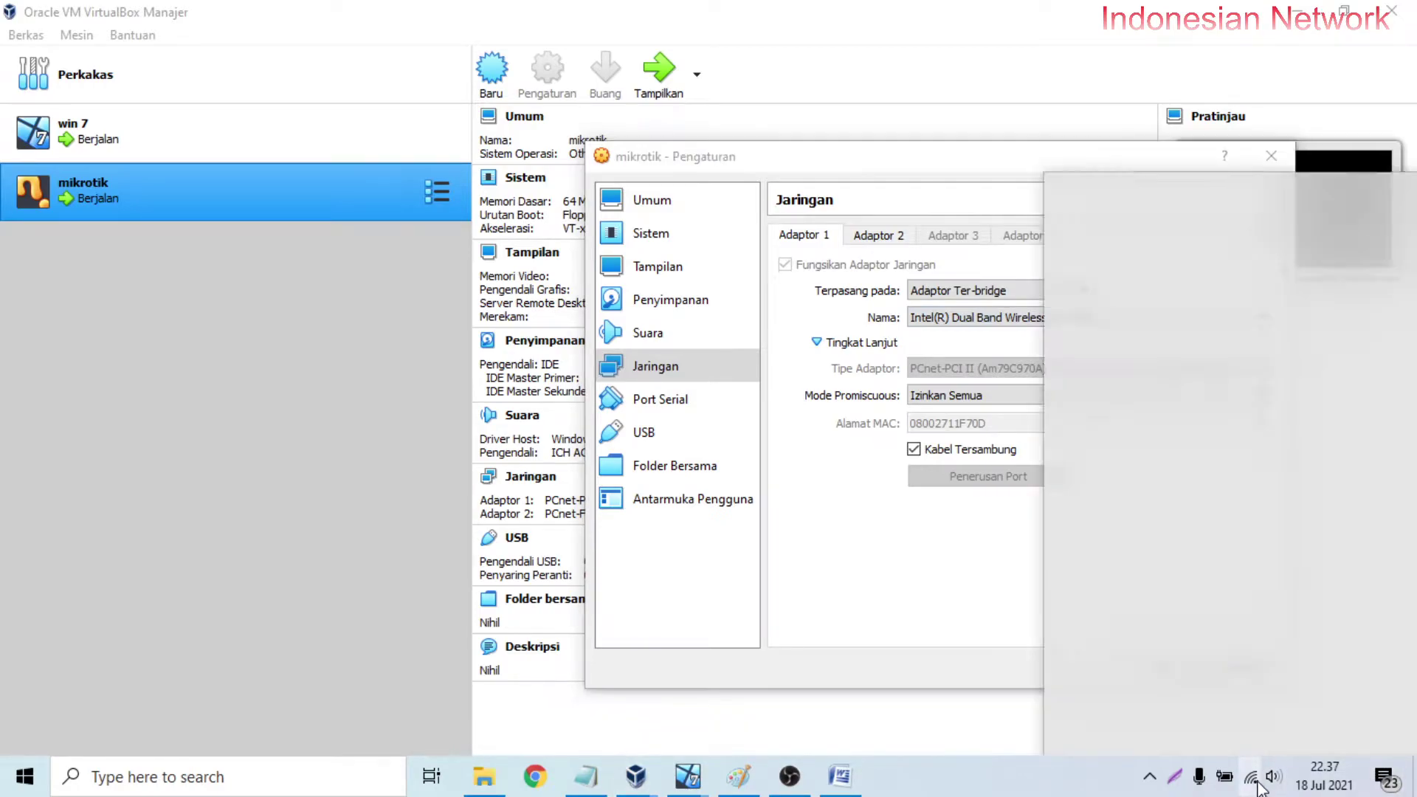
pyautogui.click(1119, 164)
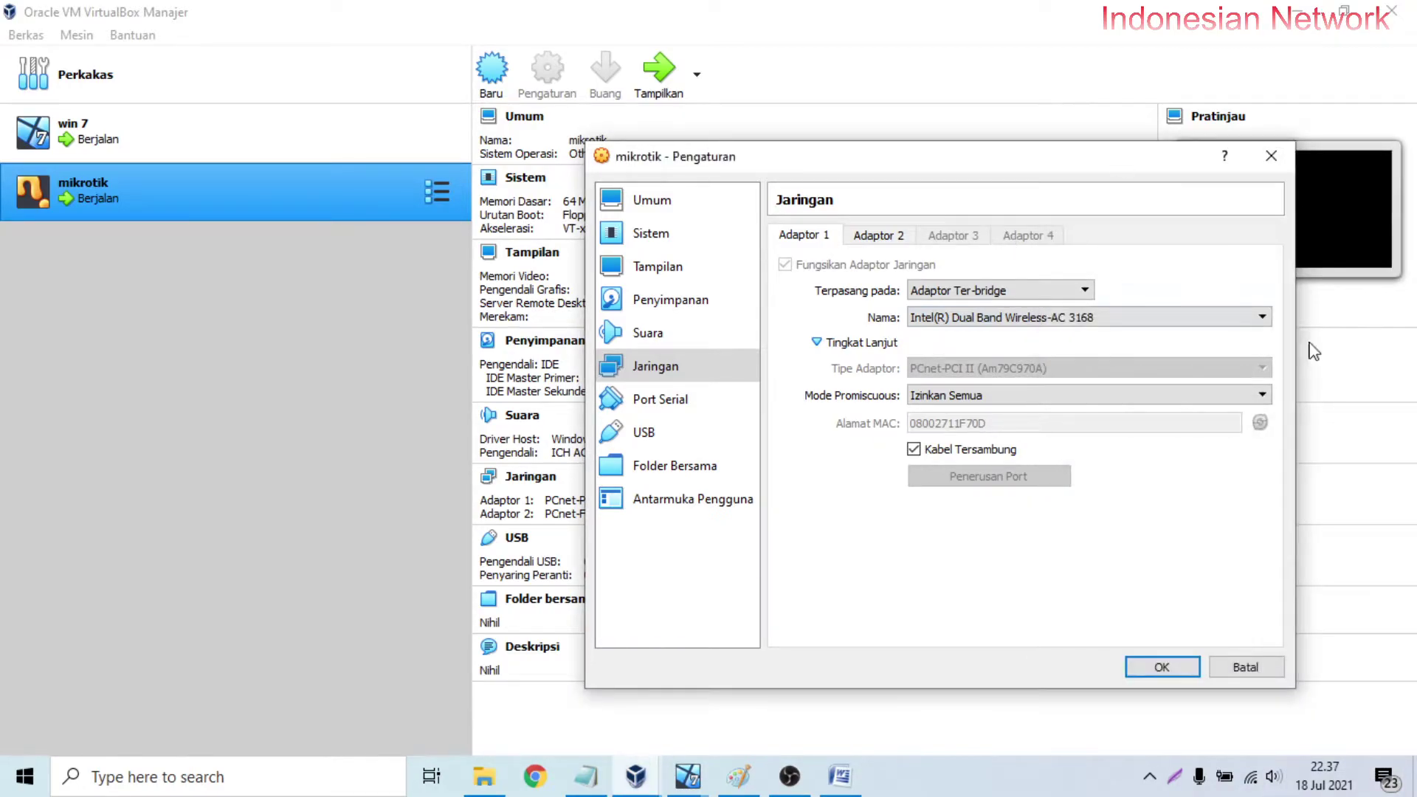
pyautogui.click(930, 399)
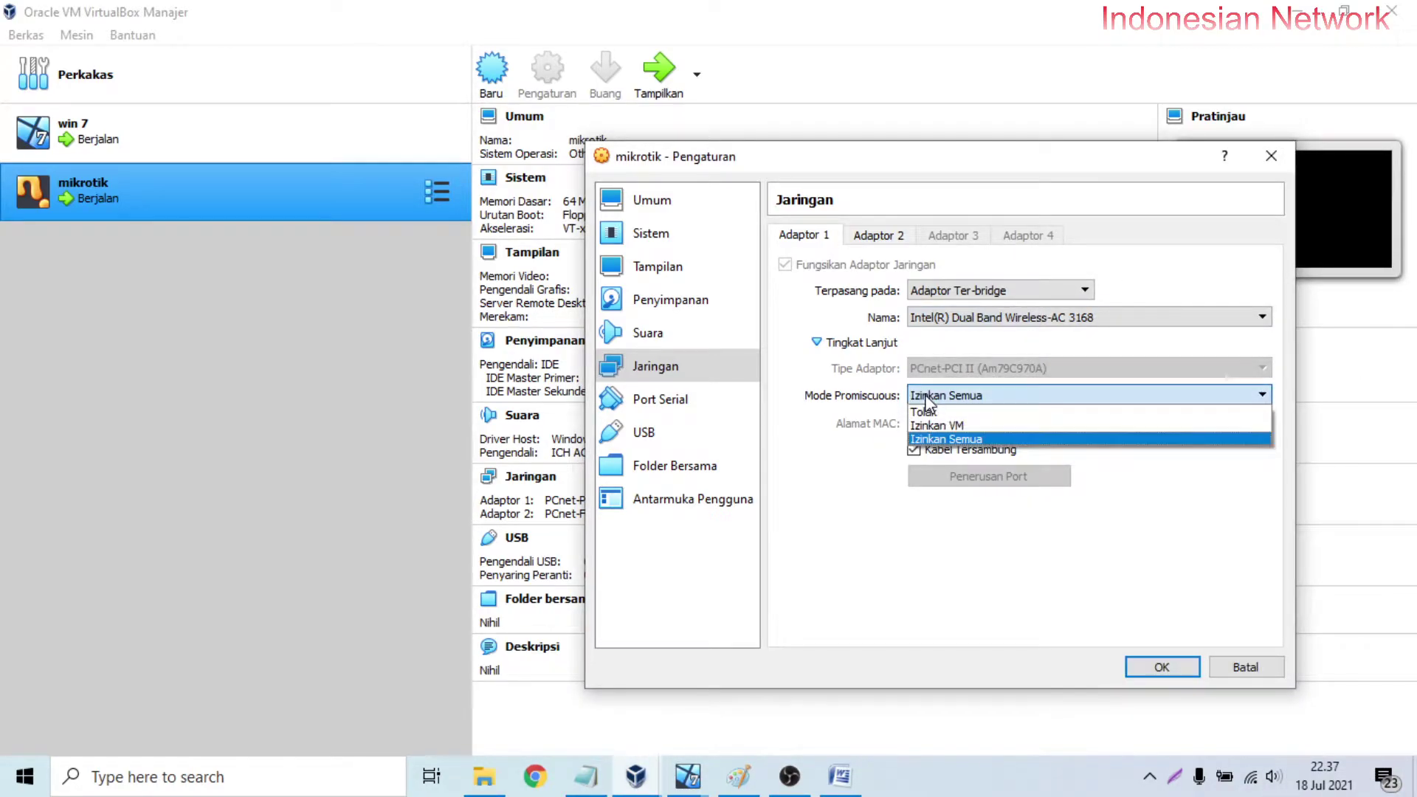
pyautogui.click(936, 440)
# Review Adaptor 2's attachment type and internal network name, and confirm the mikrotik settings.
pyautogui.click(893, 237)
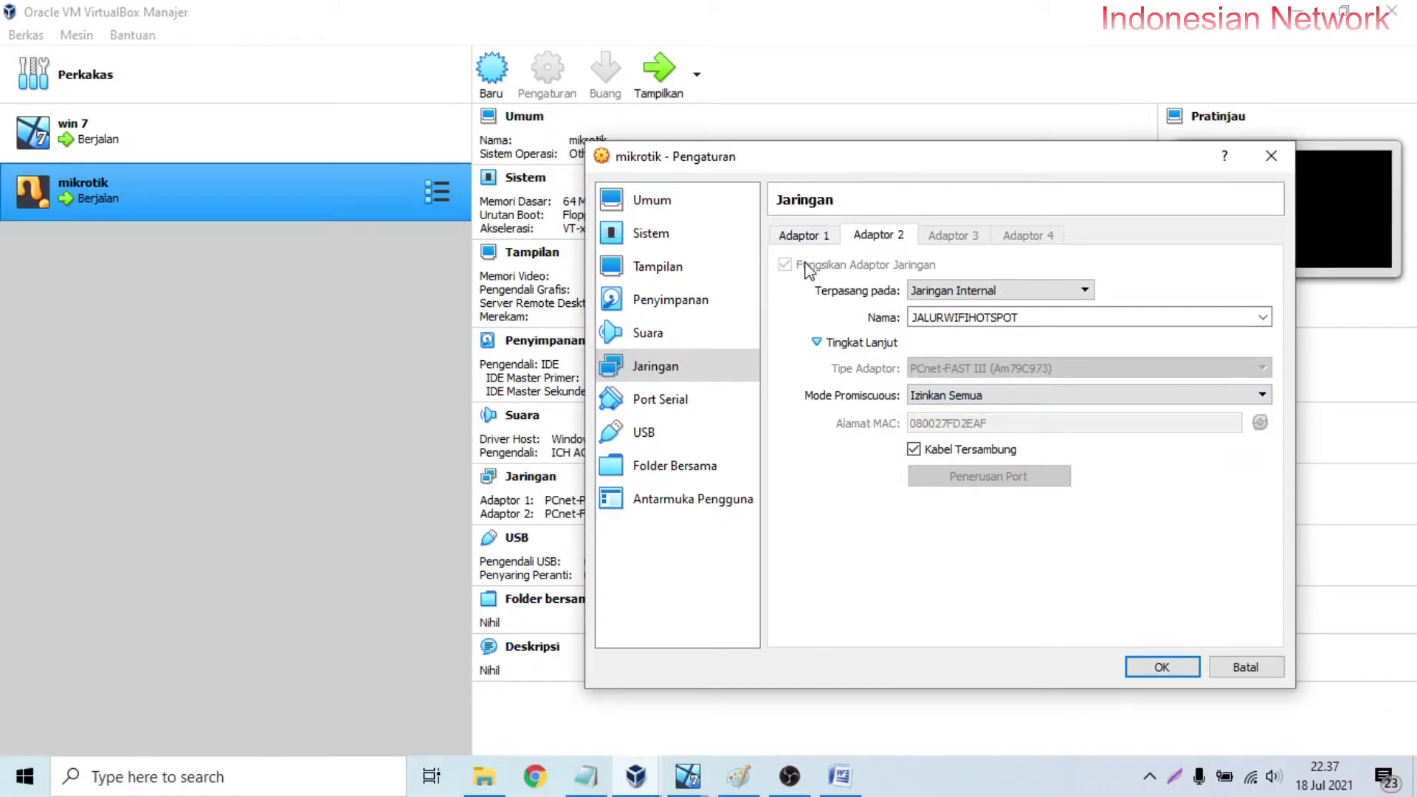
pyautogui.click(986, 293)
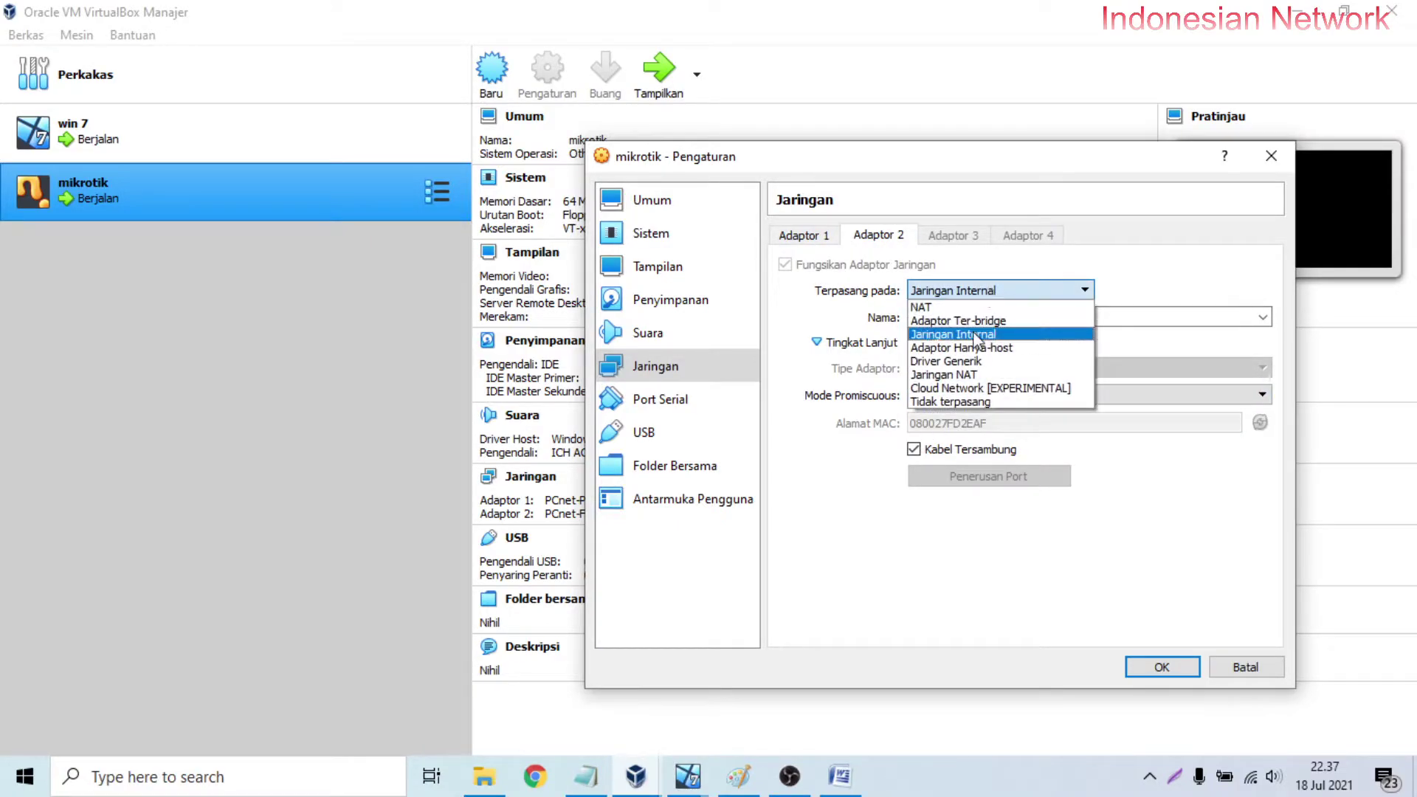
pyautogui.click(1045, 325)
pyautogui.moveTo(1050, 321); pyautogui.dragTo(889, 323)
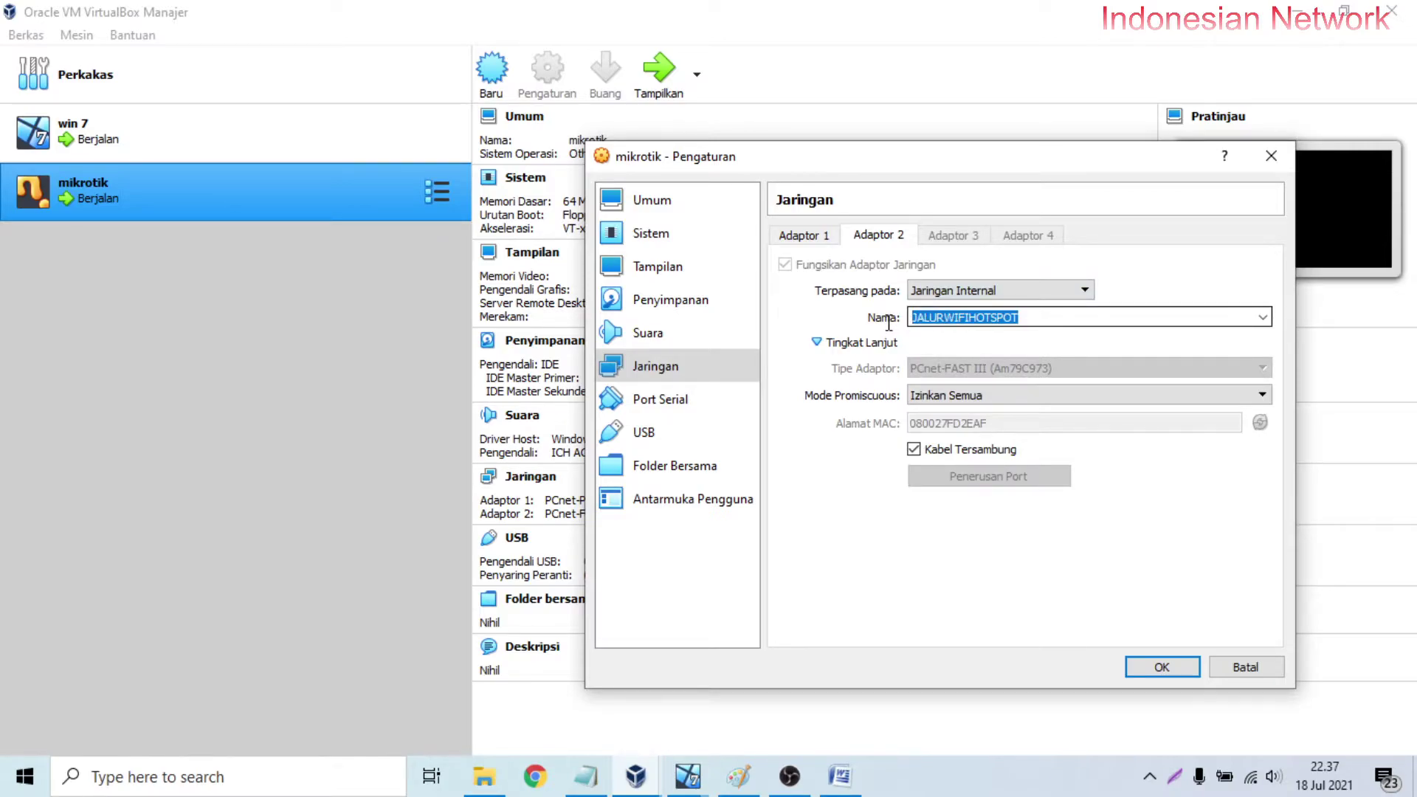
pyautogui.click(937, 317)
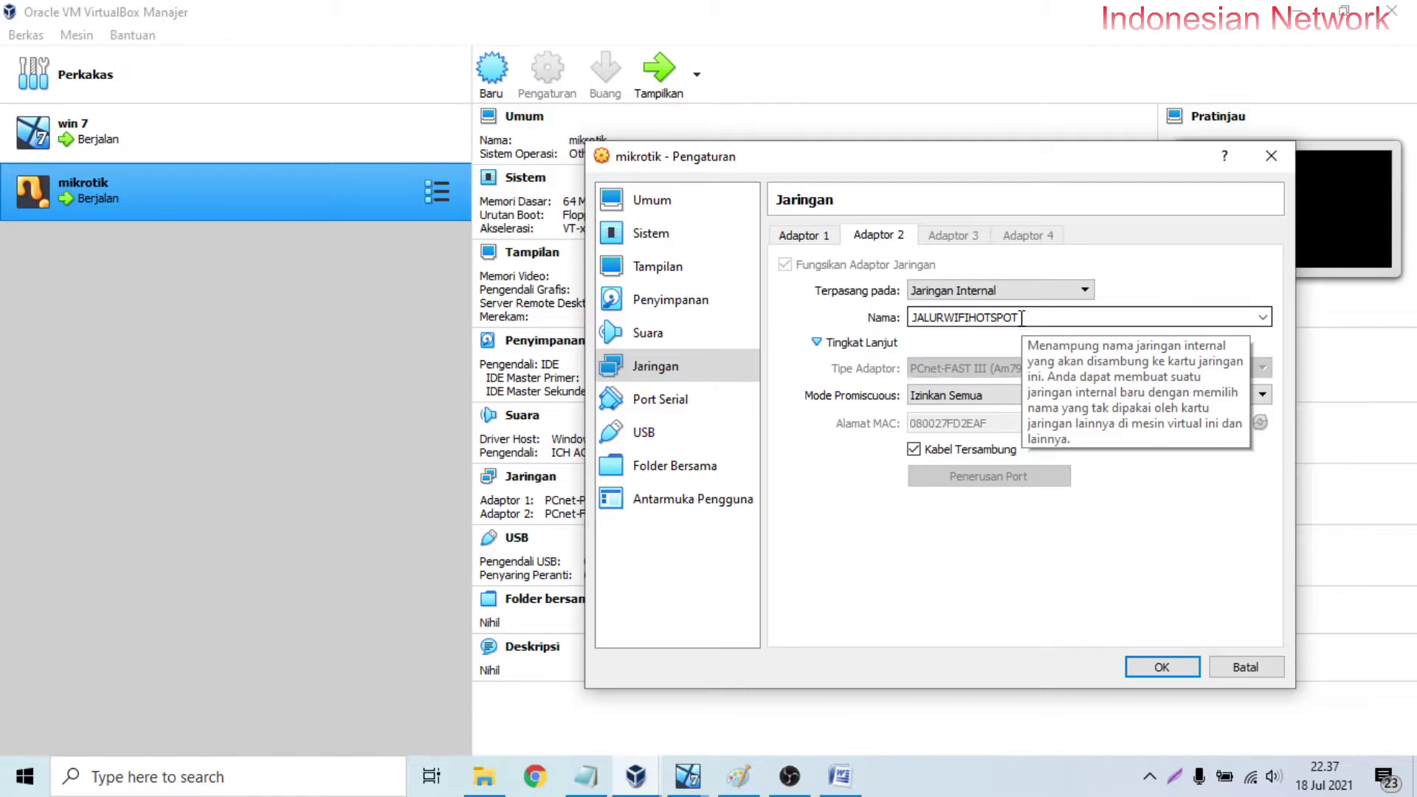
pyautogui.moveTo(1026, 317); pyautogui.dragTo(867, 316)
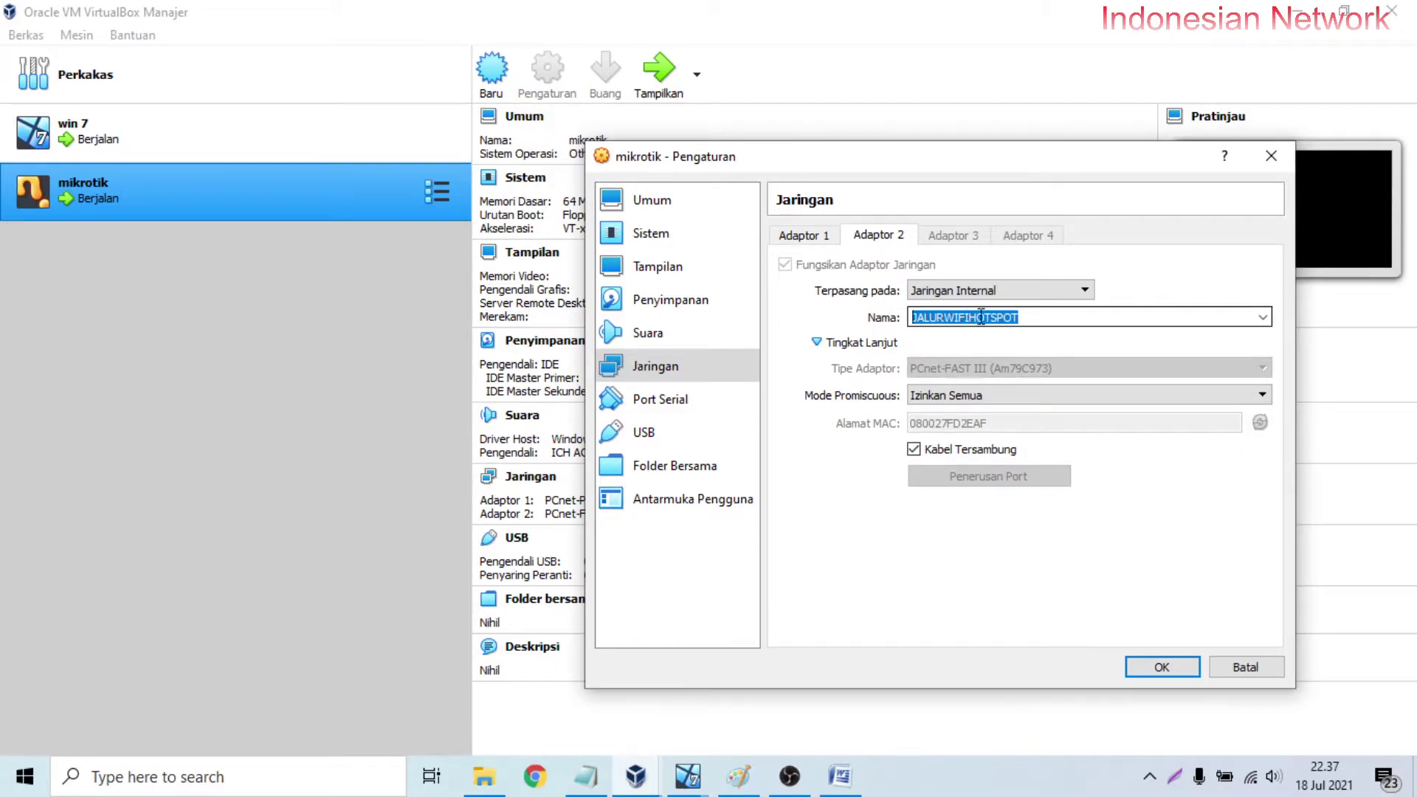
pyautogui.click(1034, 315)
pyautogui.moveTo(1028, 316); pyautogui.dragTo(873, 320)
pyautogui.click(1145, 667)
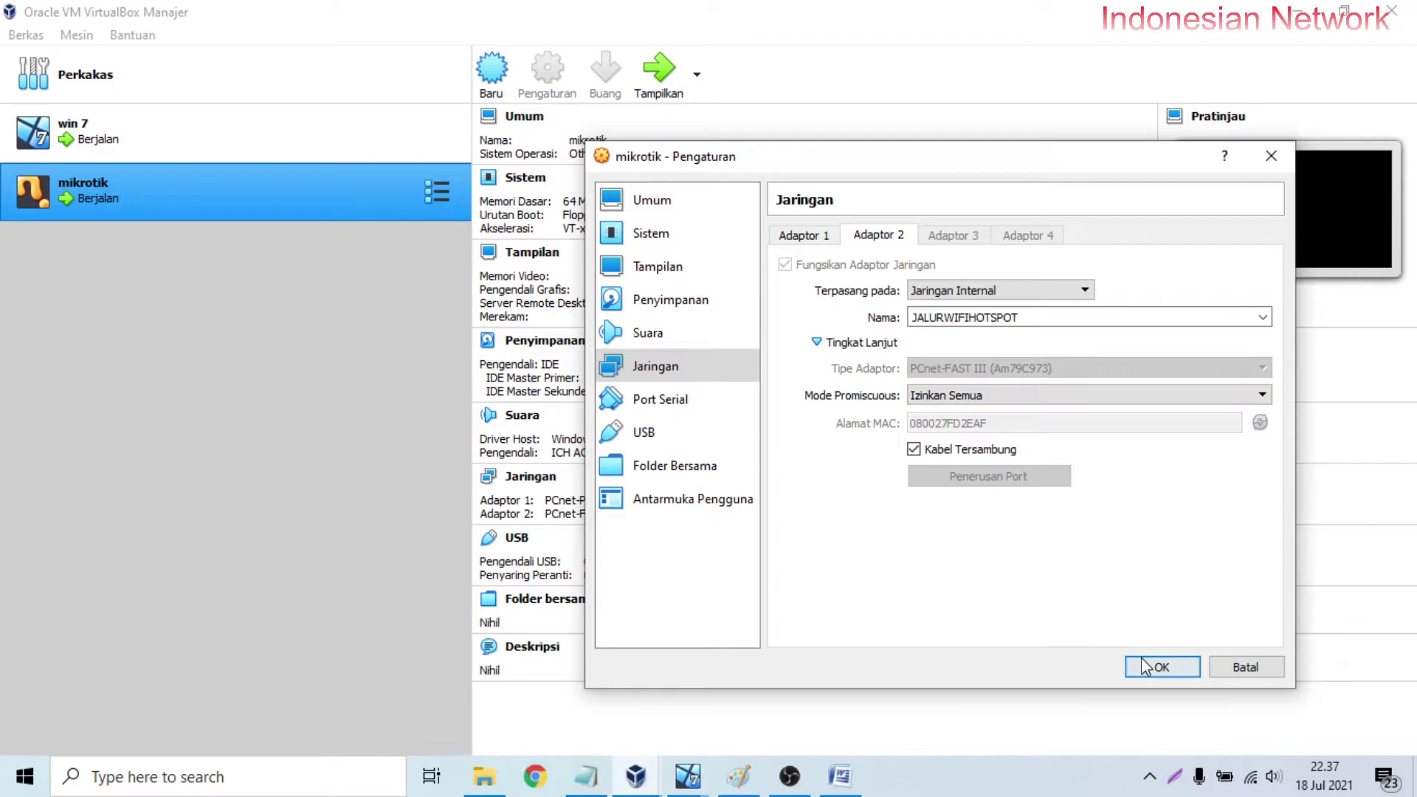
# Review the win 7 machine's Adaptor 1 network name and advanced options, and confirm its settings.
pyautogui.click(203, 133)
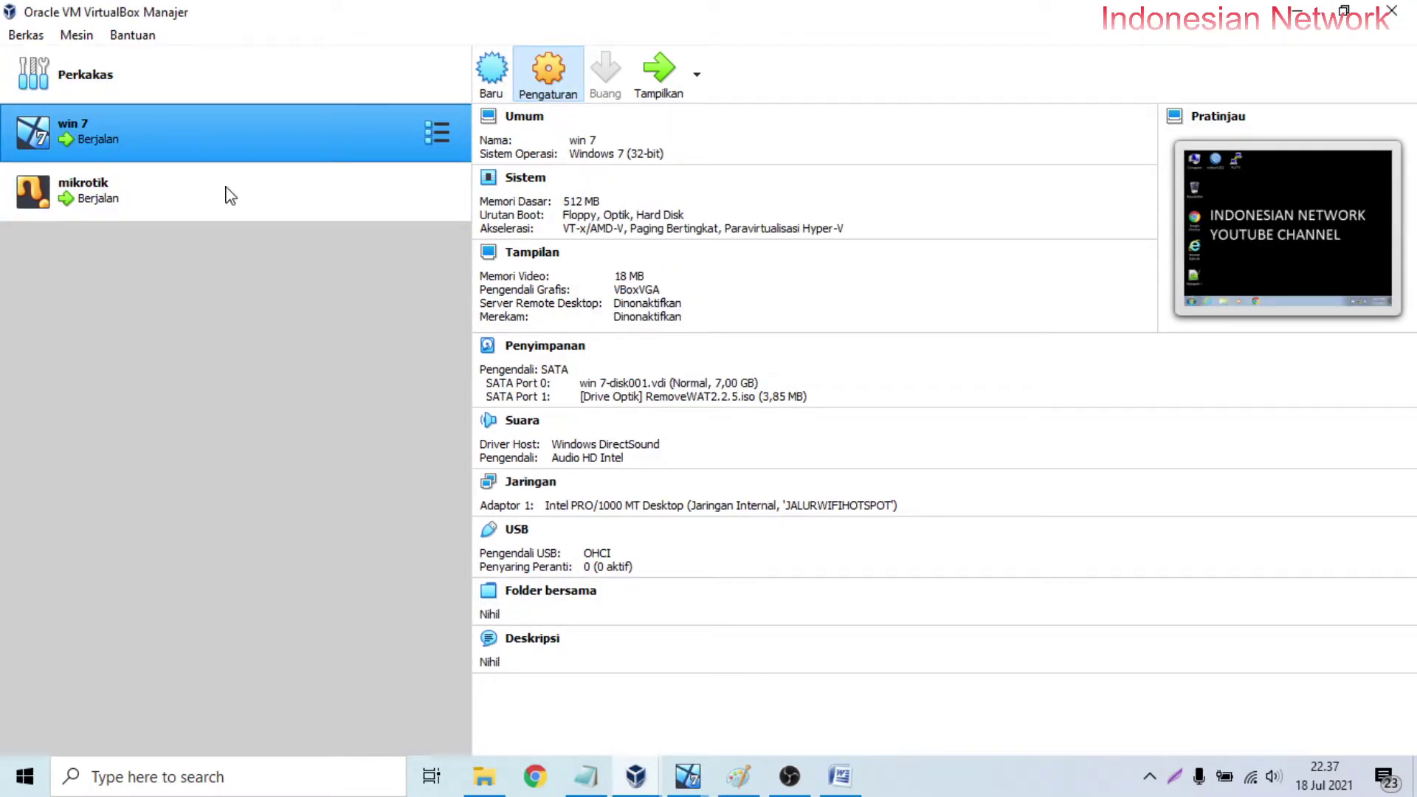
pyautogui.click(416, 324)
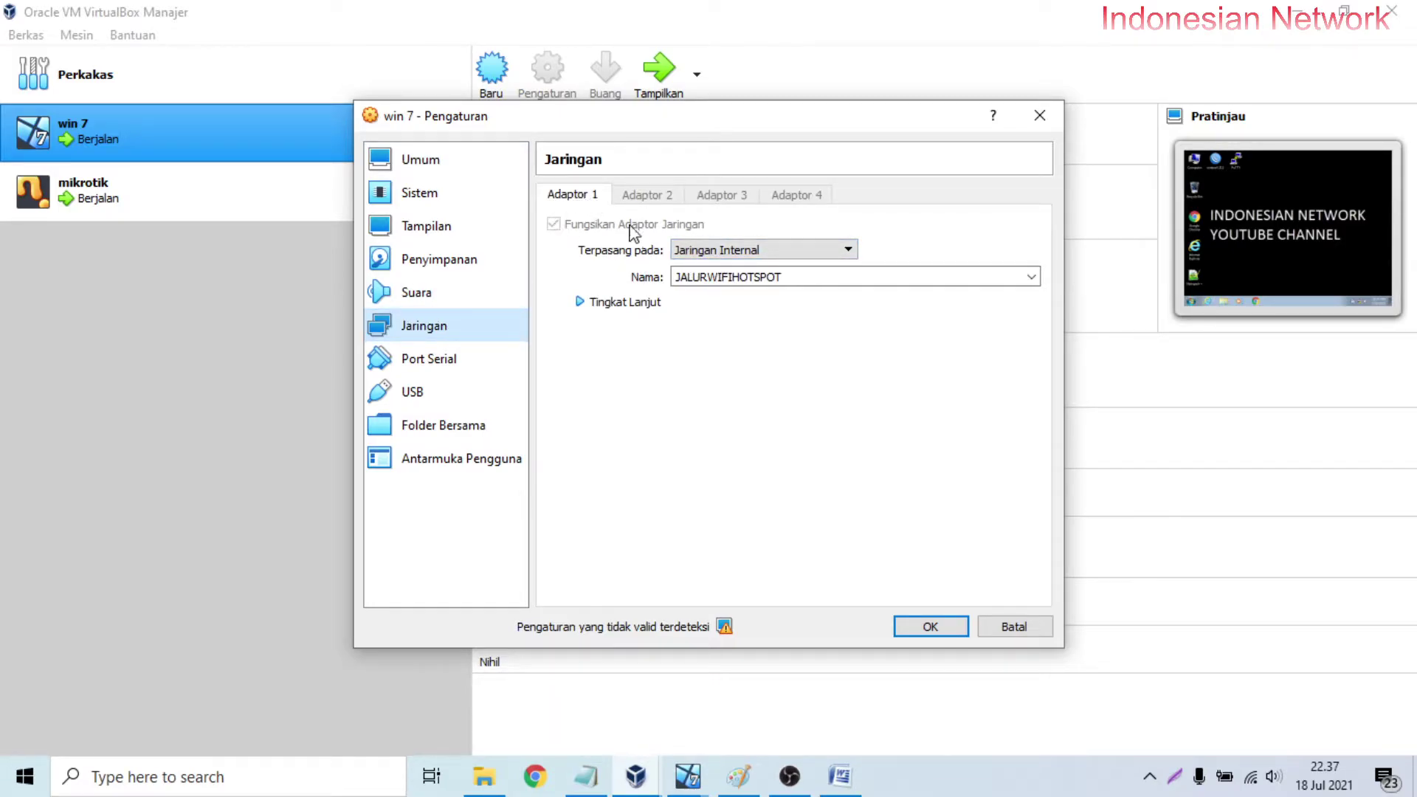
pyautogui.click(640, 303)
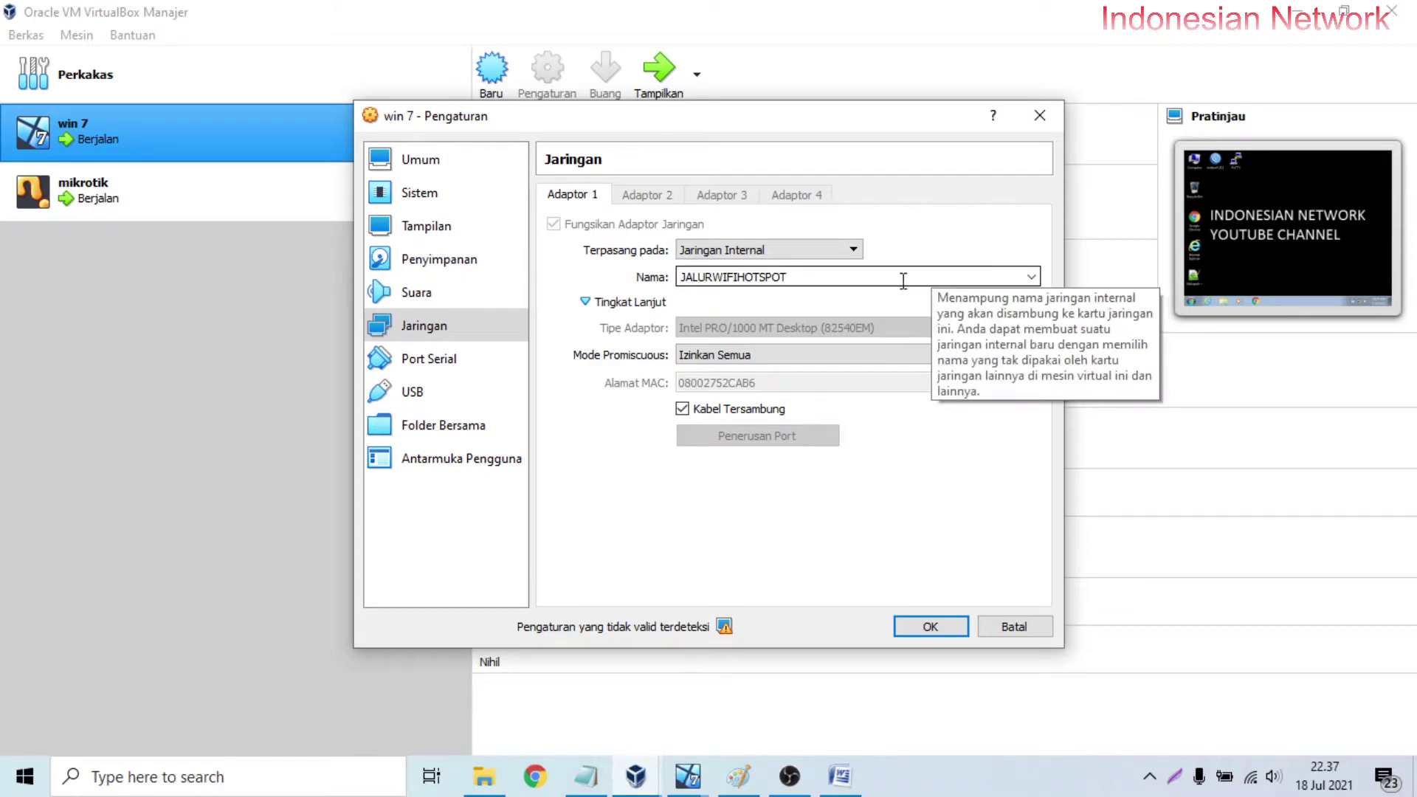
pyautogui.click(1031, 278)
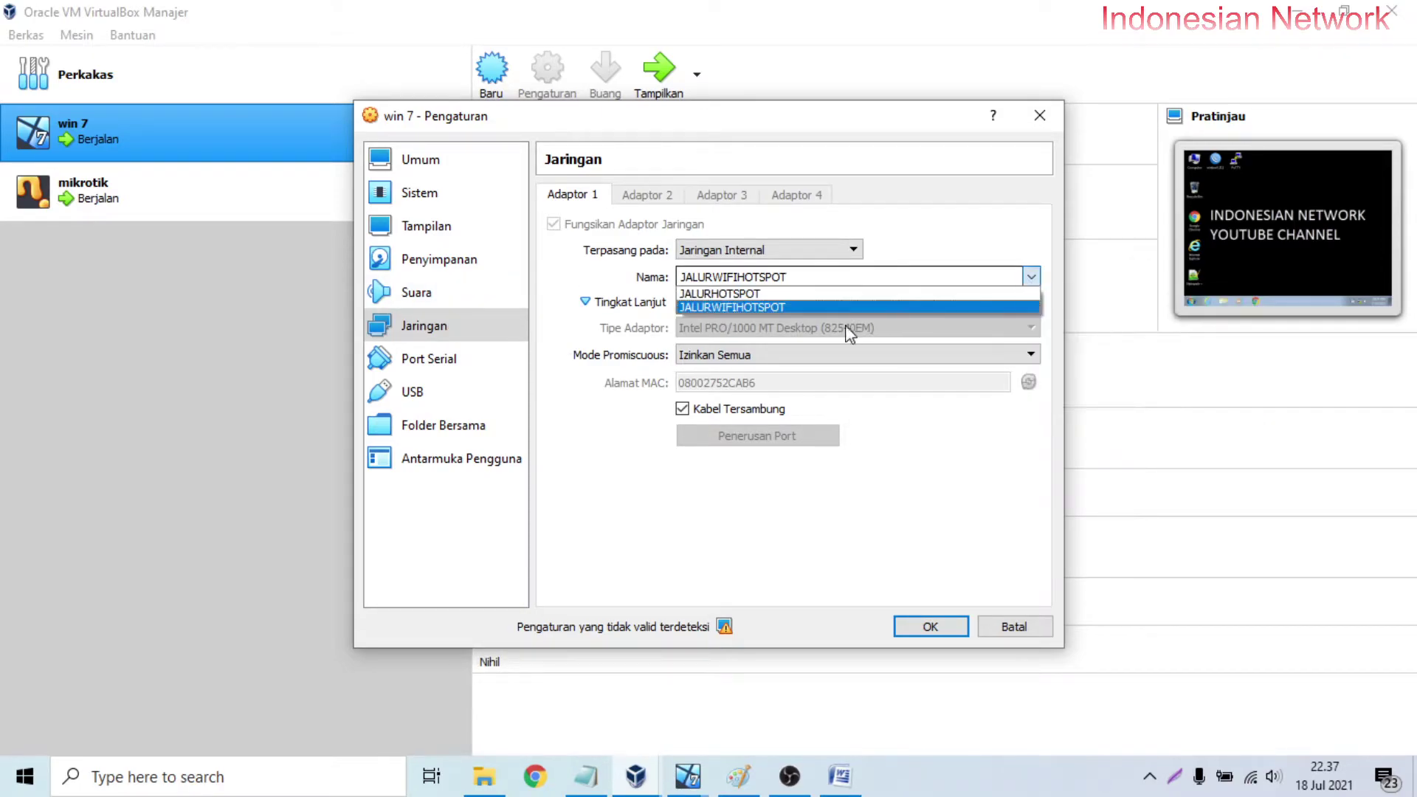
pyautogui.click(810, 277)
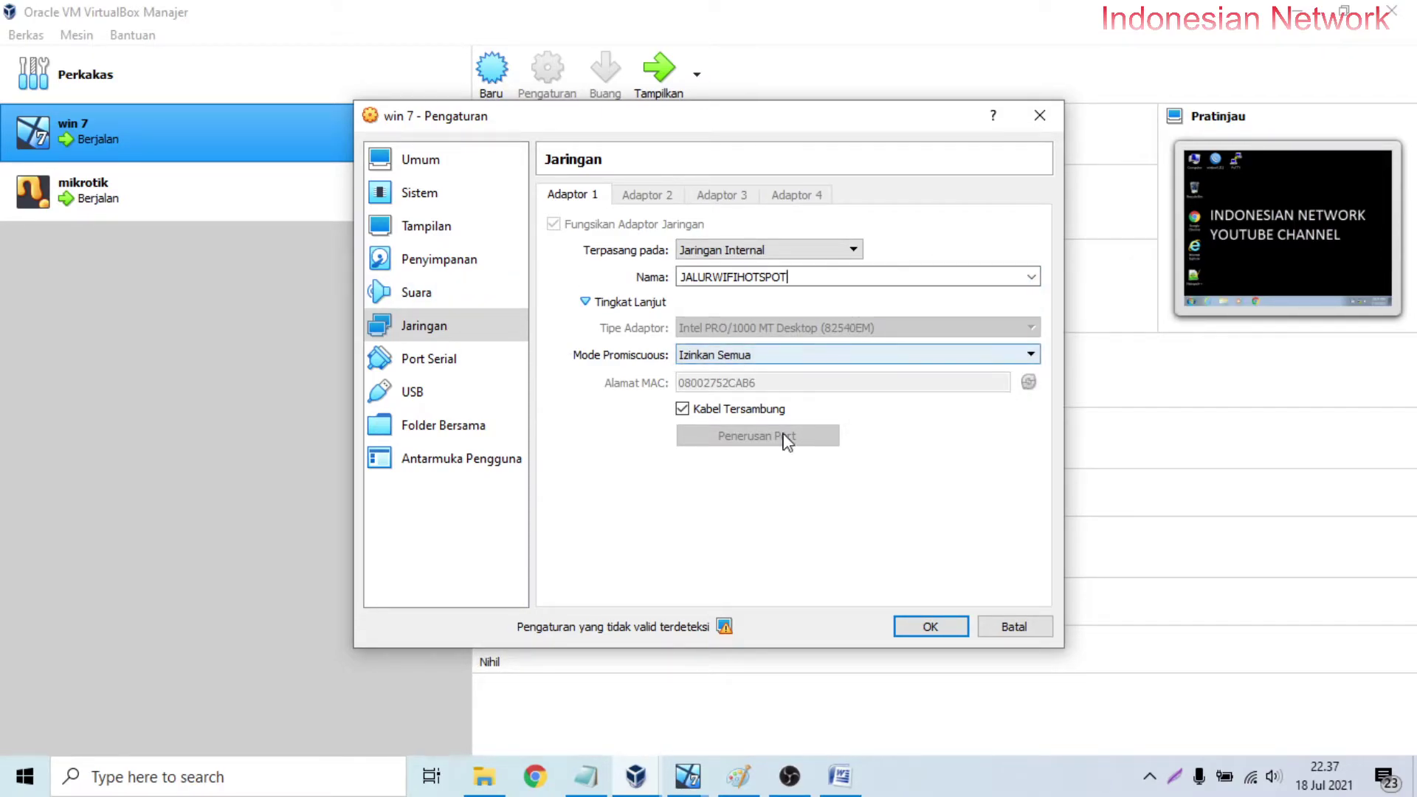
pyautogui.moveTo(784, 277); pyautogui.dragTo(531, 272)
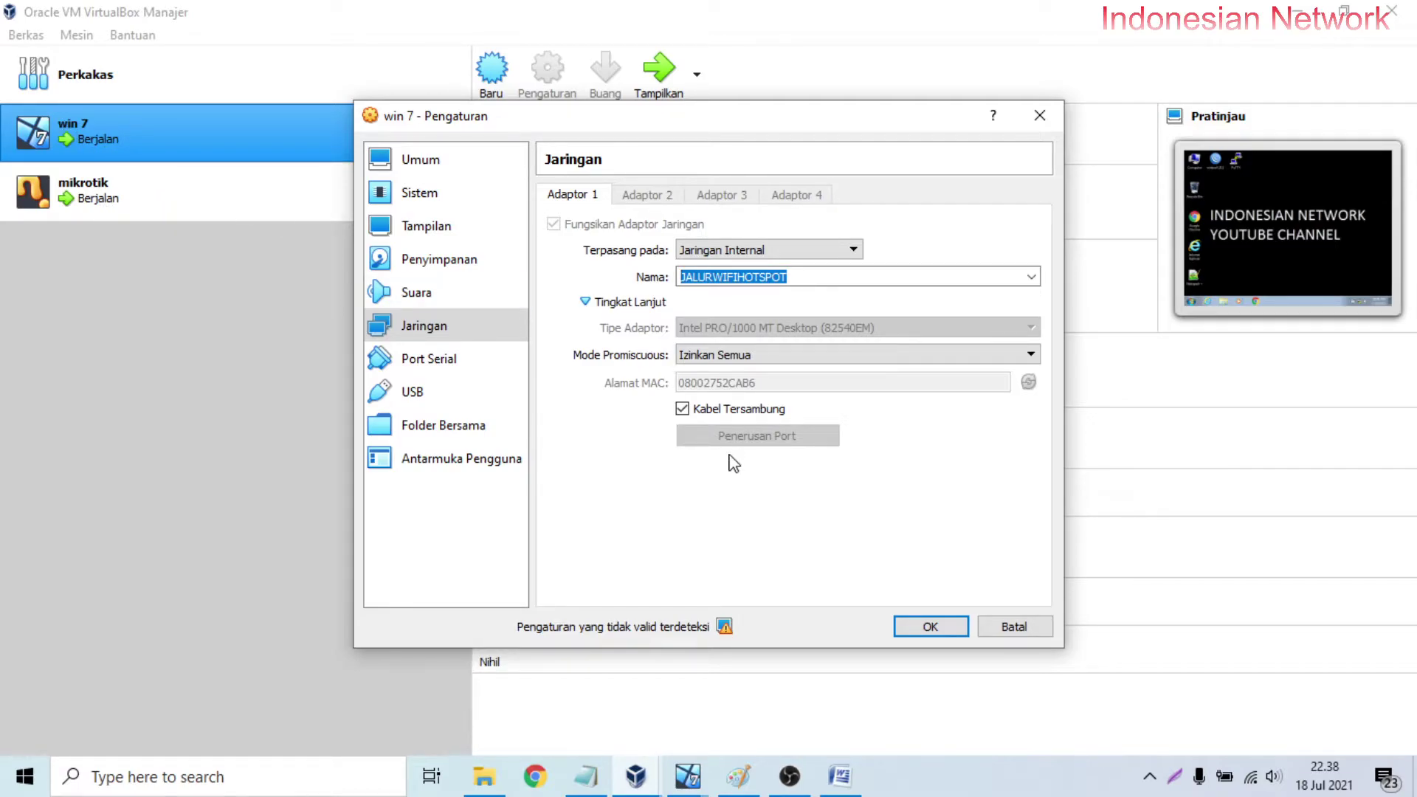
pyautogui.click(930, 628)
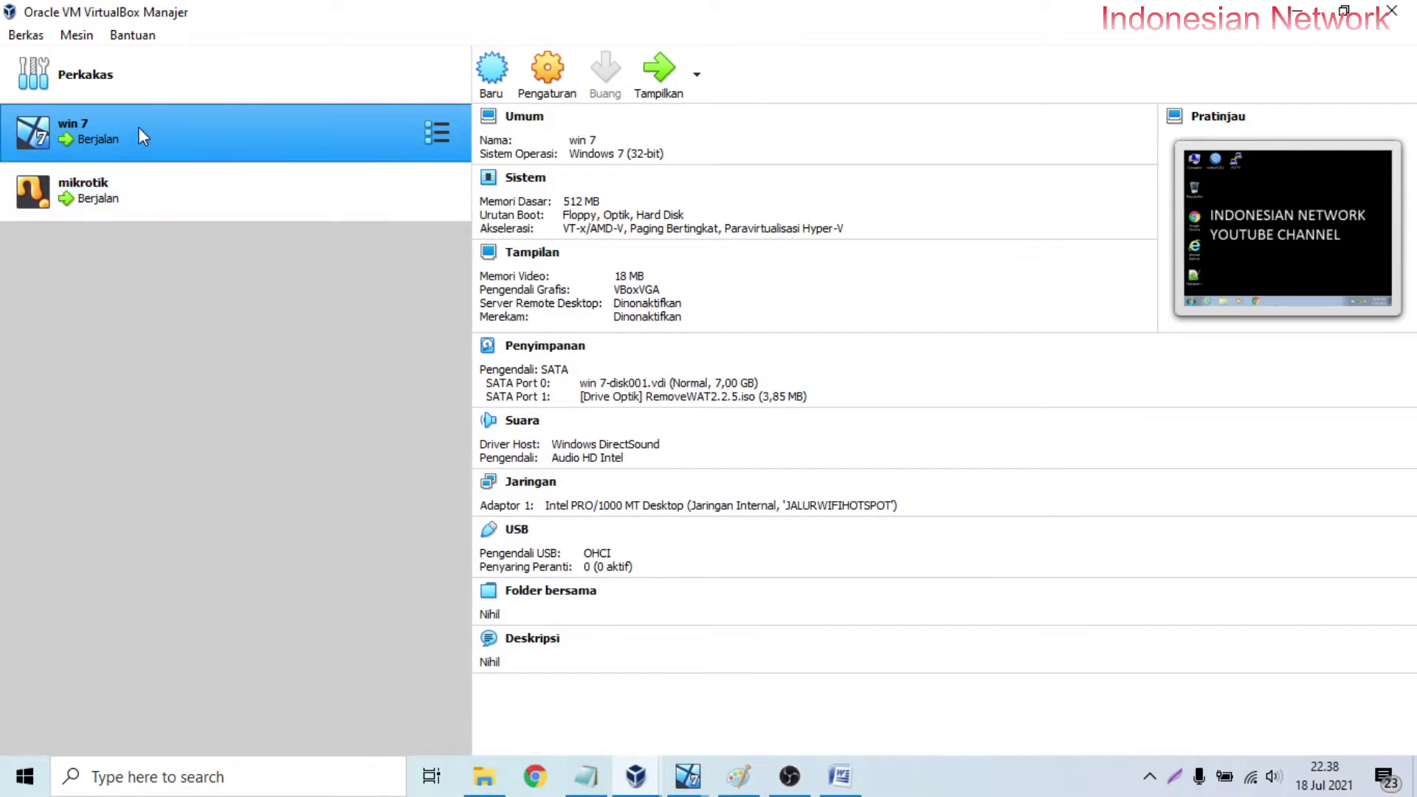
# View the running win 7 desktop and the mikrotik console, minimizing each machine's window after viewing.
pyautogui.doubleClick(191, 155)
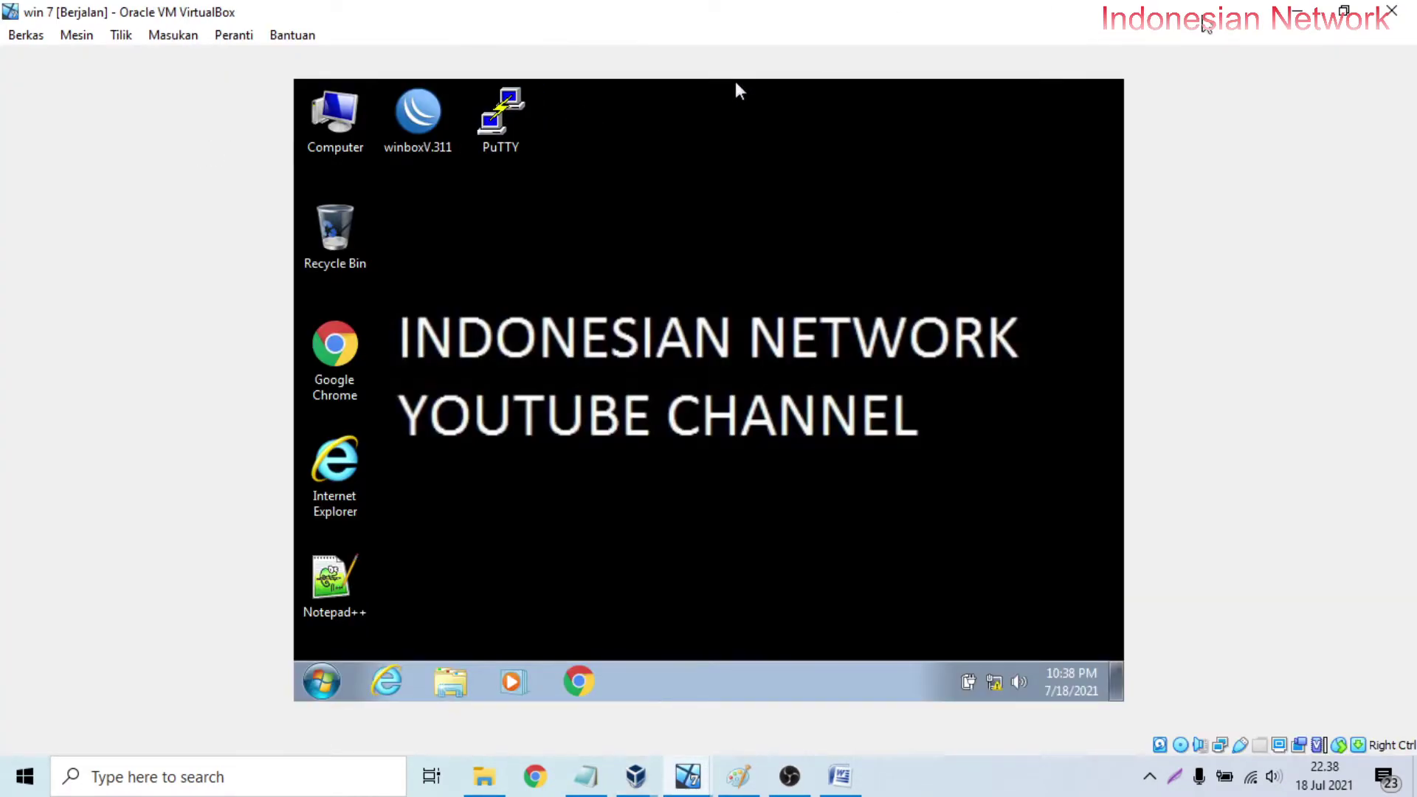
pyautogui.click(1297, 11)
pyautogui.doubleClick(150, 194)
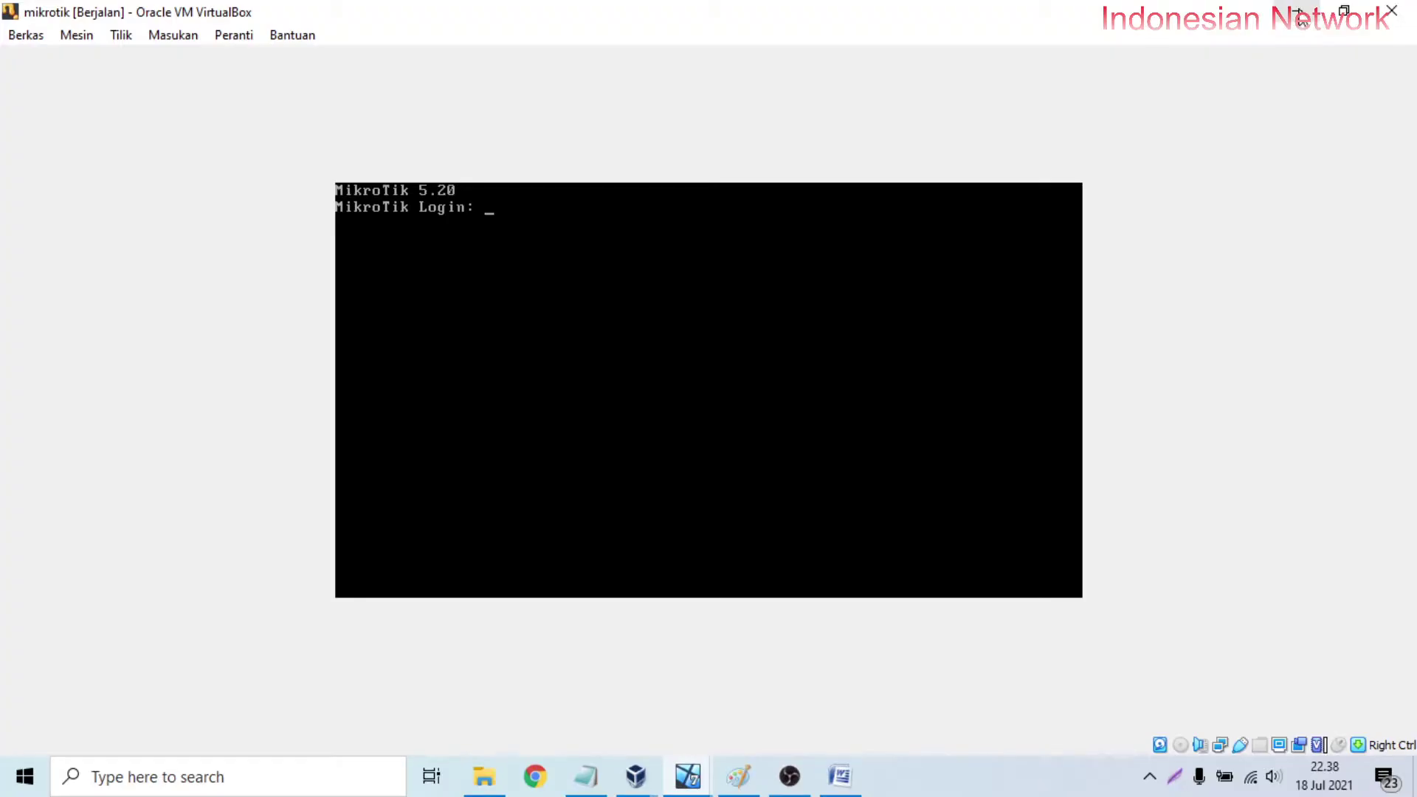
pyautogui.click(1301, 10)
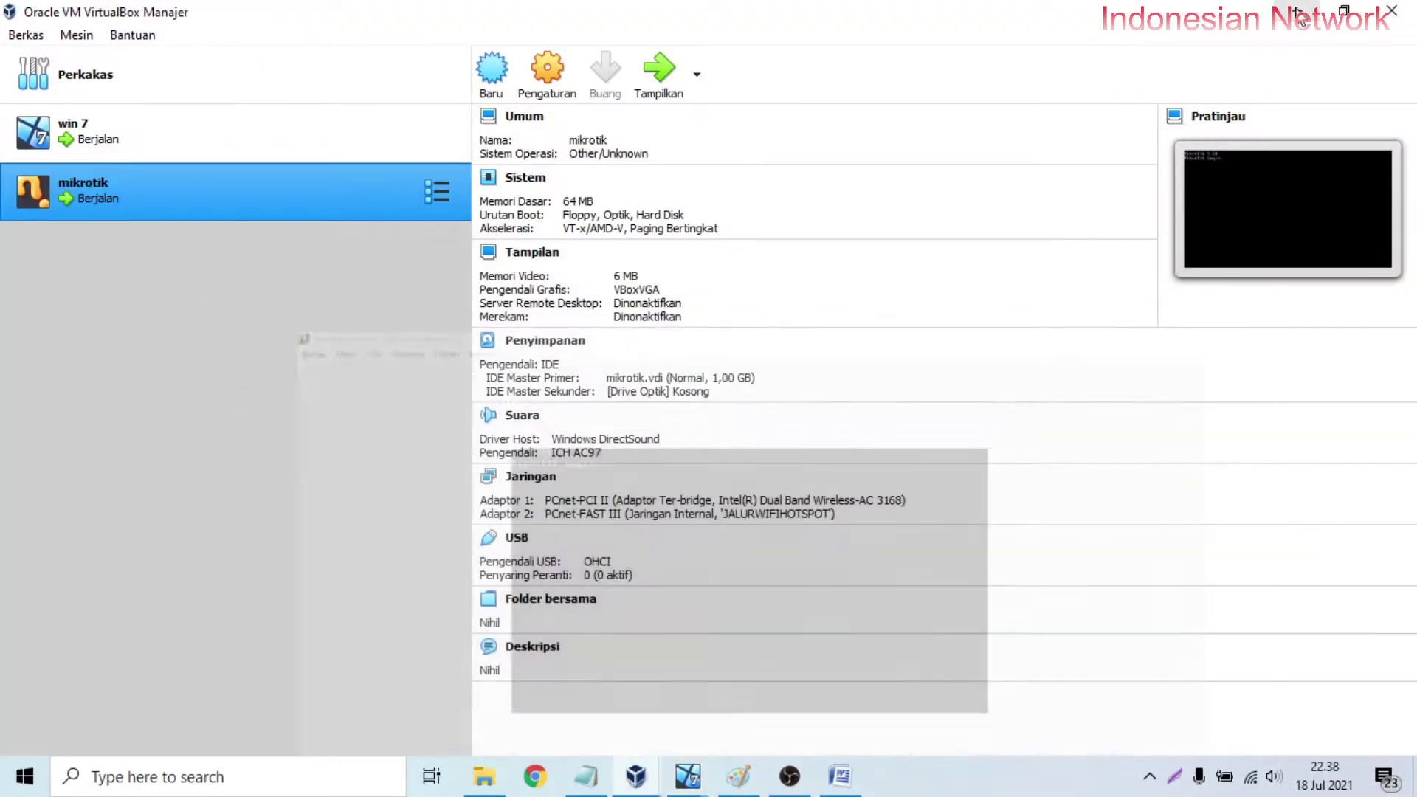
# Start WinBox in the win 7 machine, connect to the MikroTik router by its MAC address as admin, and close the Firewall window.
pyautogui.moveTo(687, 775)
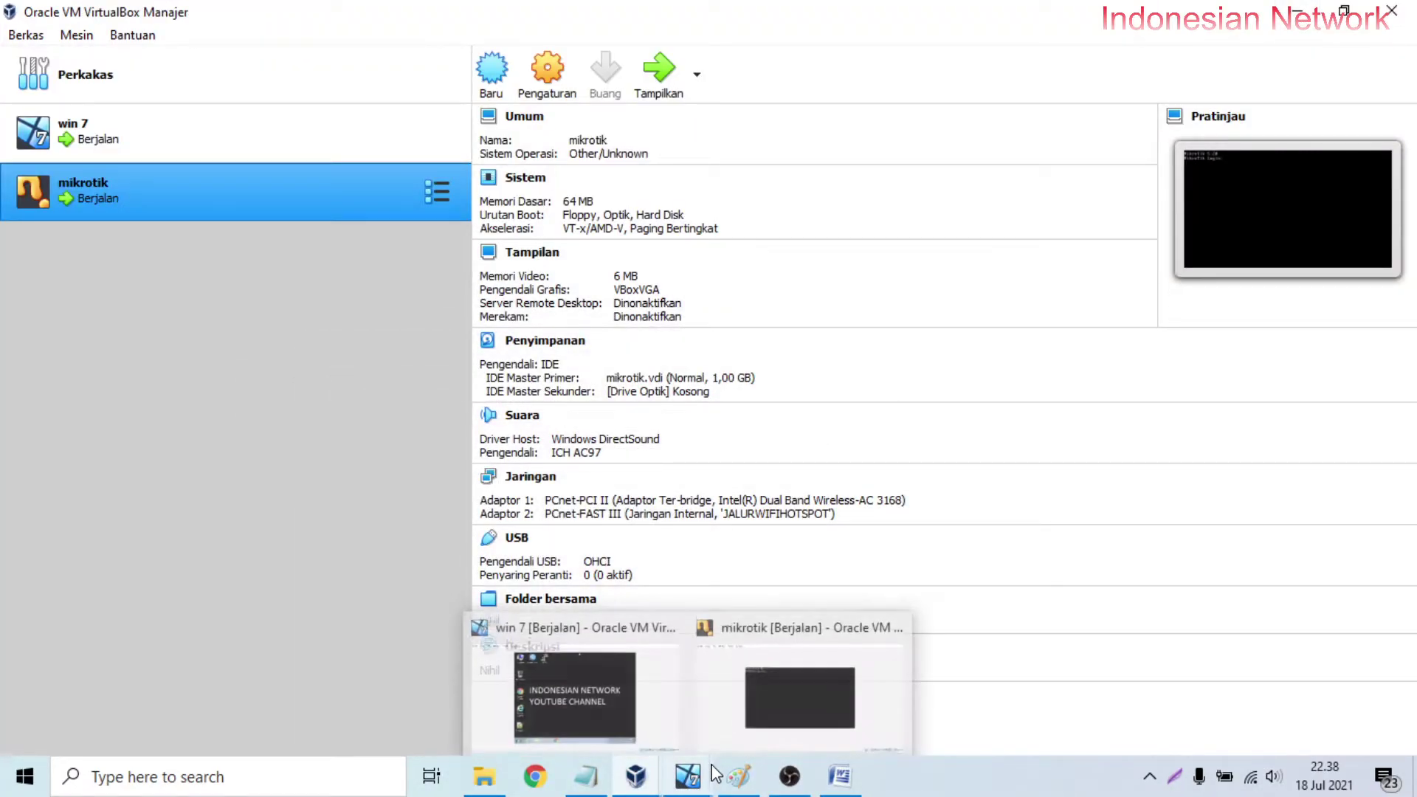
pyautogui.click(596, 710)
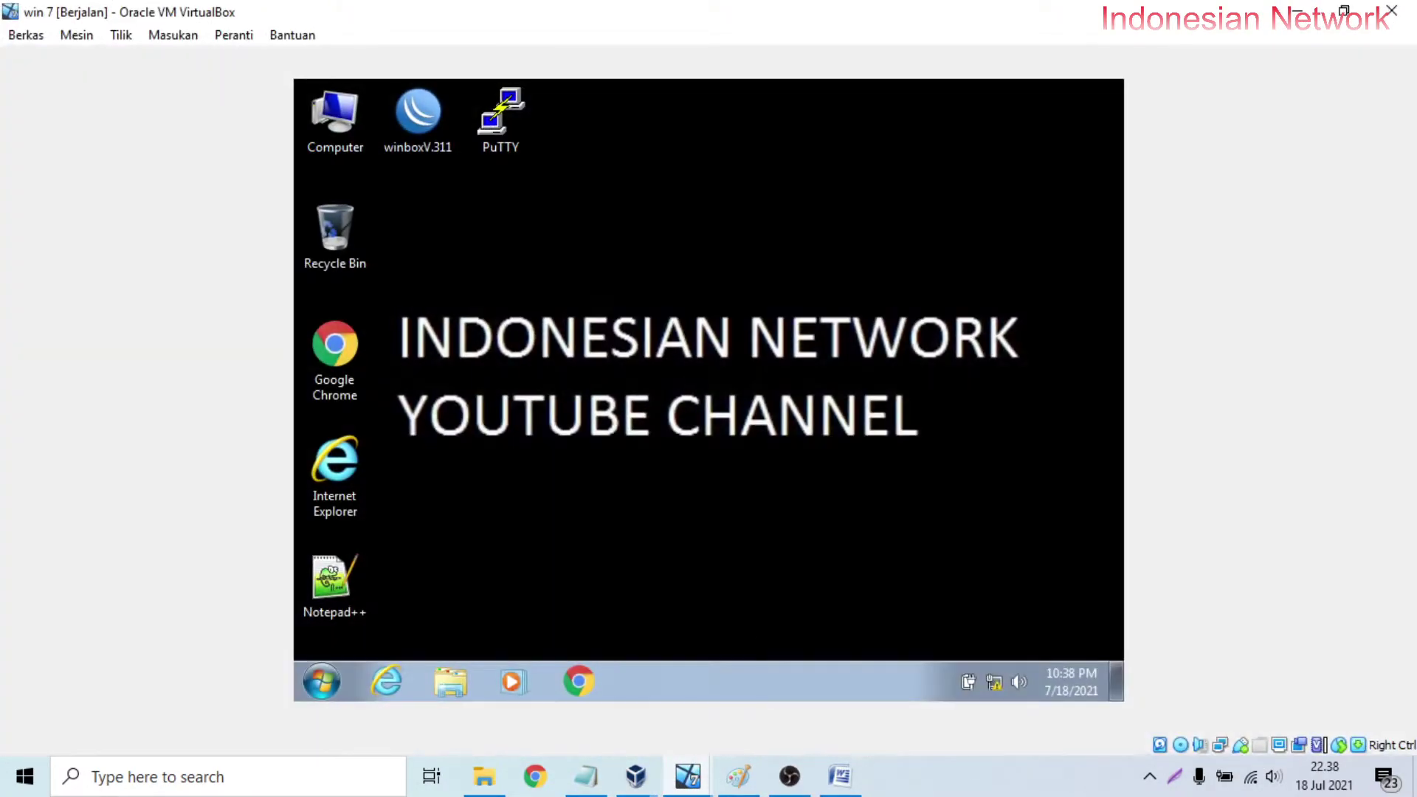
pyautogui.doubleClick(438, 105)
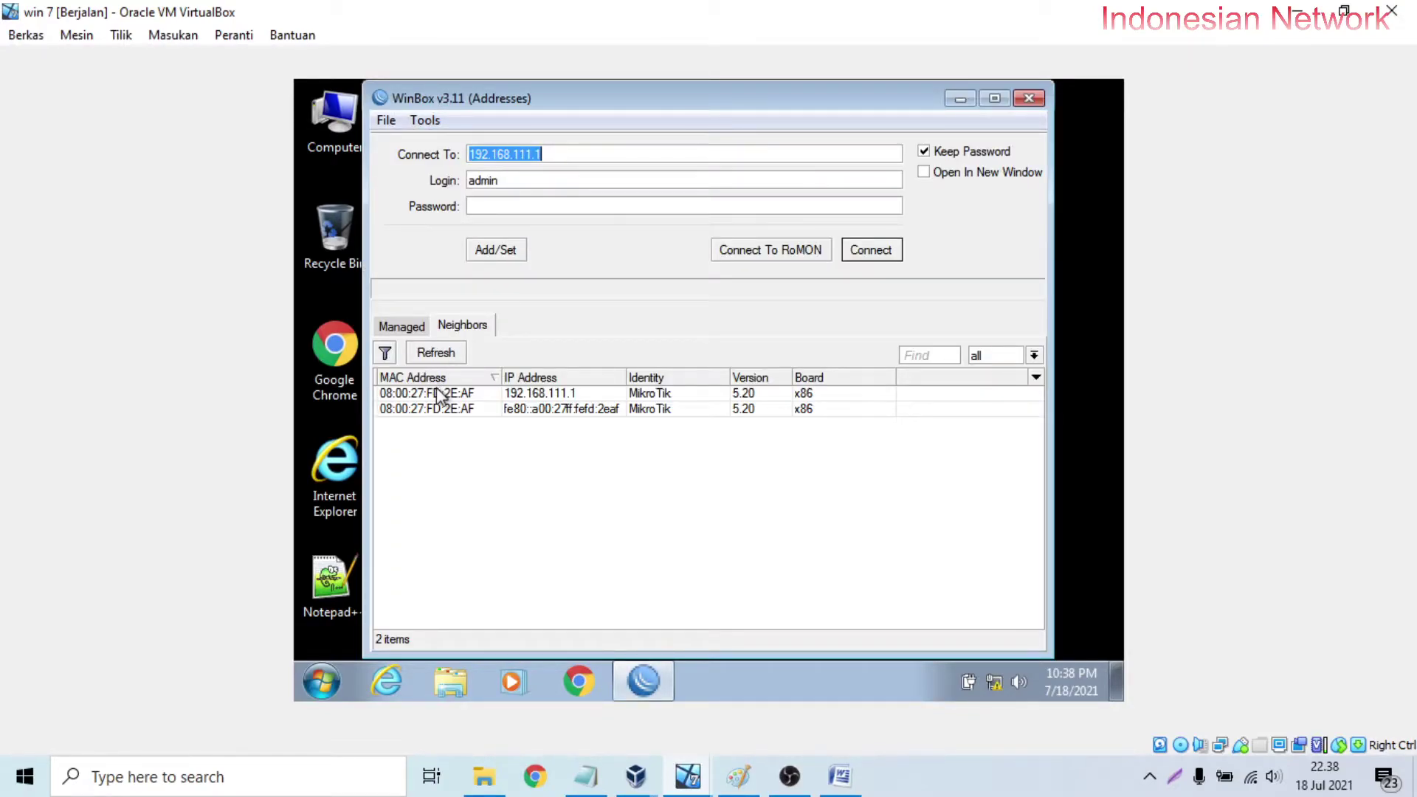
pyautogui.click(439, 392)
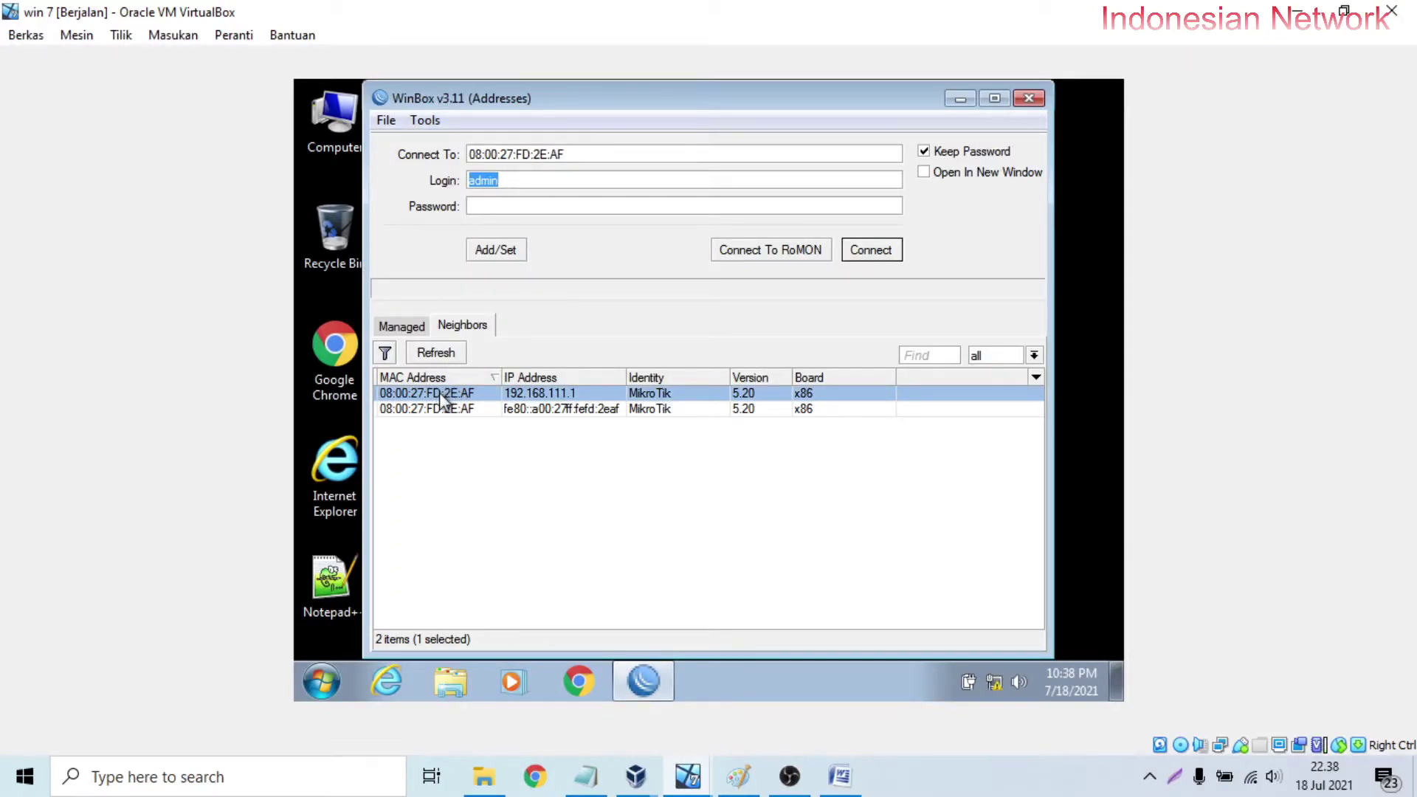
pyautogui.click(873, 254)
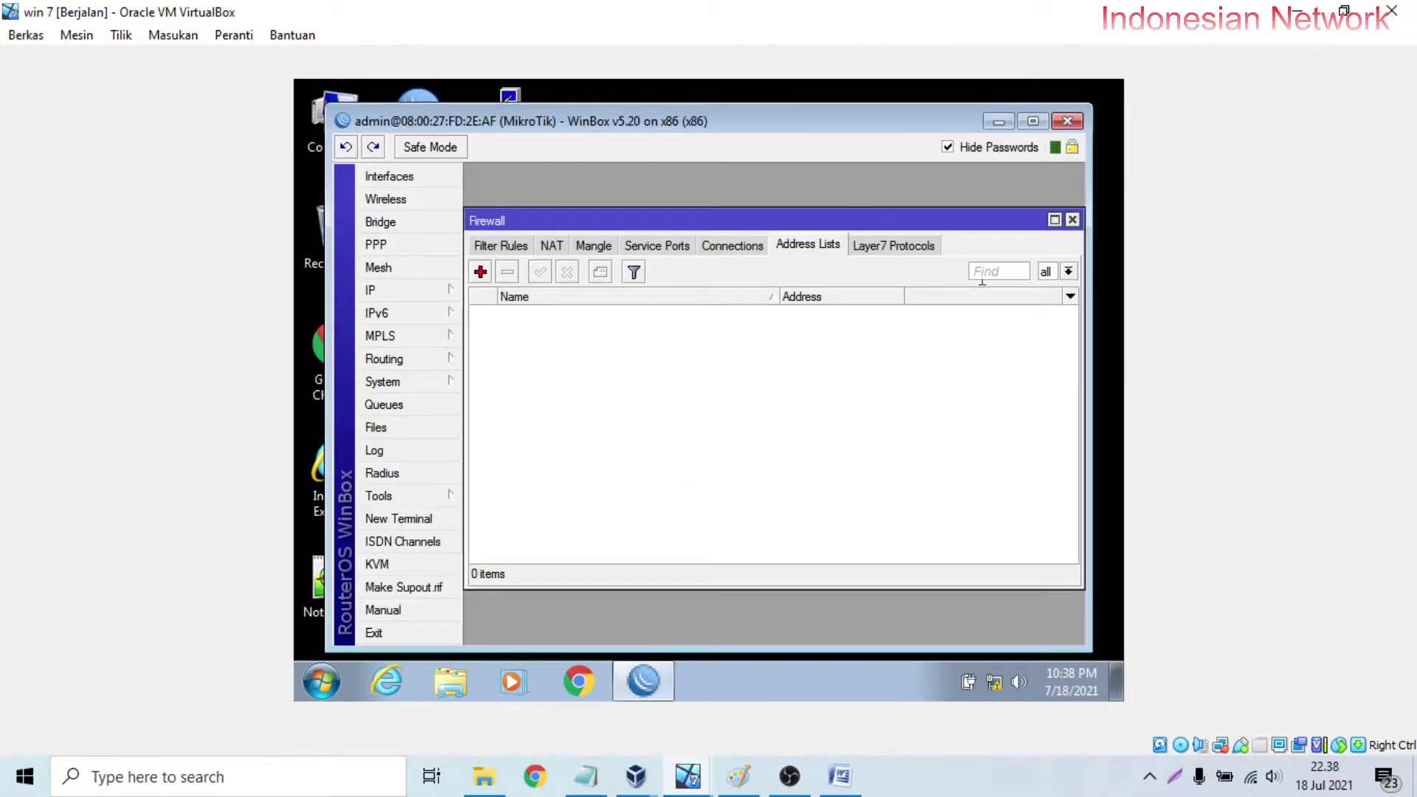
pyautogui.click(1072, 220)
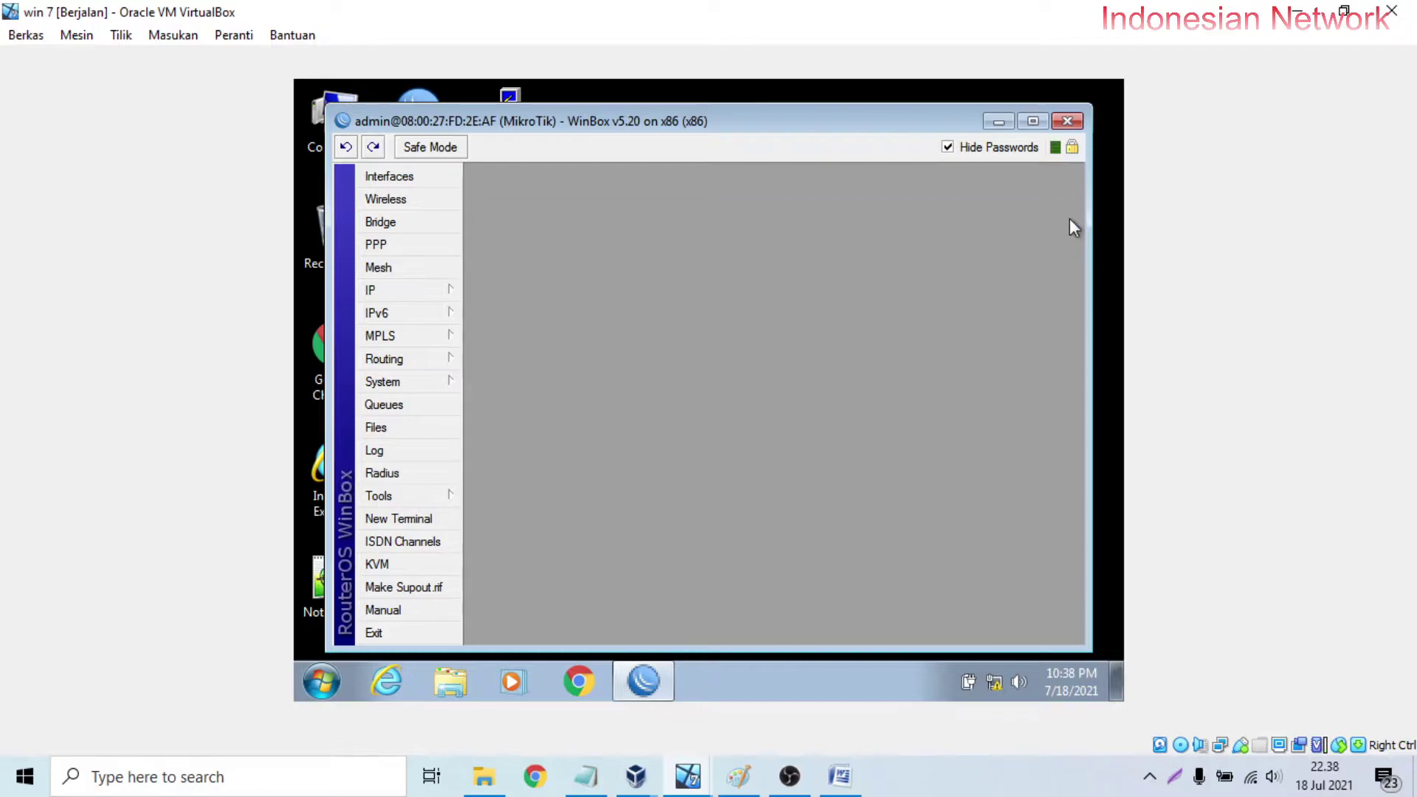
# Open the interface list and rename the ether1_isp interface to ether1_wan.
pyautogui.click(423, 184)
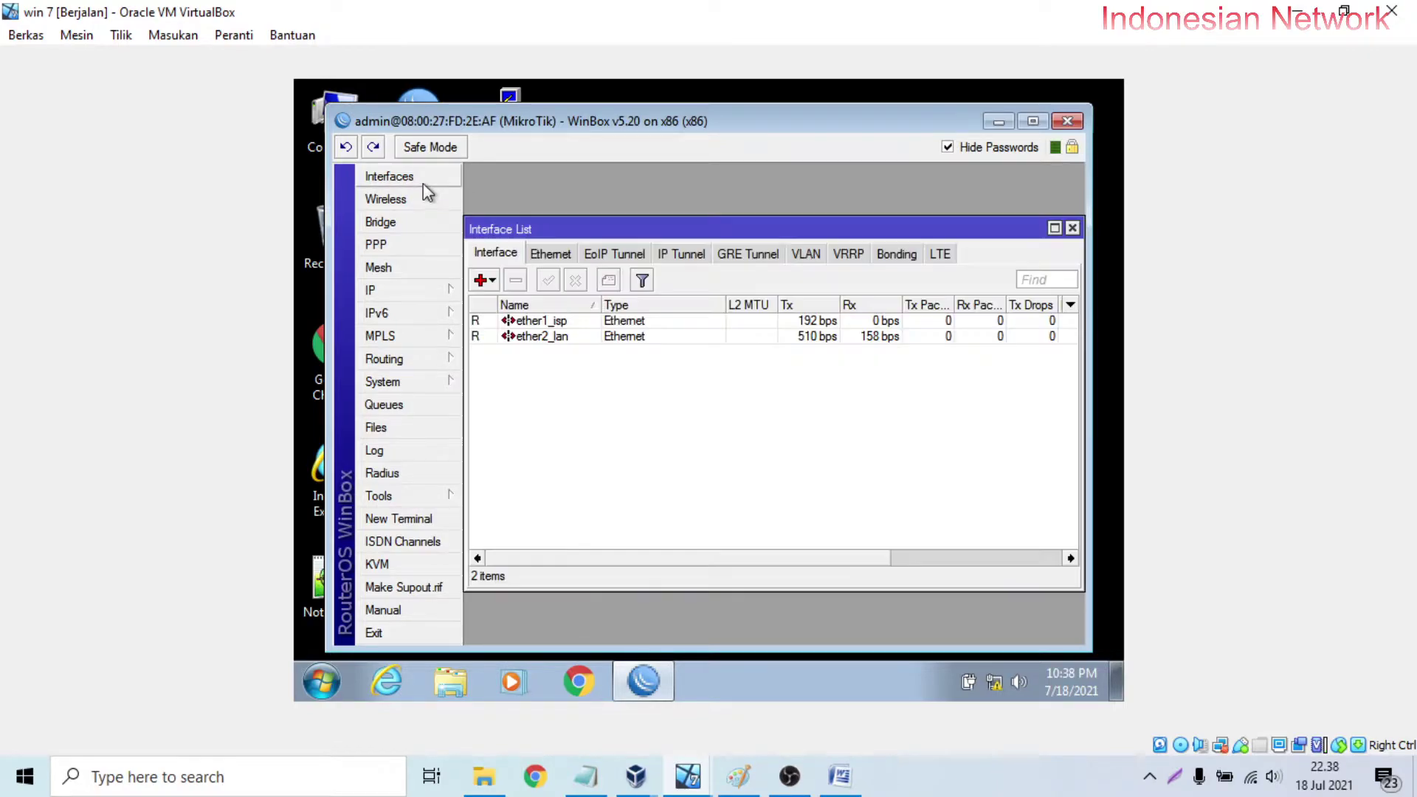
pyautogui.doubleClick(547, 322)
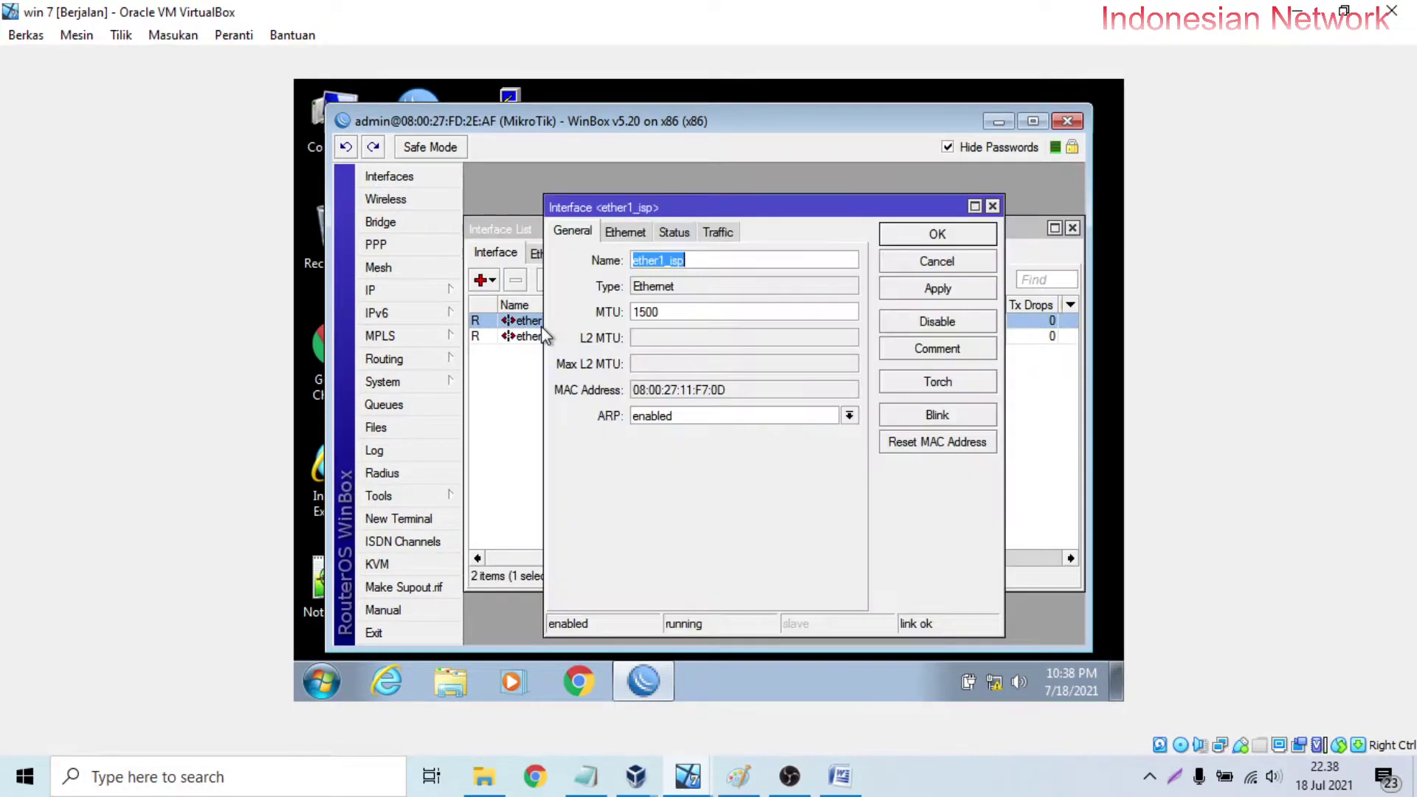
pyautogui.moveTo(670, 261); pyautogui.dragTo(788, 259)
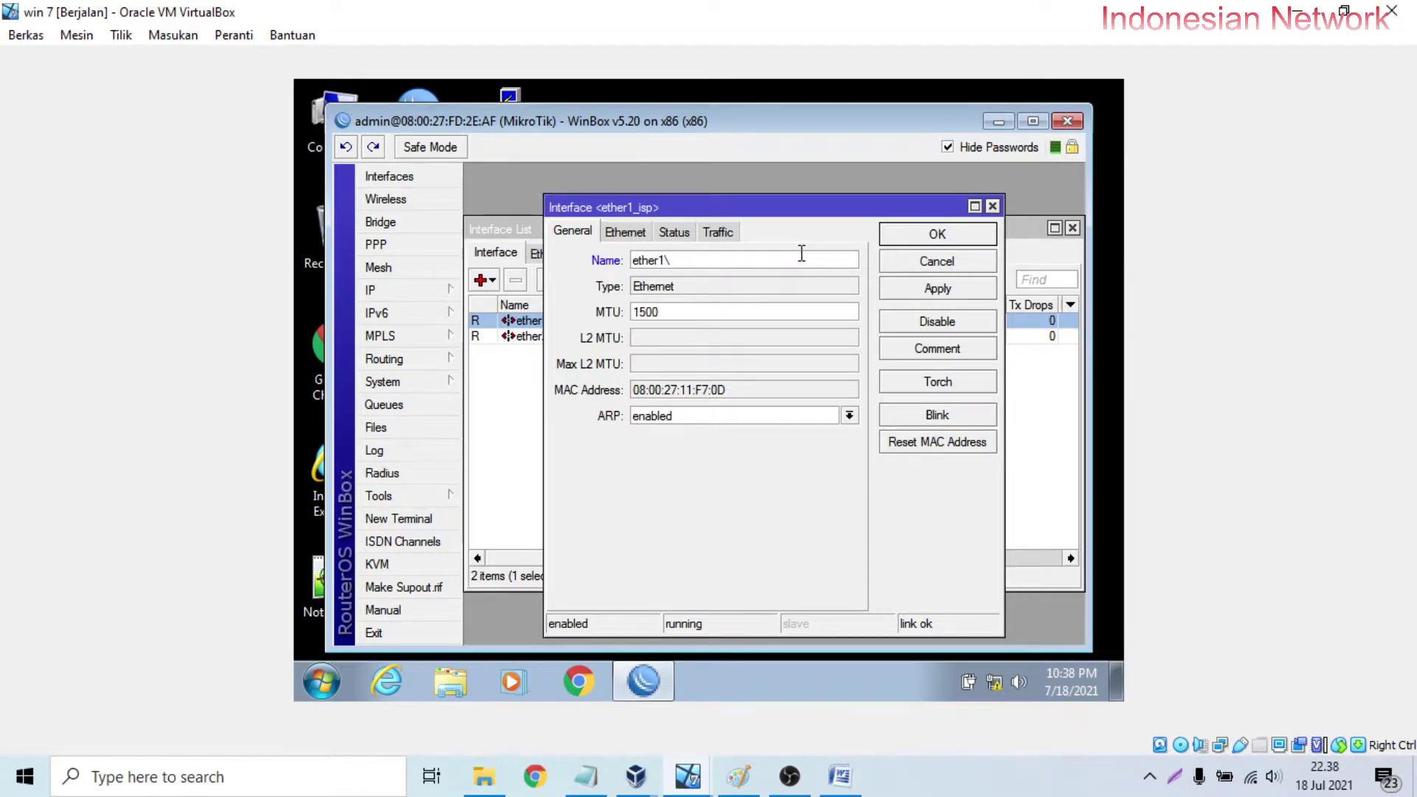
pyautogui.press('Return')
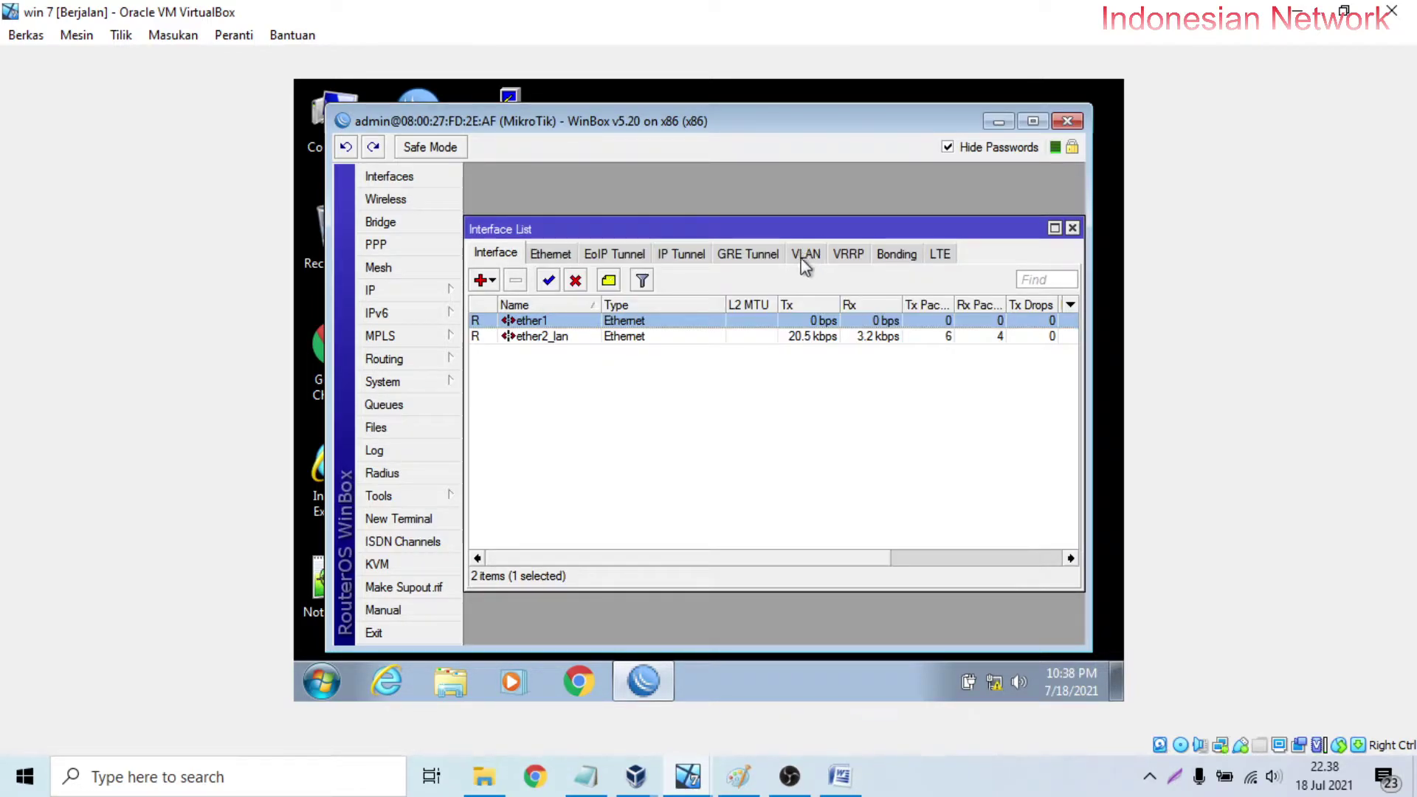
pyautogui.doubleClick(559, 323)
pyautogui.click(689, 264)
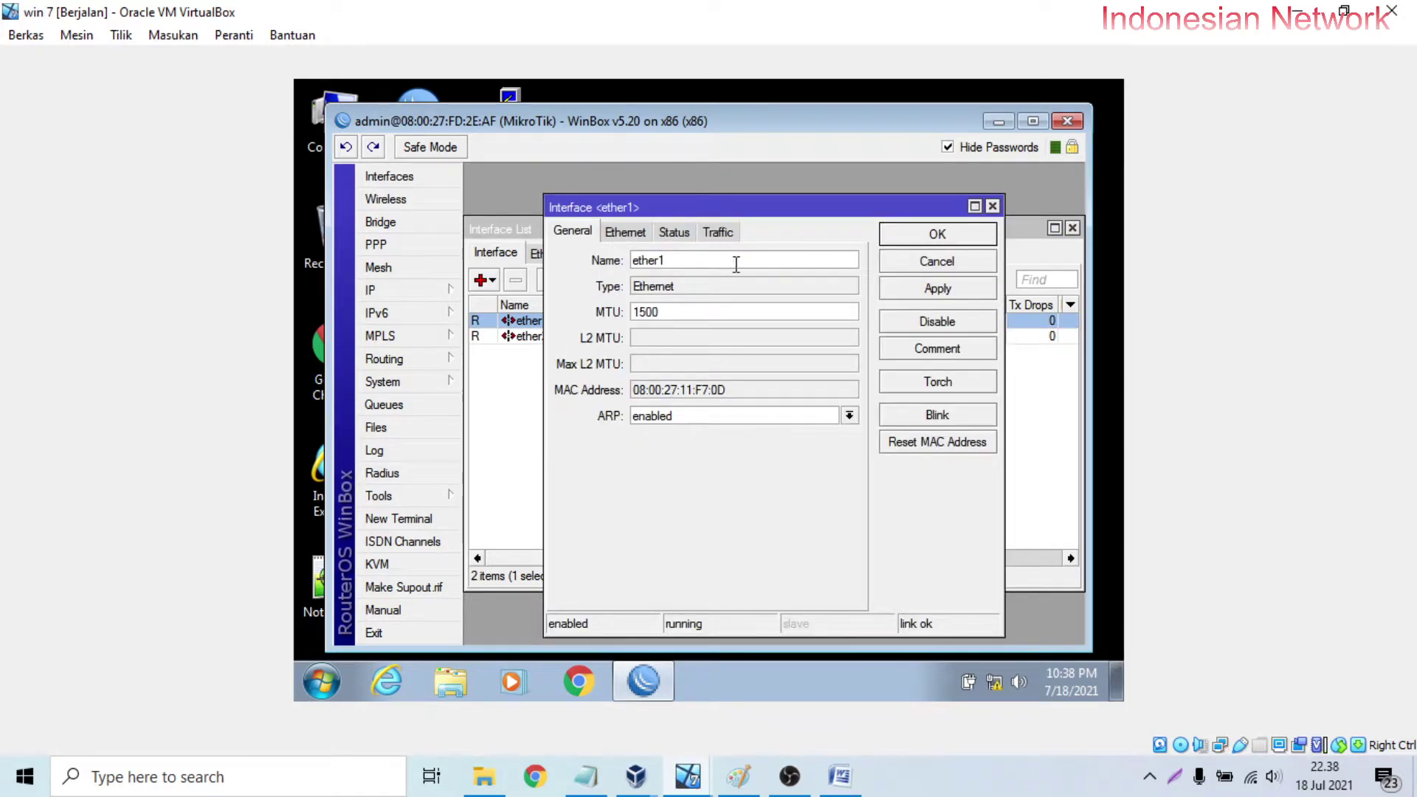
pyautogui.write('_wan')
pyautogui.press('Return')
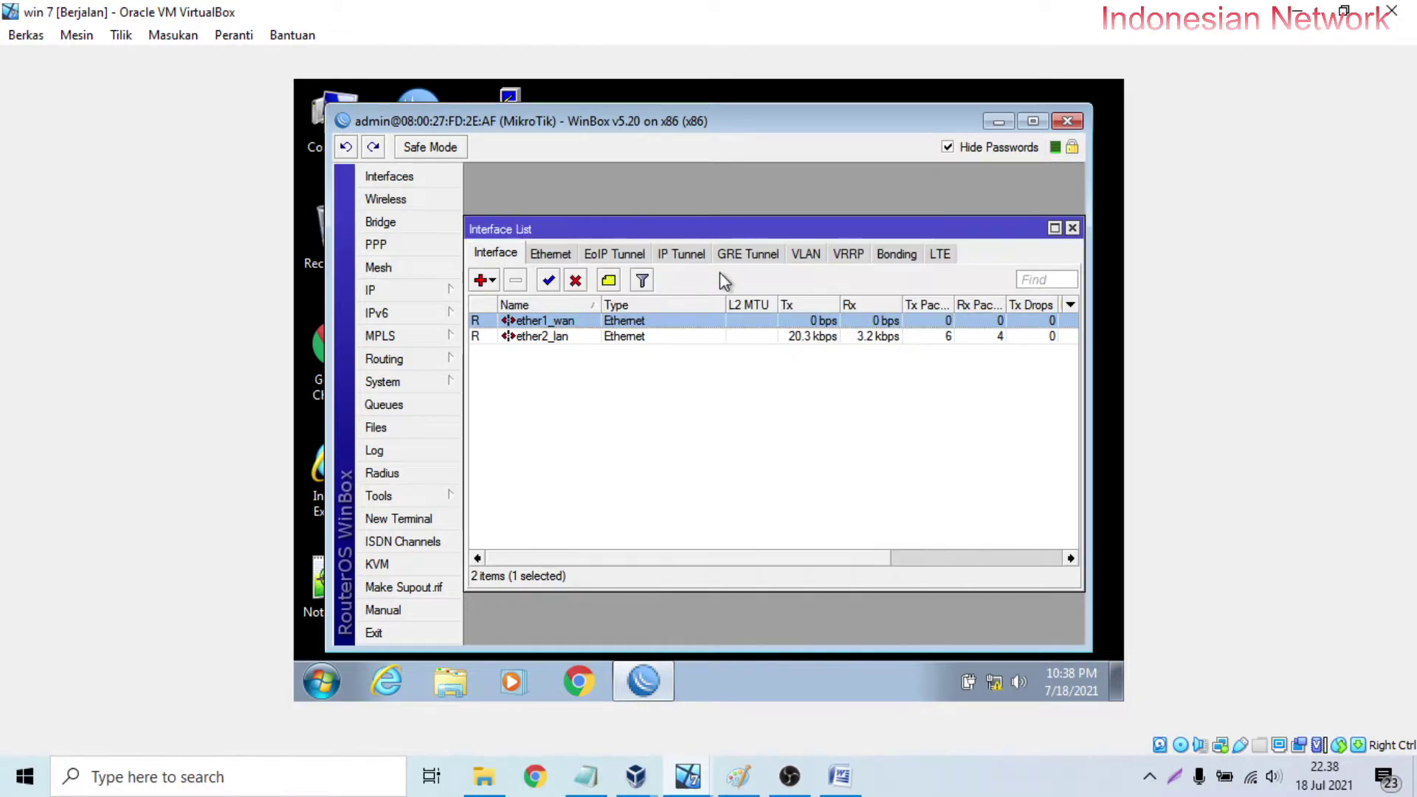
# Rename the ether2_lan interface to ether2_jaringanlokal and widen the Name column to fit it.
pyautogui.doubleClick(559, 336)
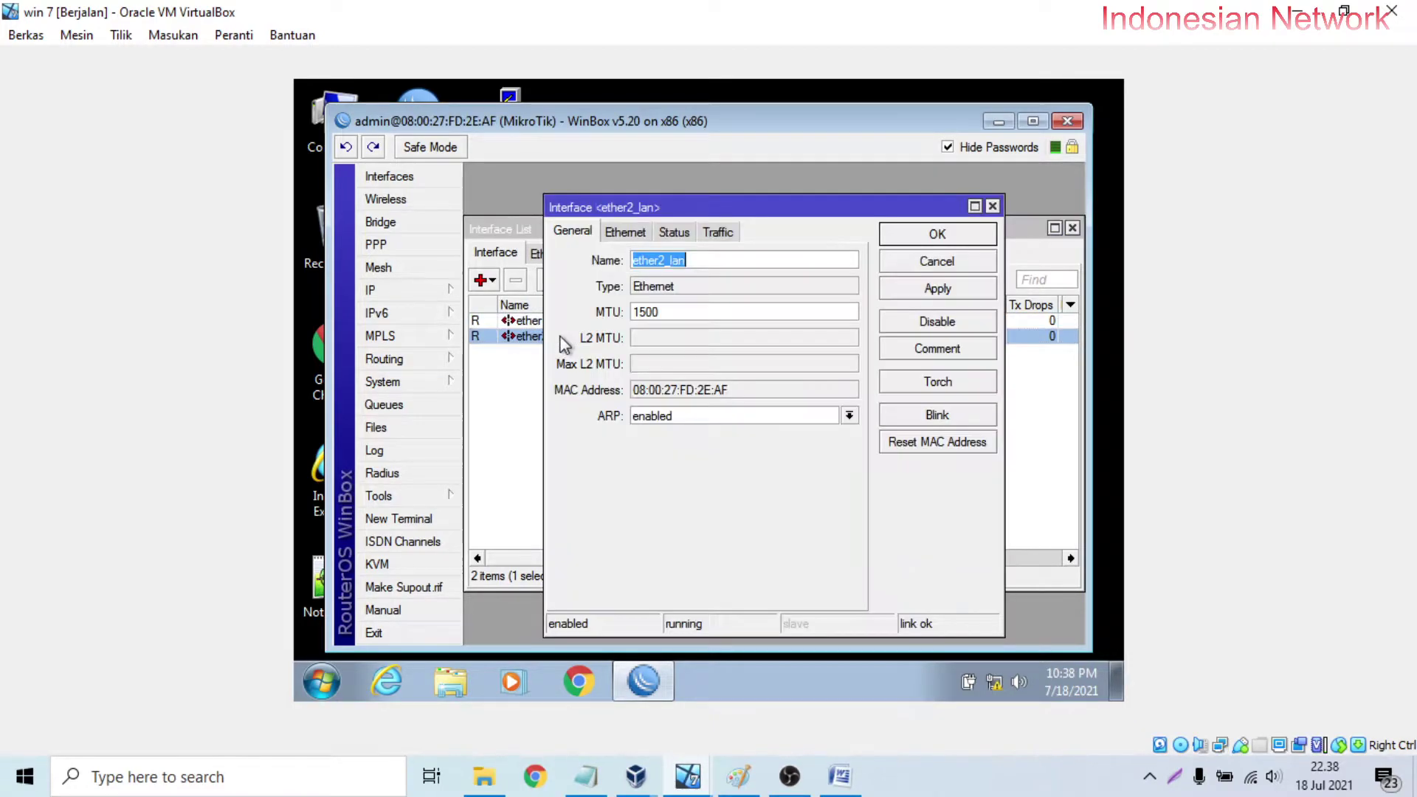
pyautogui.moveTo(686, 259); pyautogui.dragTo(670, 260)
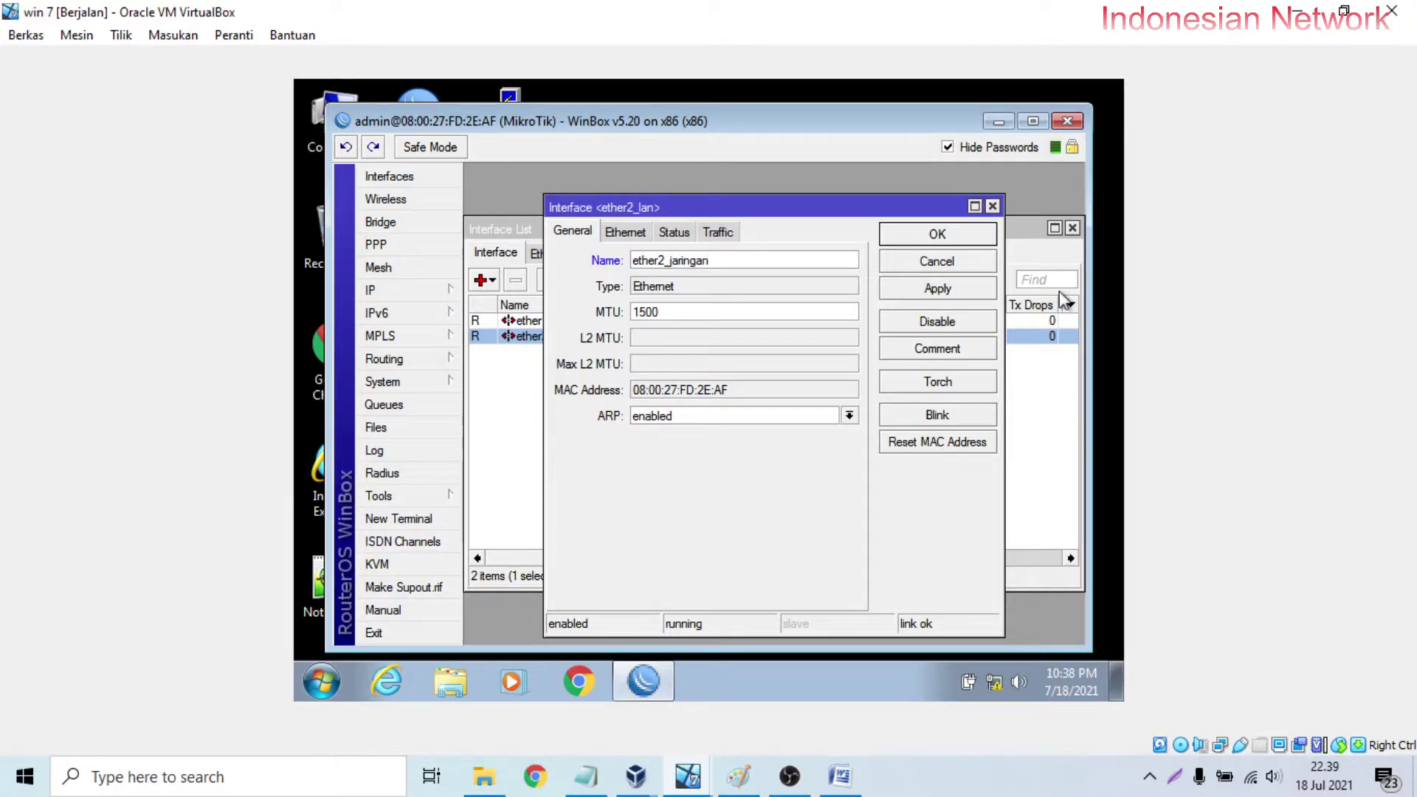
pyautogui.press('Return')
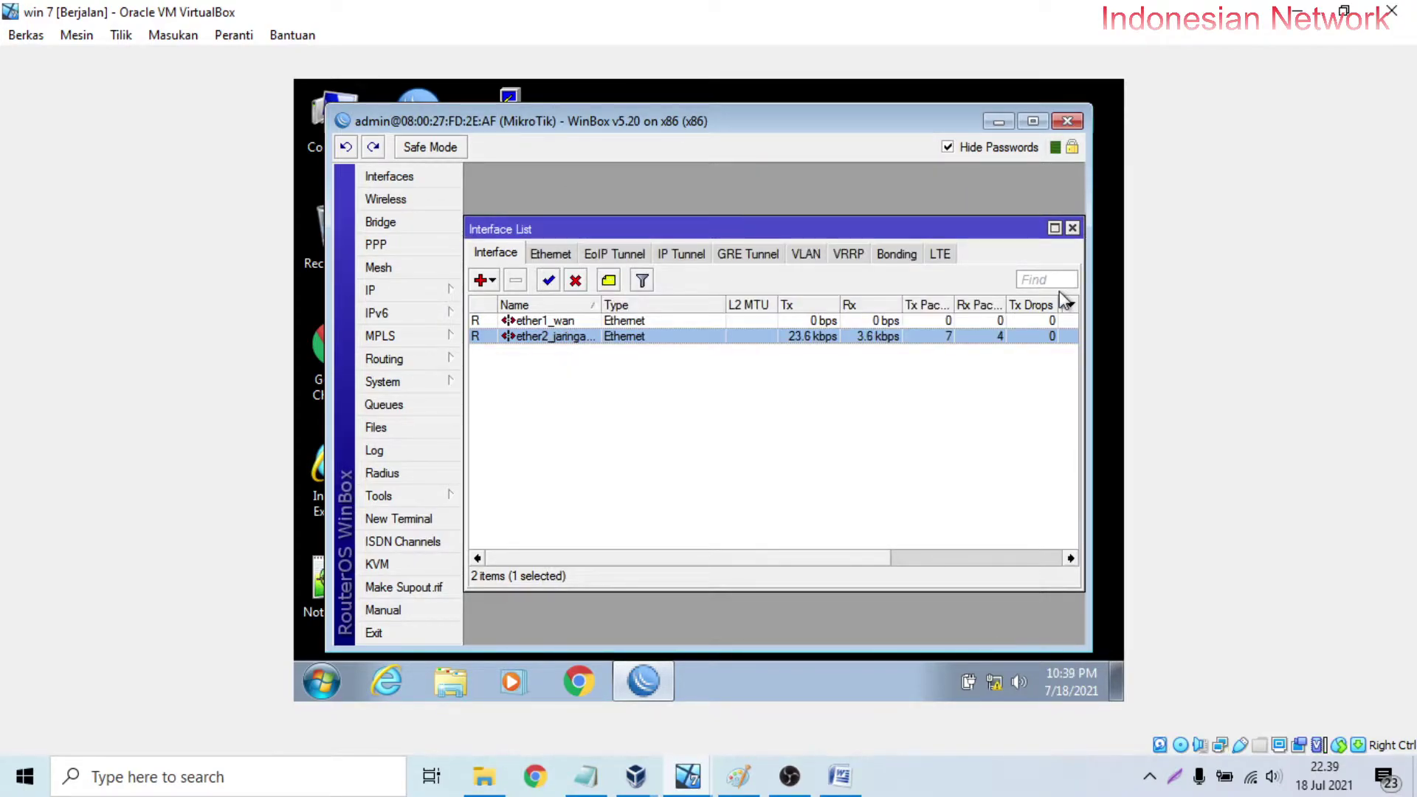
pyautogui.moveTo(600, 304); pyautogui.dragTo(648, 303)
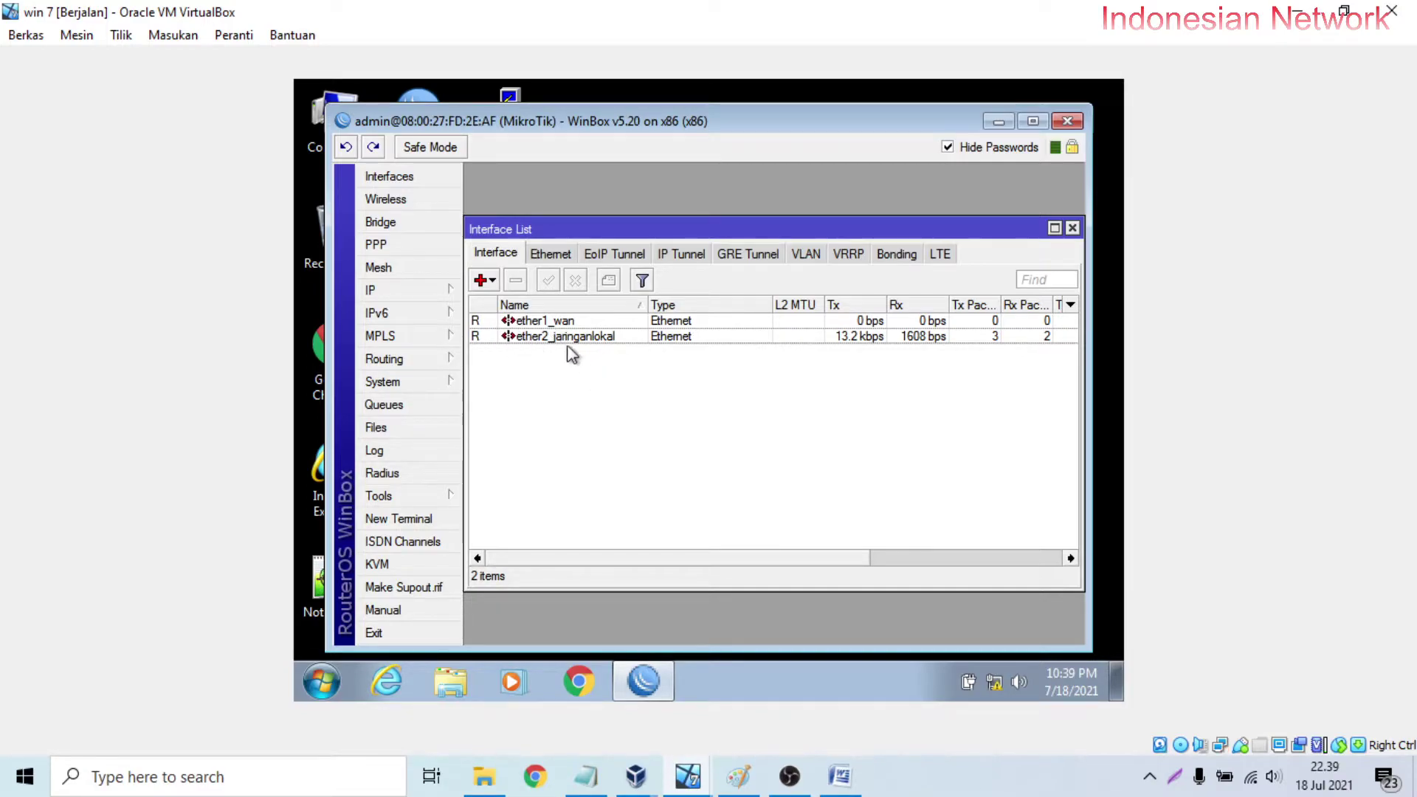
# Open the router's IP address list and remove the address assigned to ether2_jaringanlokal.
pyautogui.click(395, 295)
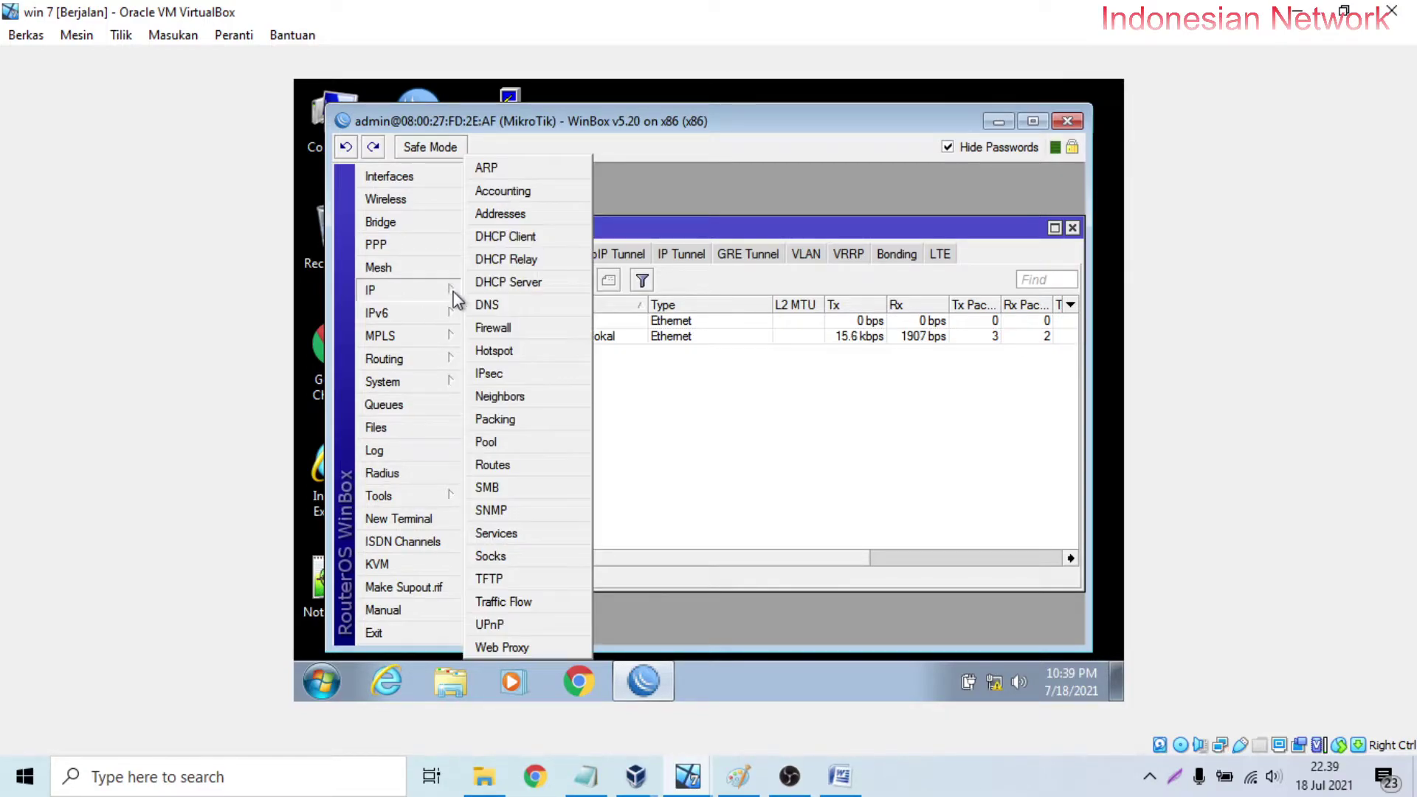
pyautogui.click(508, 214)
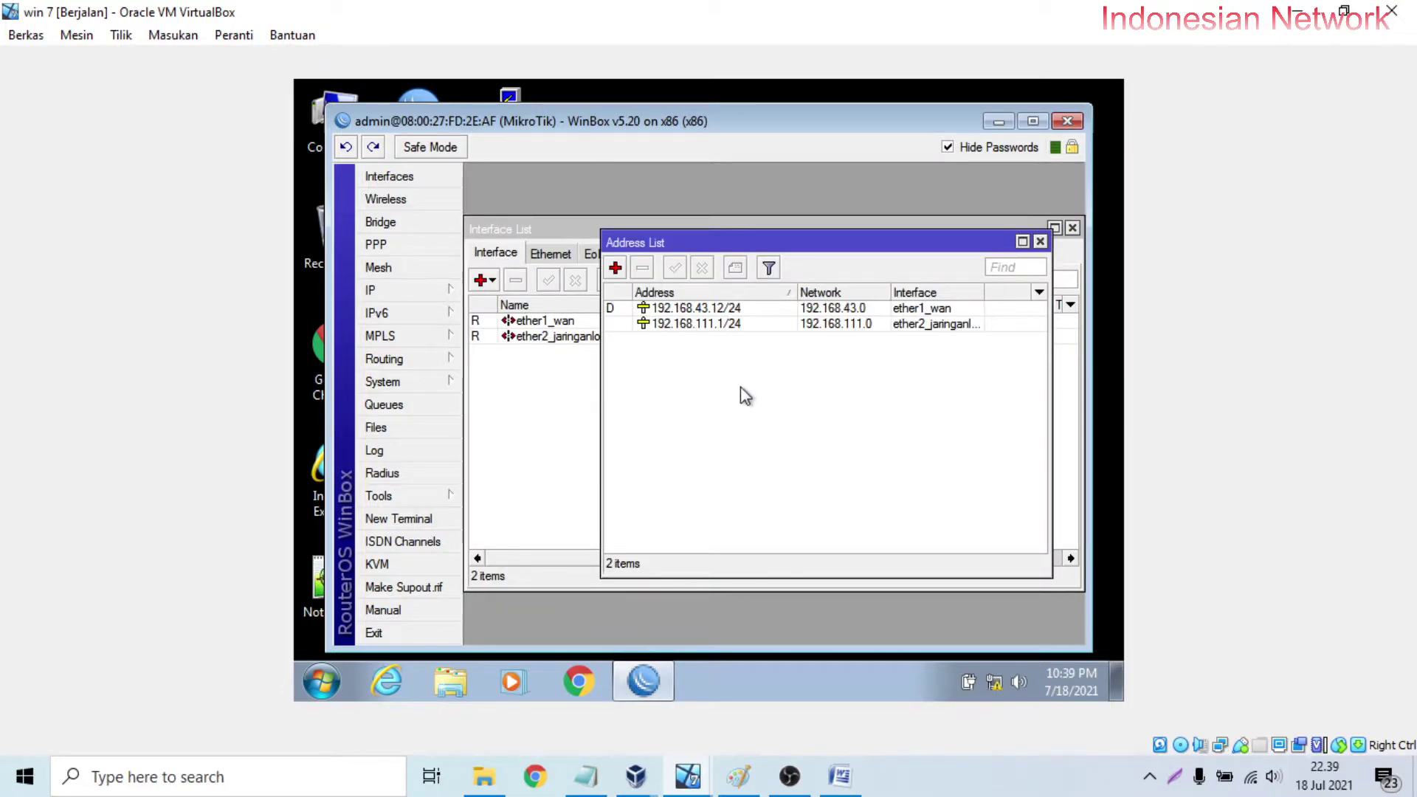
pyautogui.click(757, 327)
pyautogui.click(642, 268)
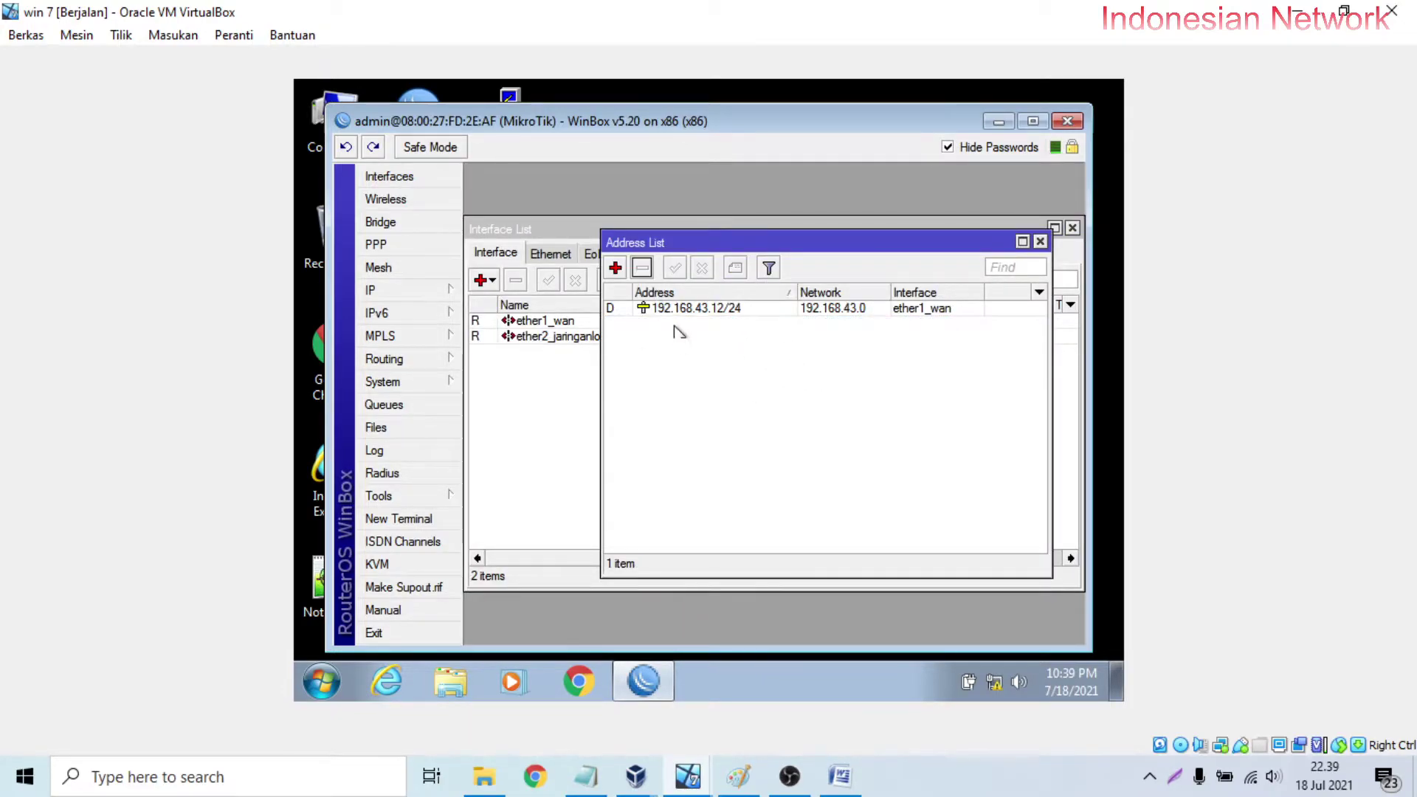
# Add the IP address 192.168.111.1/24 on the ether2_jaringanlokal interface and apply it.
pyautogui.click(616, 268)
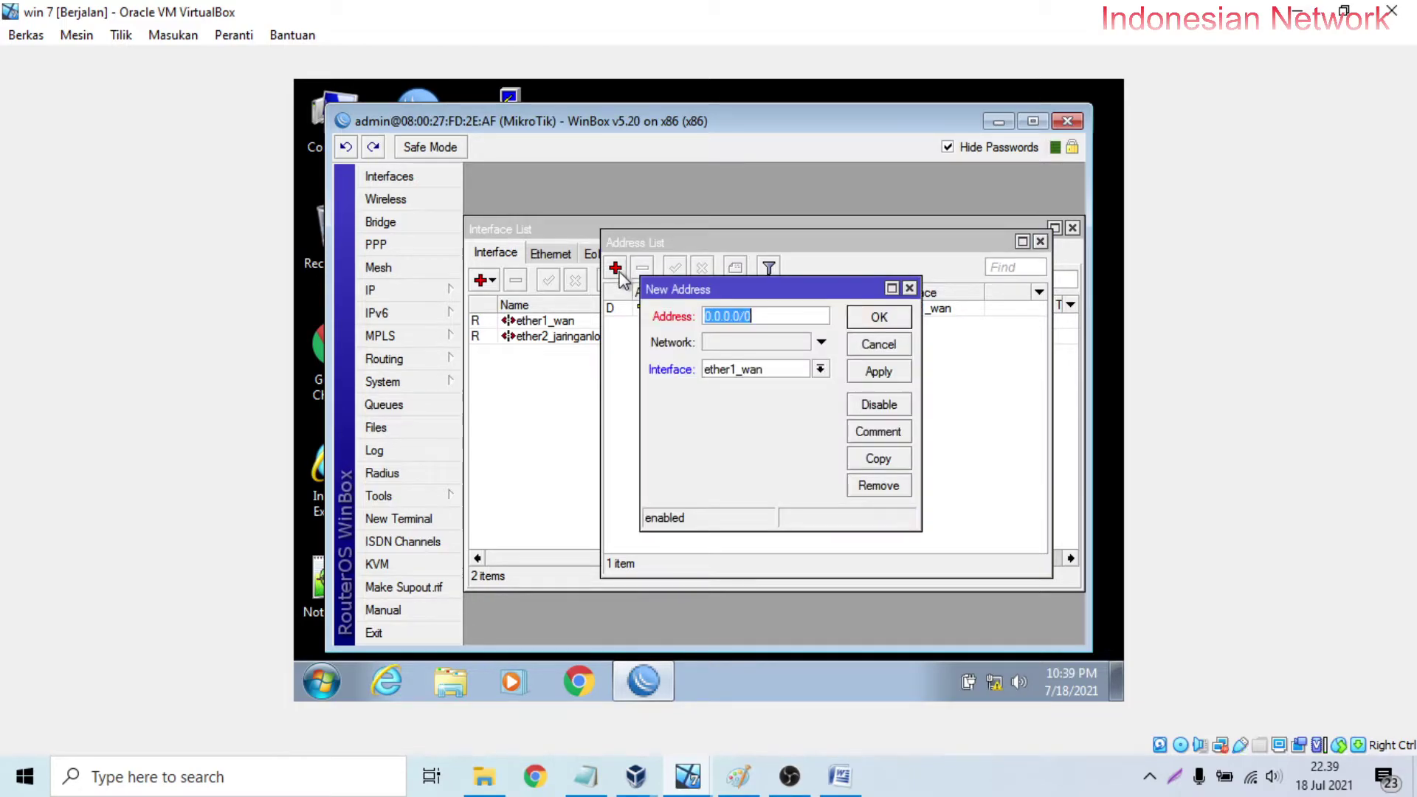
pyautogui.click(761, 369)
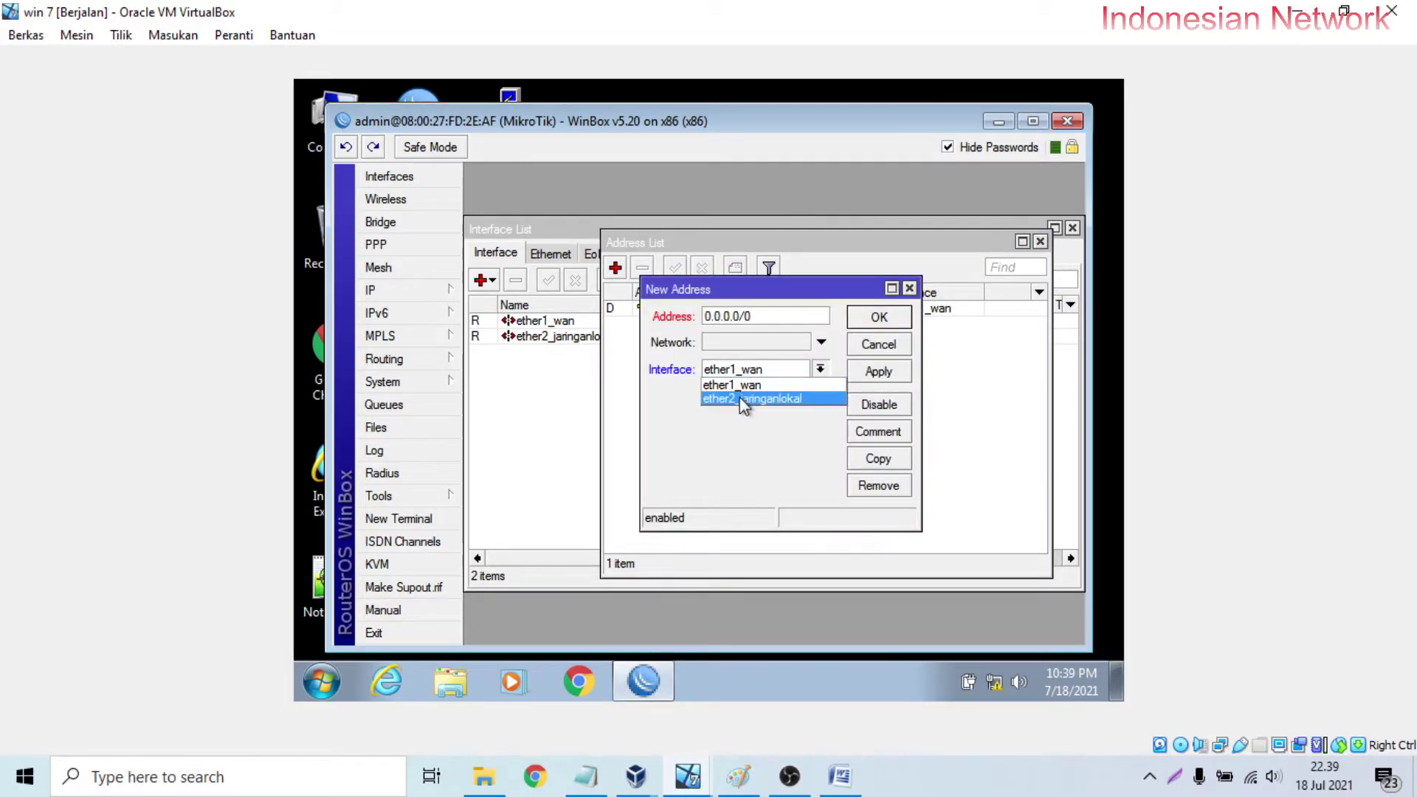
pyautogui.click(744, 399)
pyautogui.doubleClick(743, 316)
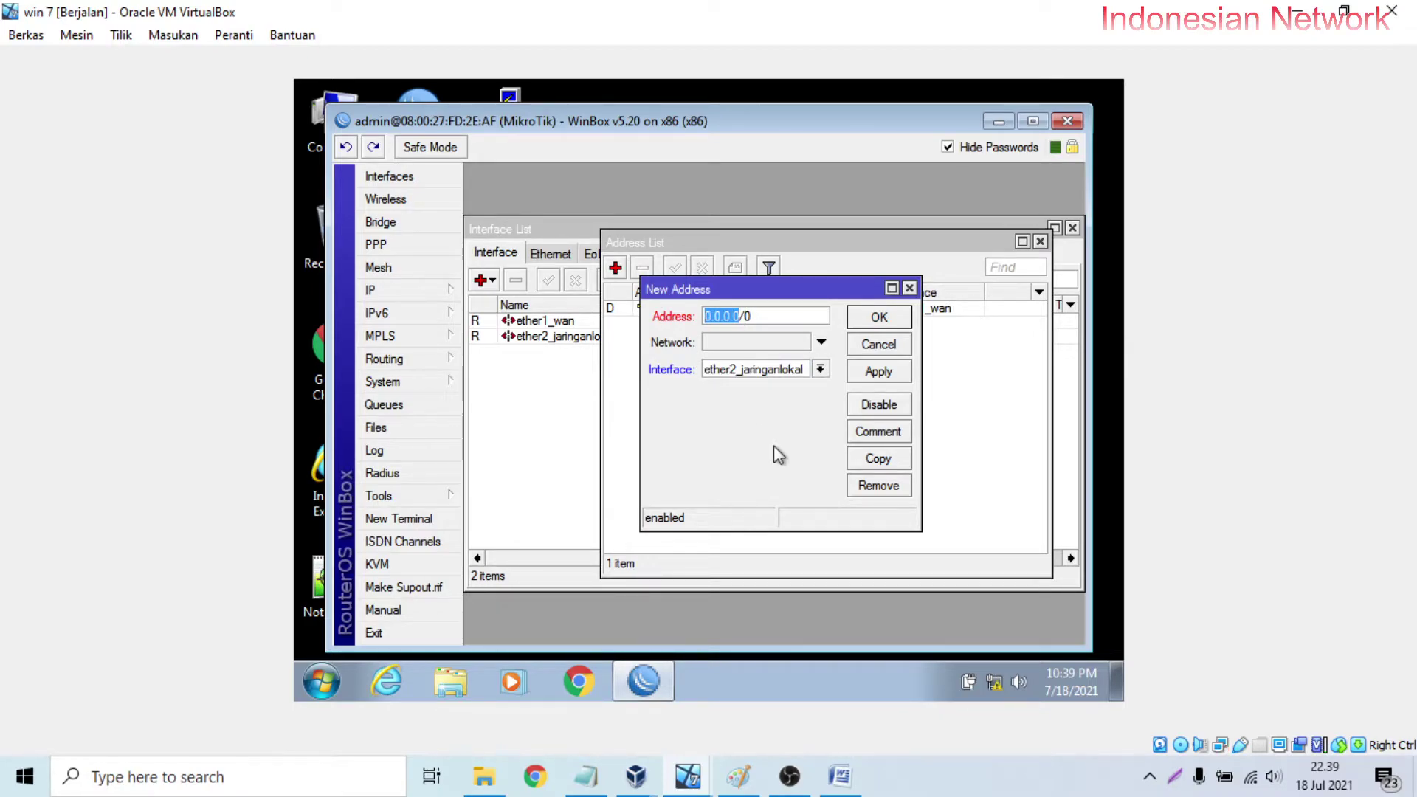
pyautogui.write('192.168.111.1')
pyautogui.press('Delete')
pyautogui.write('24')
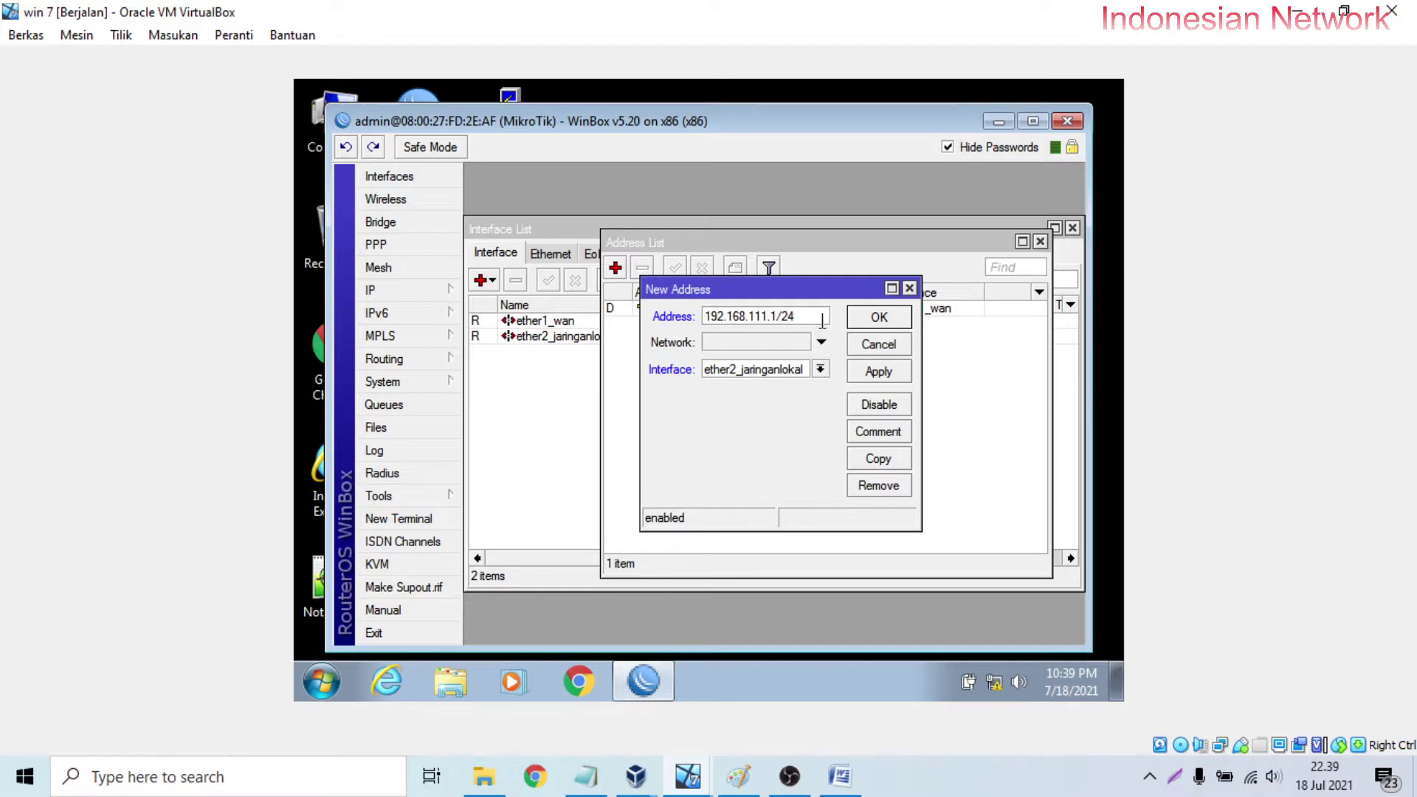
pyautogui.write('4')
pyautogui.click(719, 344)
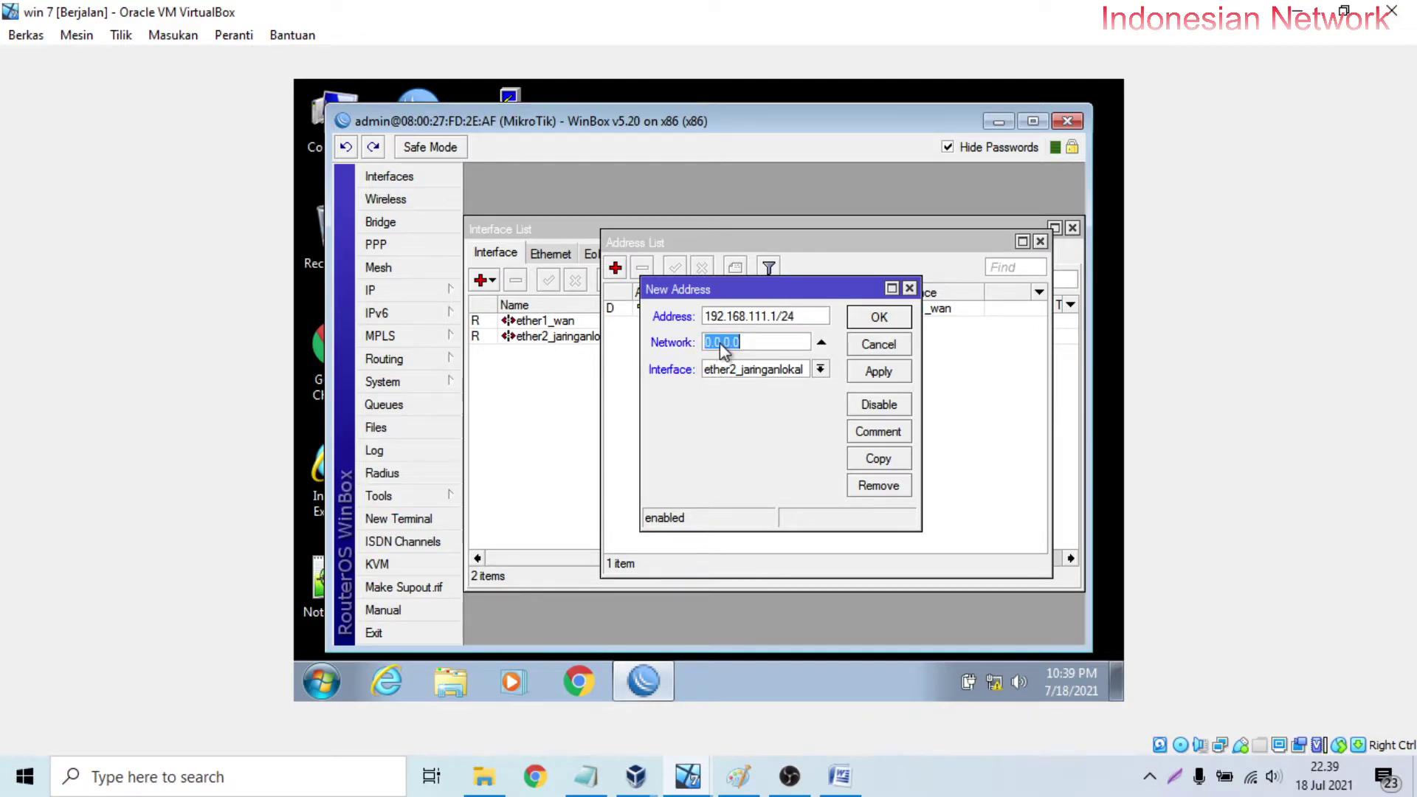
pyautogui.click(885, 374)
pyautogui.click(874, 323)
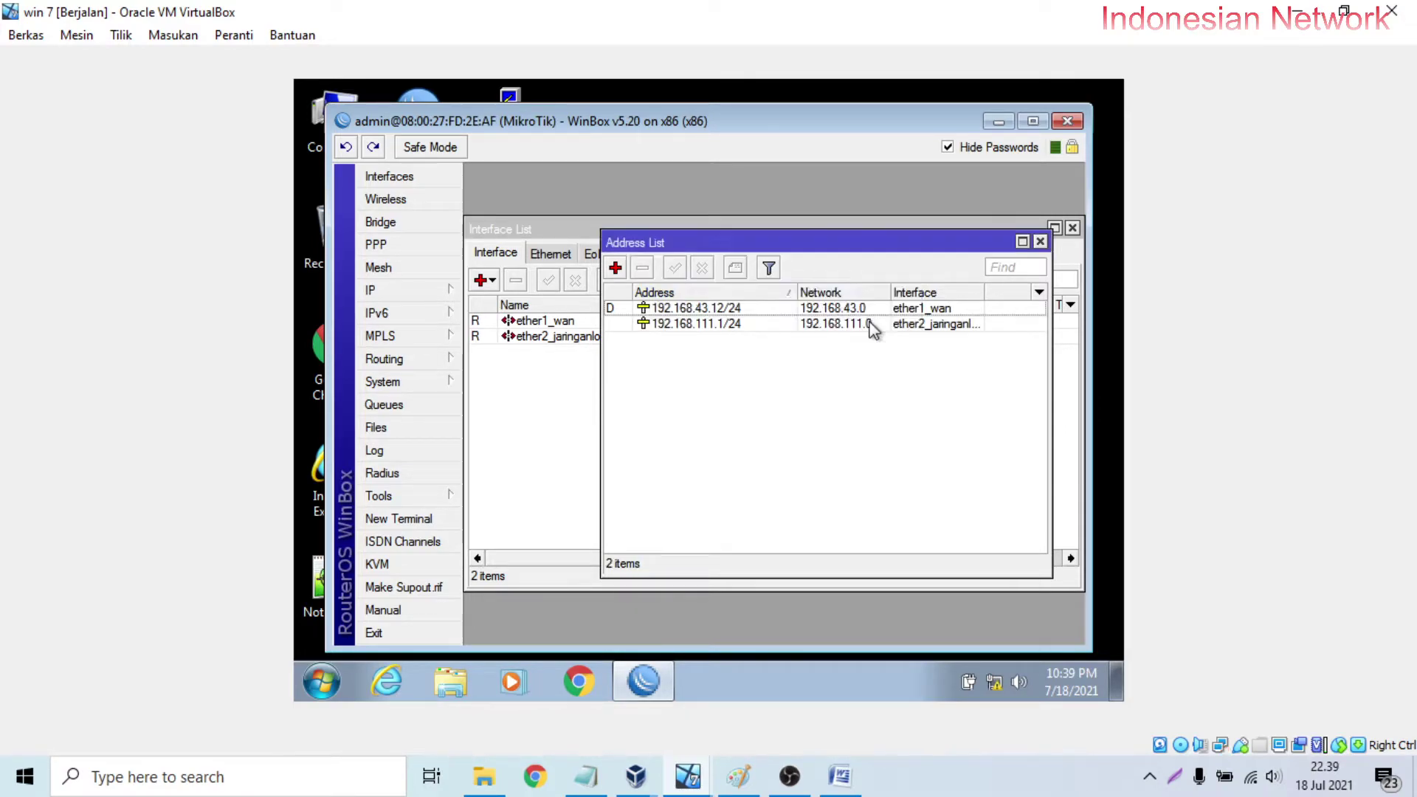
# Remove the dynamic address of ether1_wan from the address list and widen the Interface column.
pyautogui.click(654, 310)
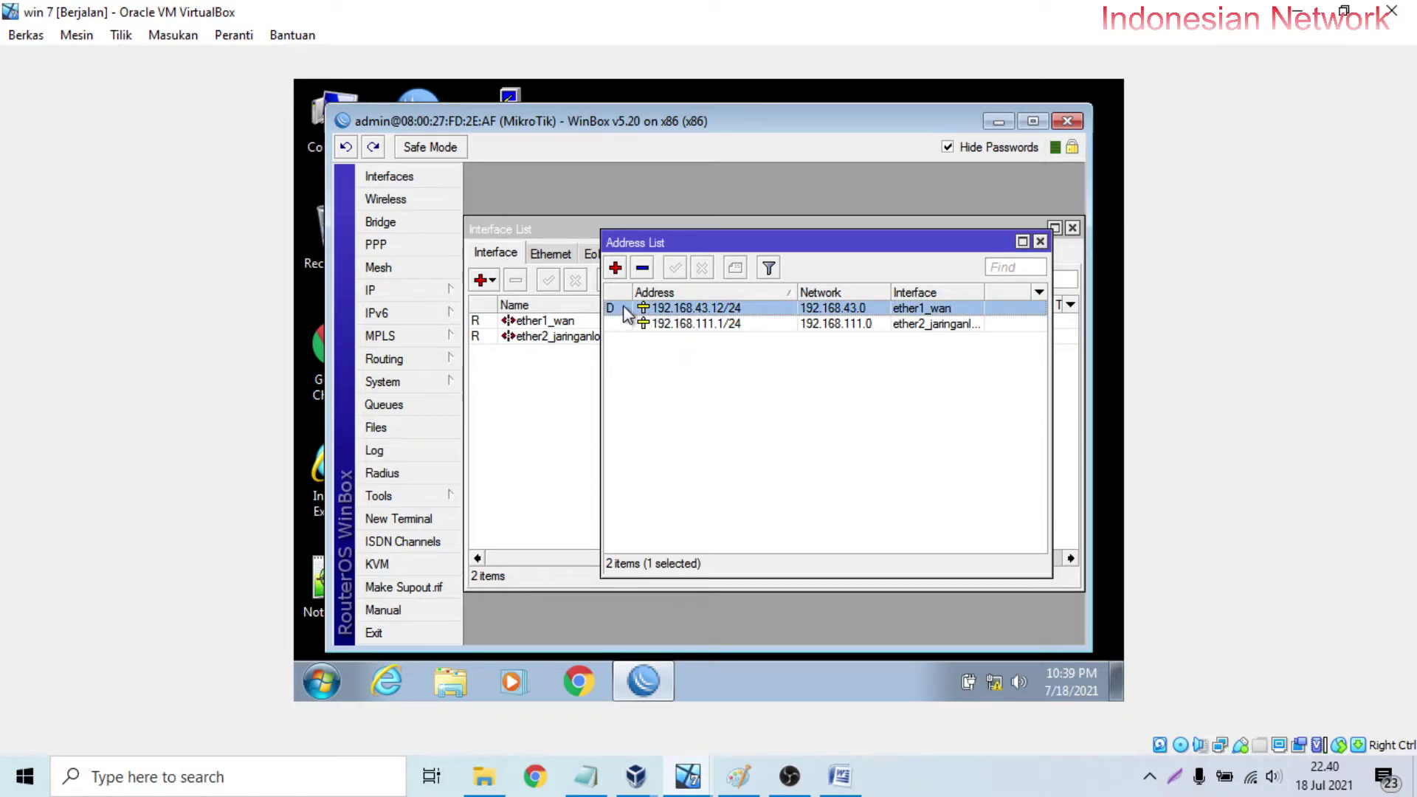
pyautogui.click(642, 268)
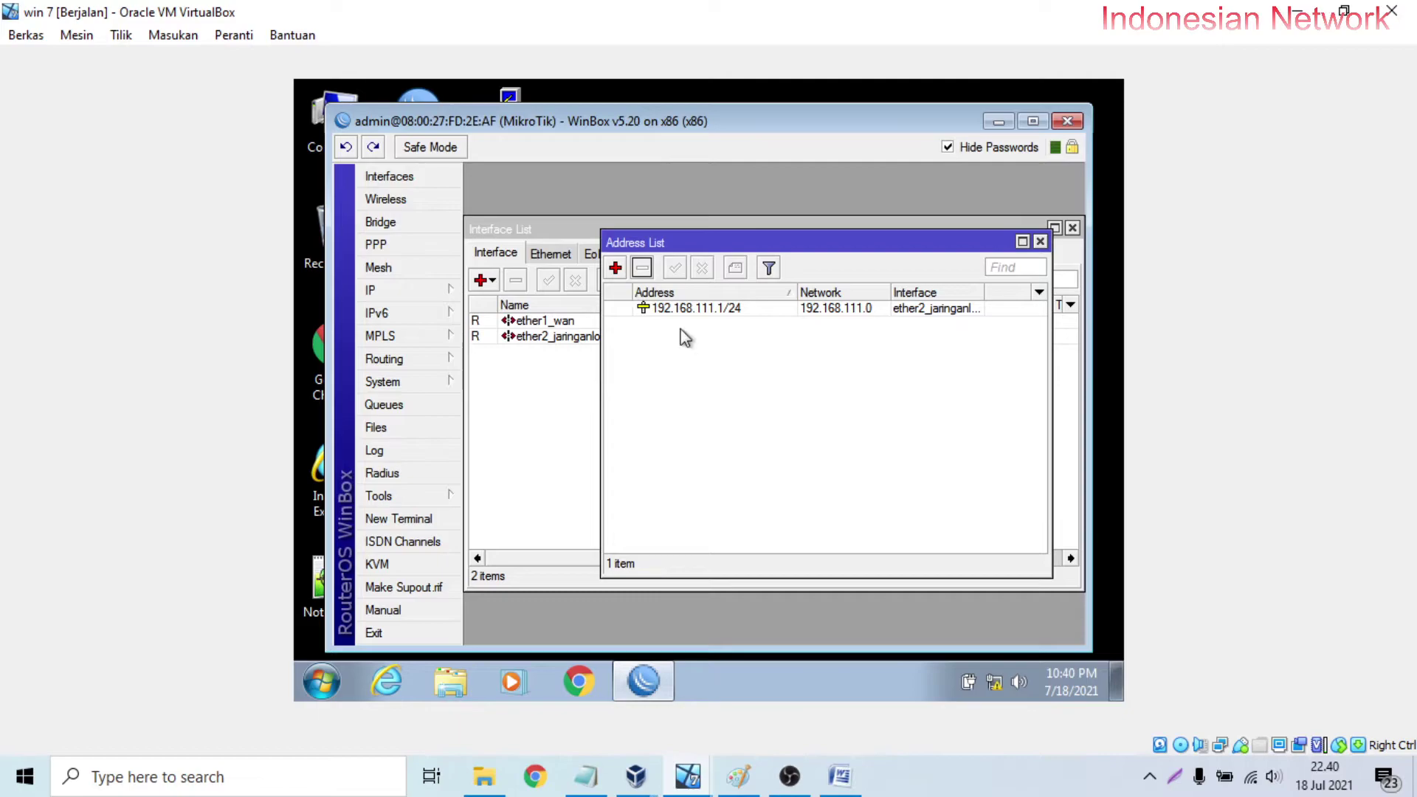
pyautogui.moveTo(984, 293); pyautogui.dragTo(1013, 292)
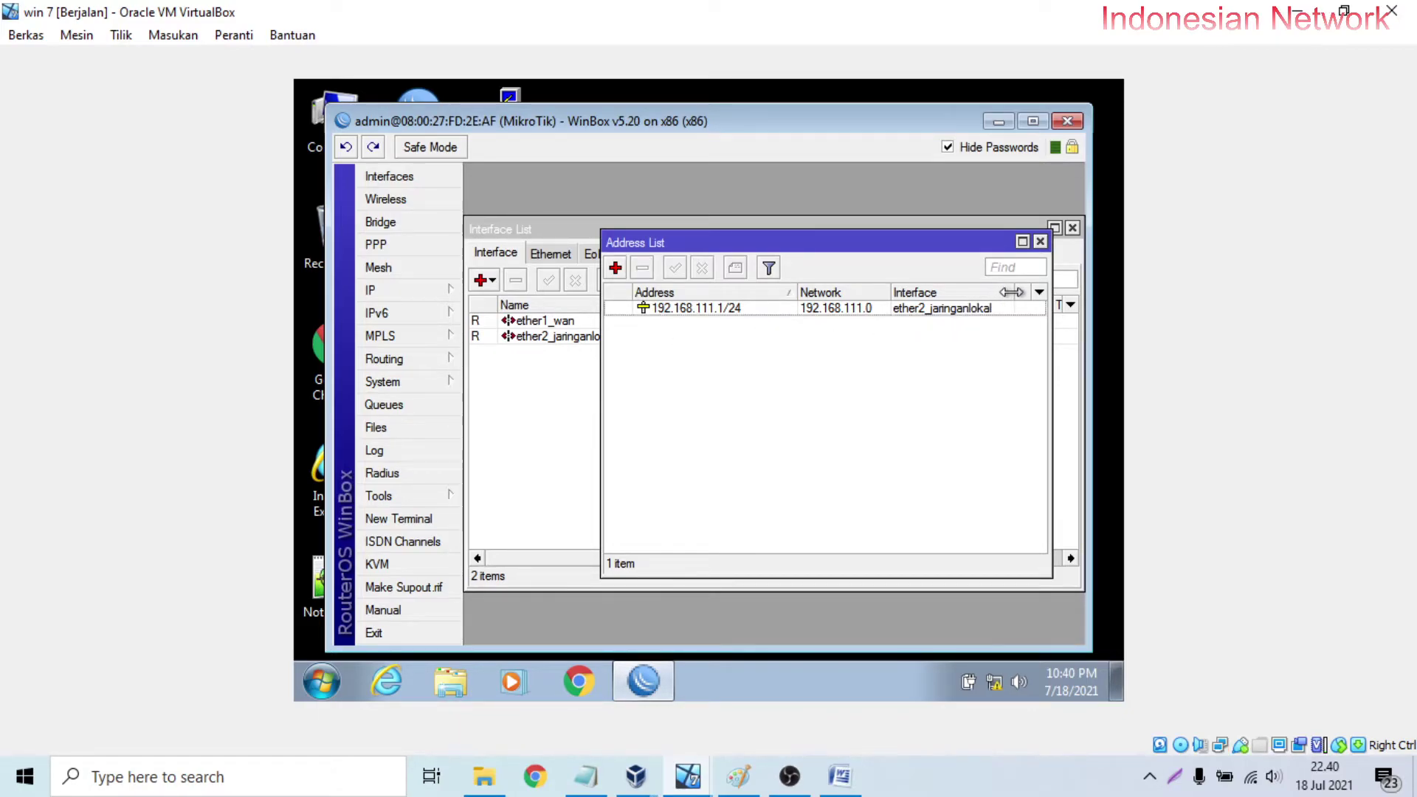
# Open the DHCP client list and remove the existing ether1_wan client.
pyautogui.click(408, 295)
pyautogui.click(517, 236)
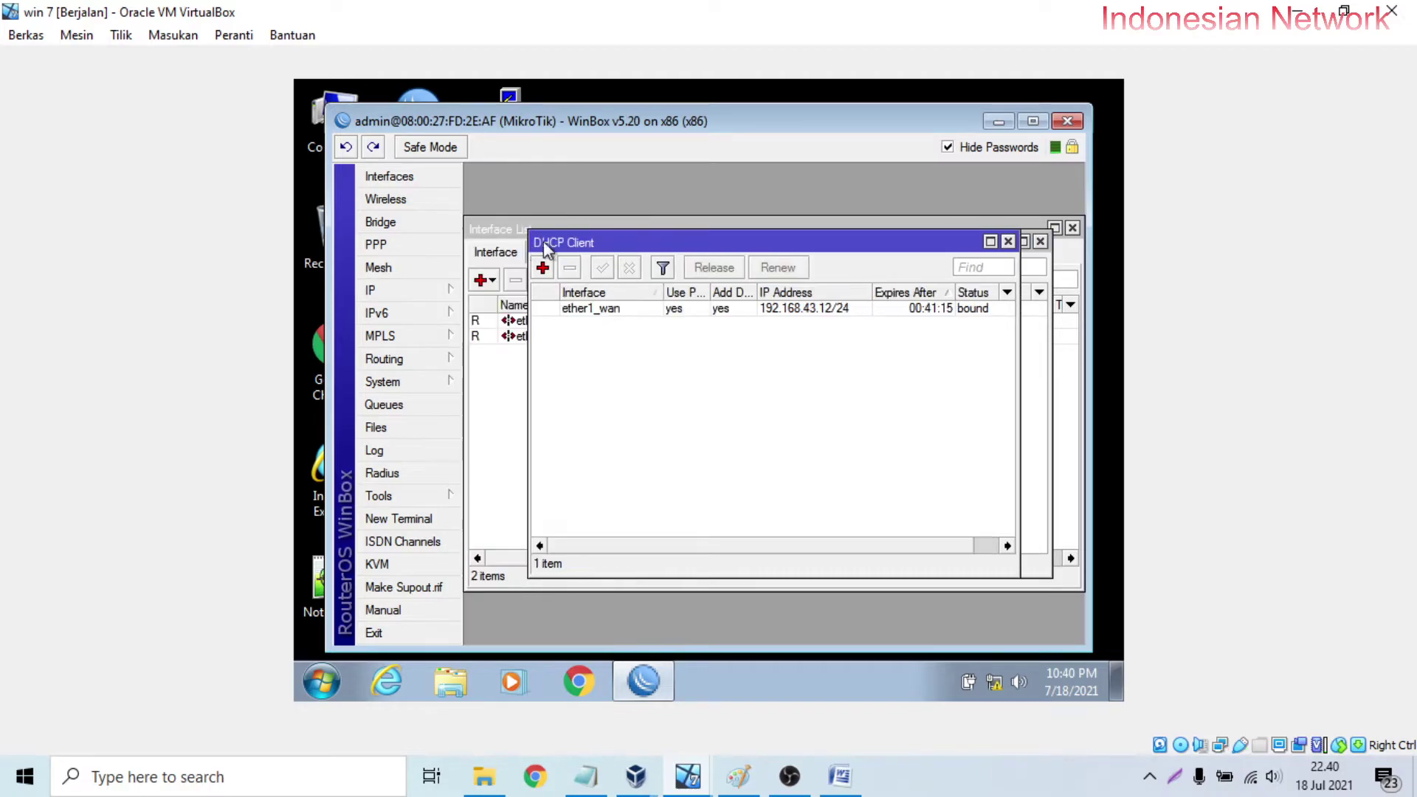
pyautogui.click(579, 308)
pyautogui.click(569, 268)
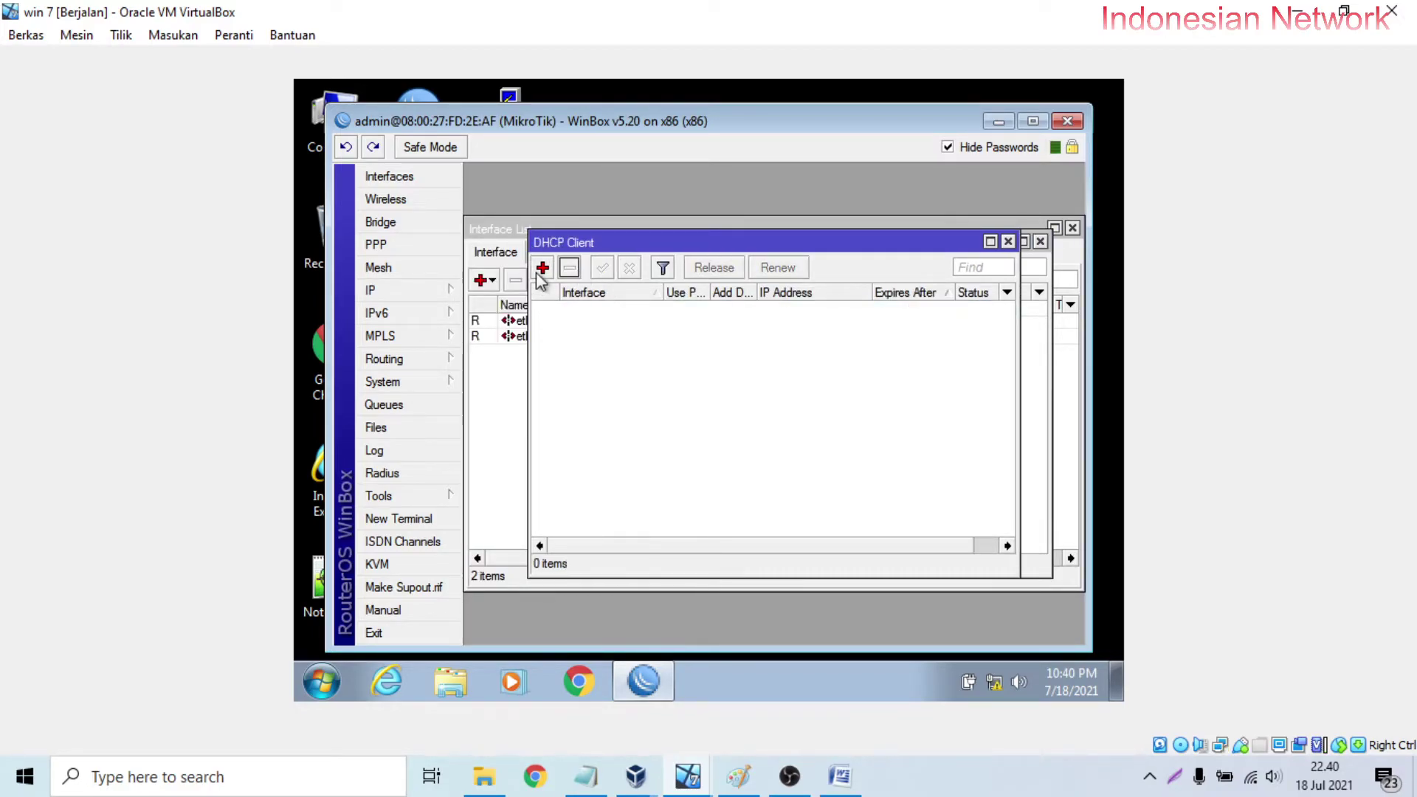
# Start a new DHCP client with ether1_wan as its interface.
pyautogui.click(542, 268)
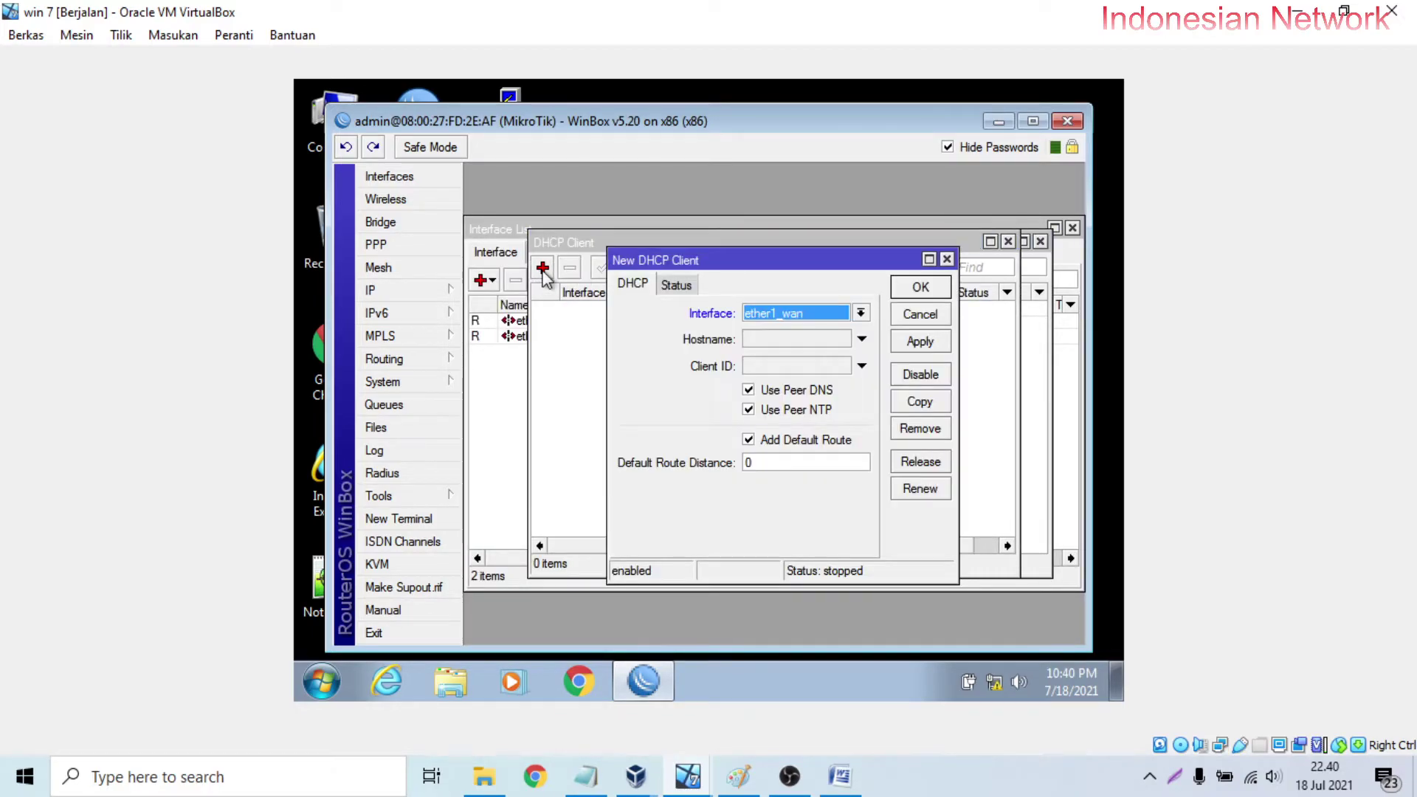
pyautogui.click(764, 313)
pyautogui.click(774, 325)
# Switch to VirtualBox Manager, review the mikrotik machine's Adaptor 1 network settings, and return to the win 7 machine.
pyautogui.moveTo(636, 775)
pyautogui.click(573, 701)
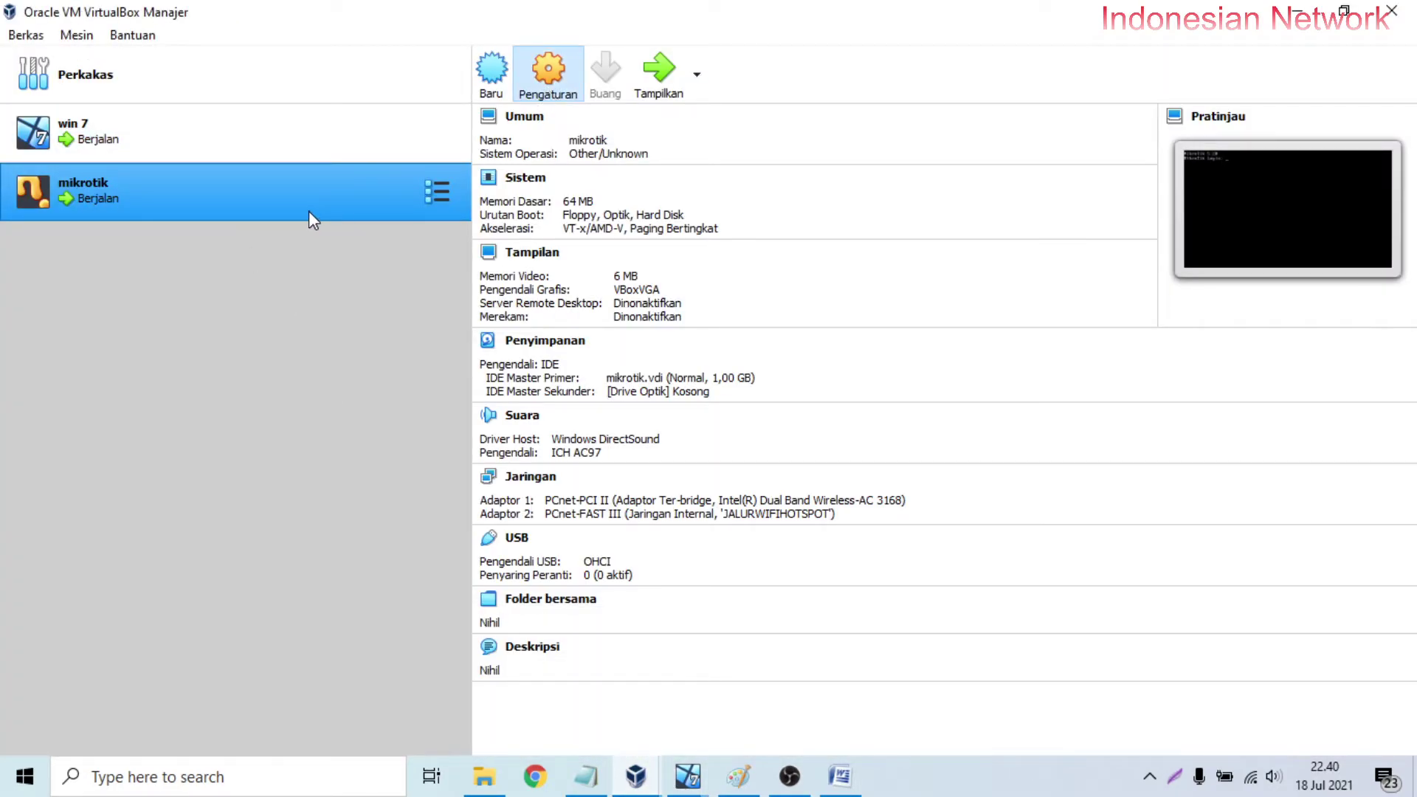
pyautogui.hotkey('ctrl', 's')
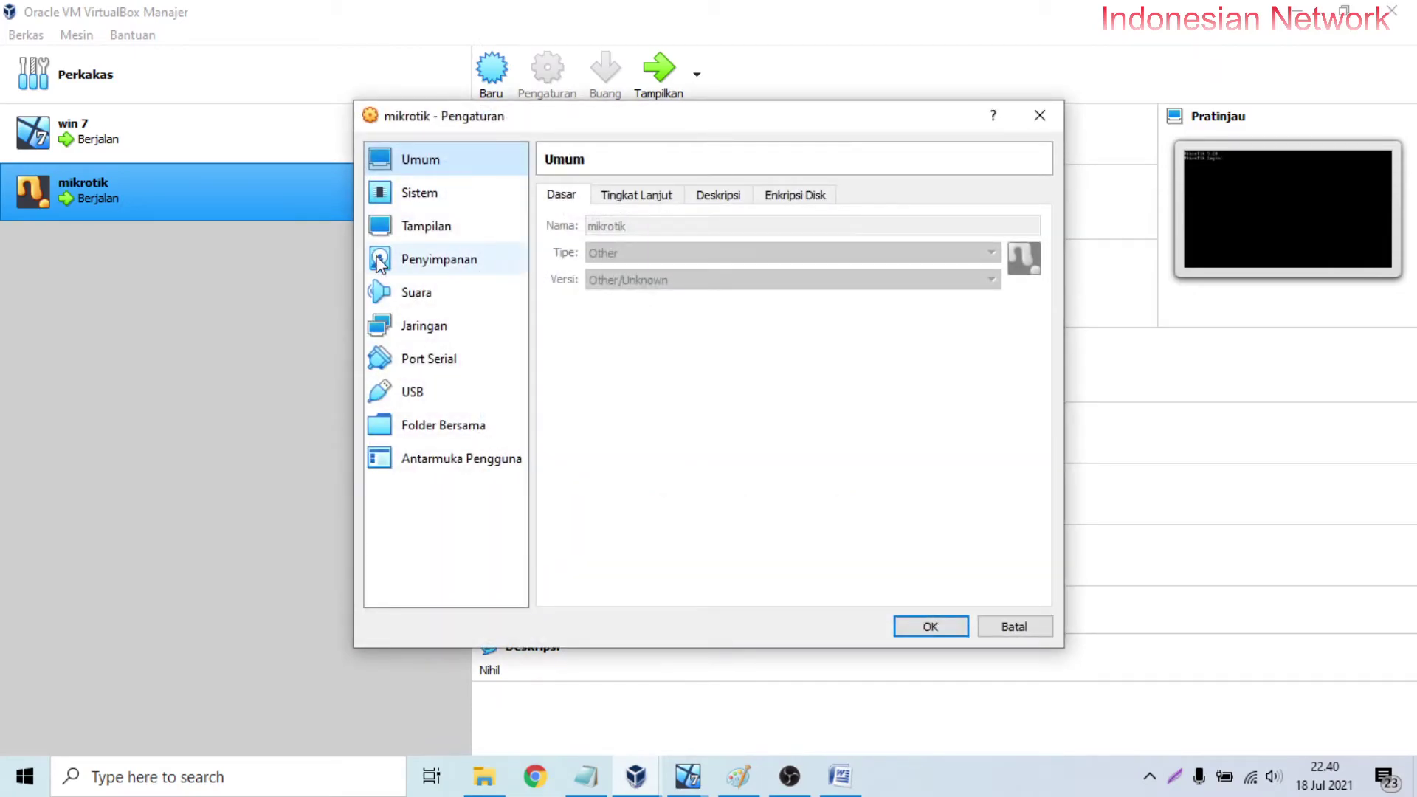
pyautogui.click(411, 325)
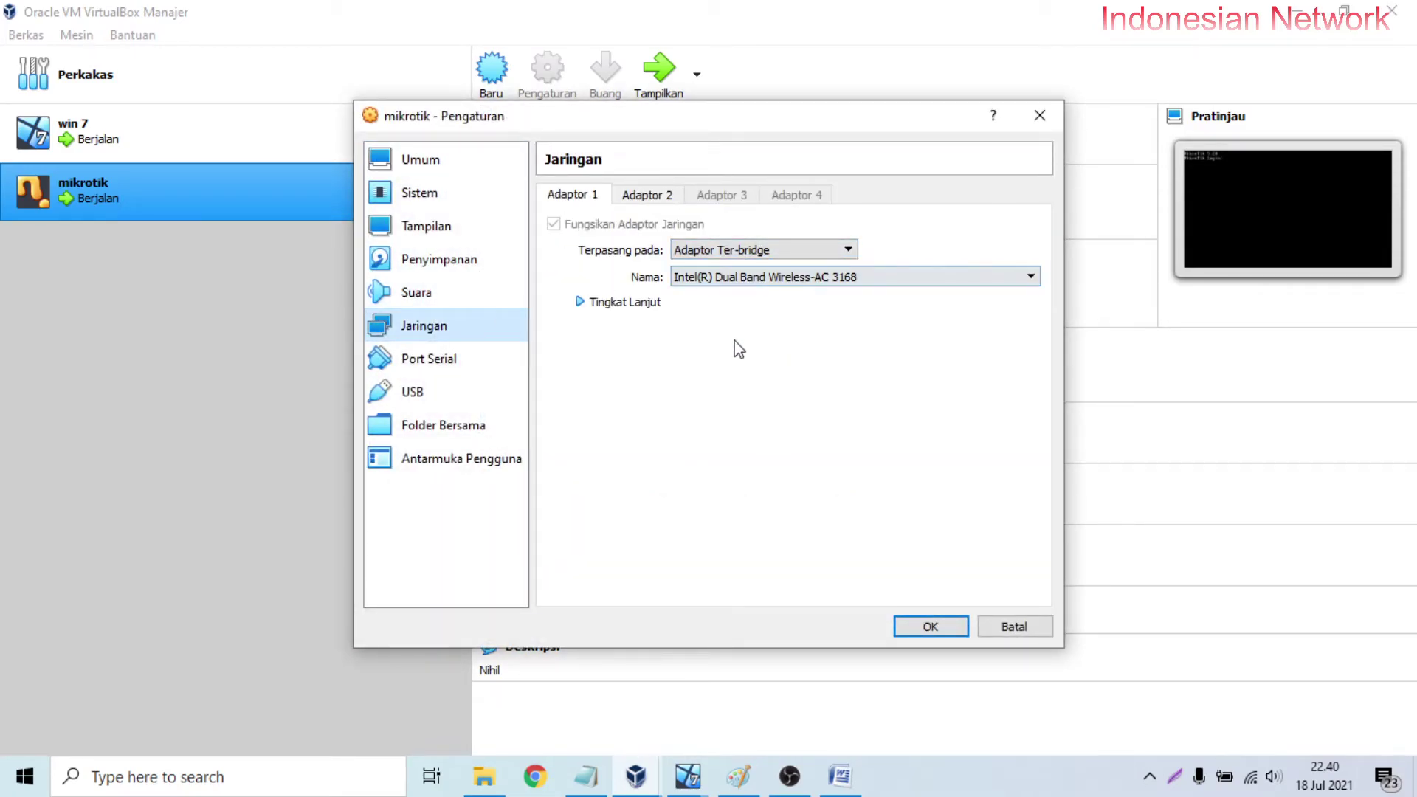
pyautogui.moveTo(688, 776)
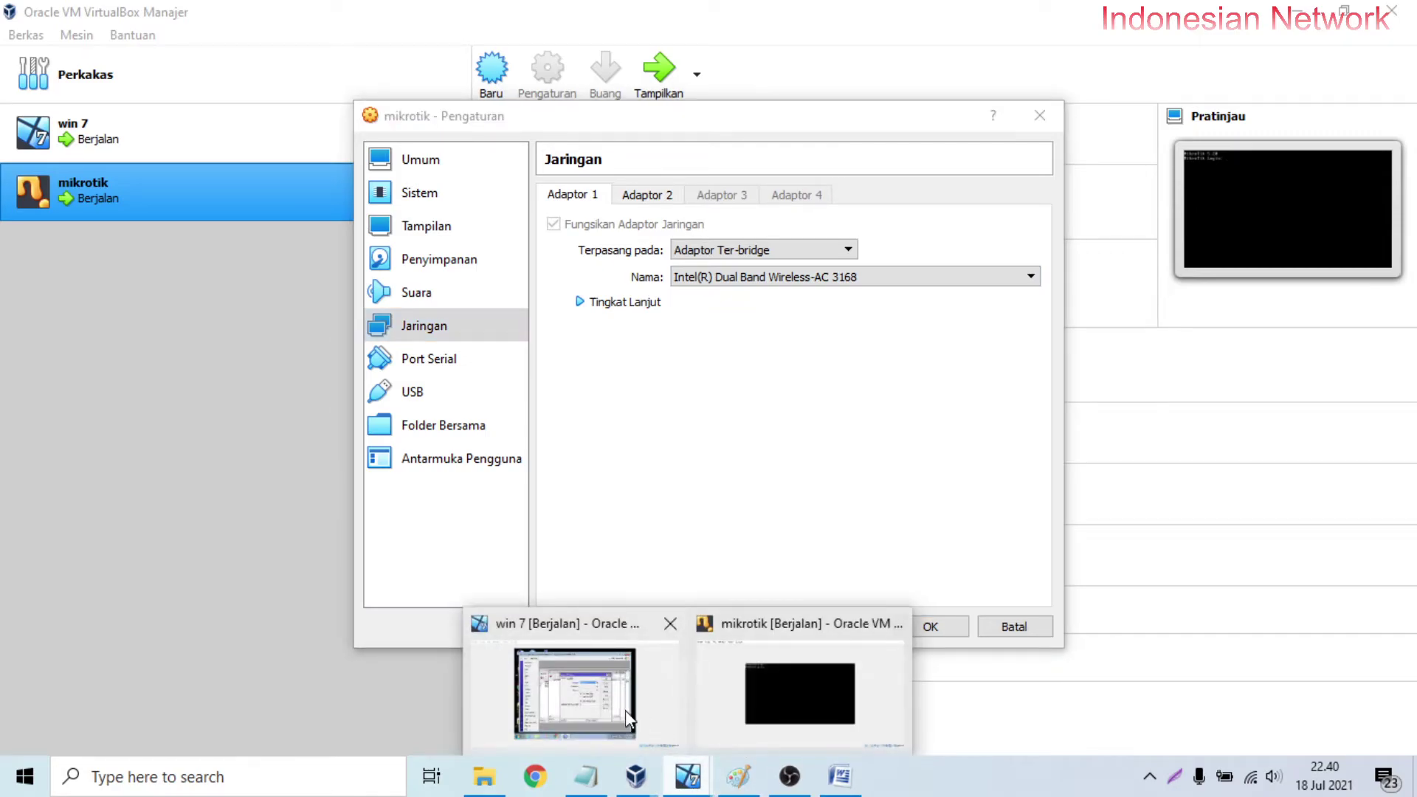
pyautogui.click(584, 679)
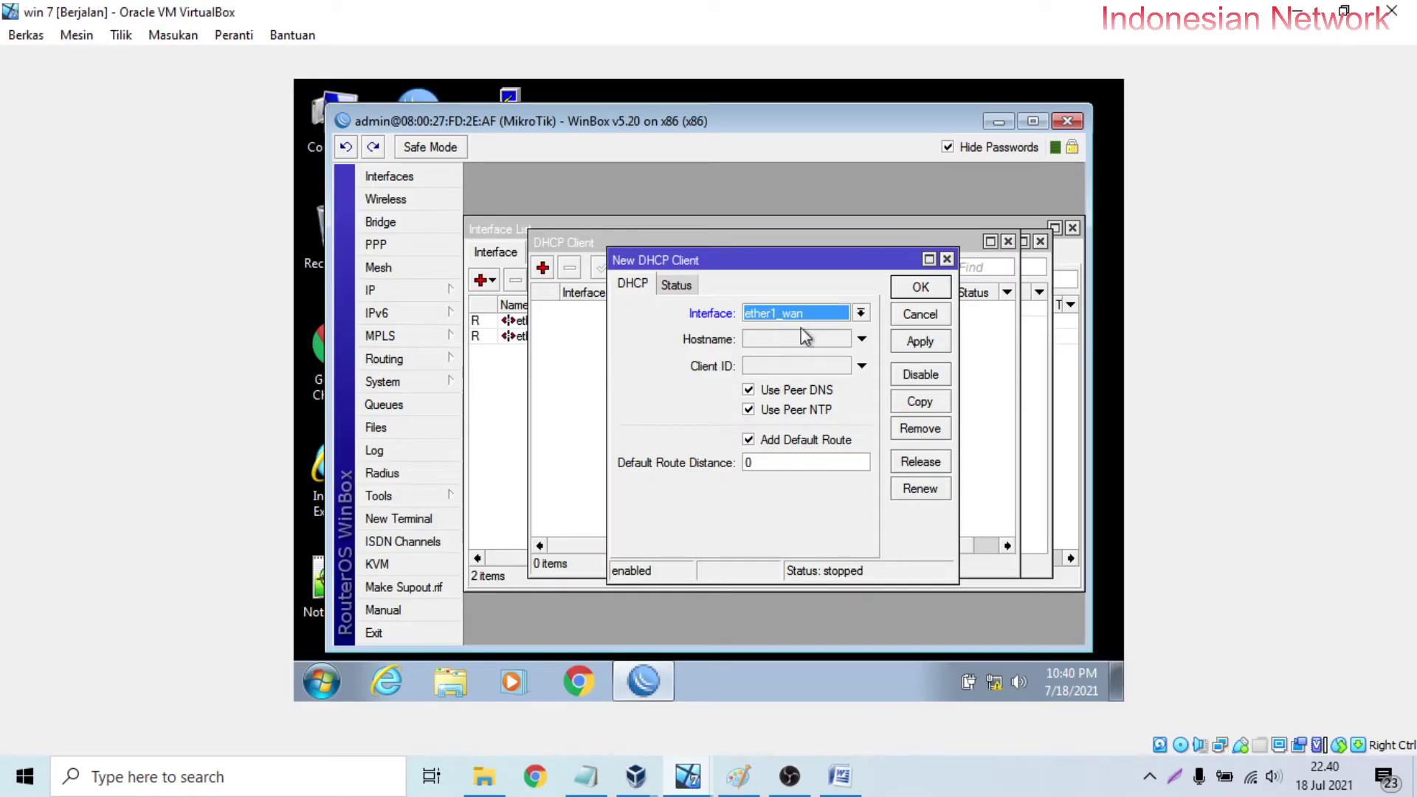
# Apply and confirm the new DHCP client, widen the Add Default Route column and narrow the IP Address column.
pyautogui.click(909, 344)
pyautogui.click(920, 288)
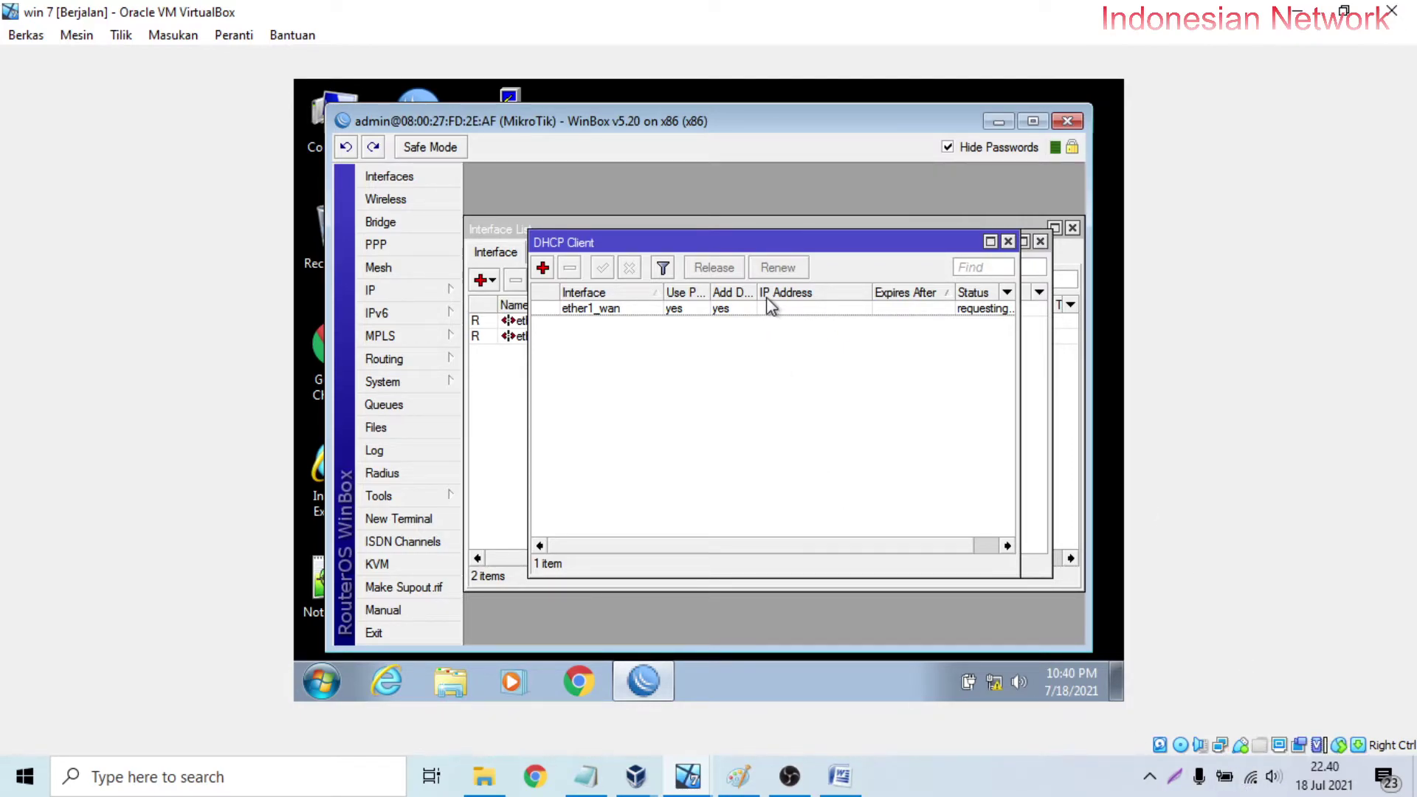
pyautogui.moveTo(756, 292); pyautogui.dragTo(785, 293)
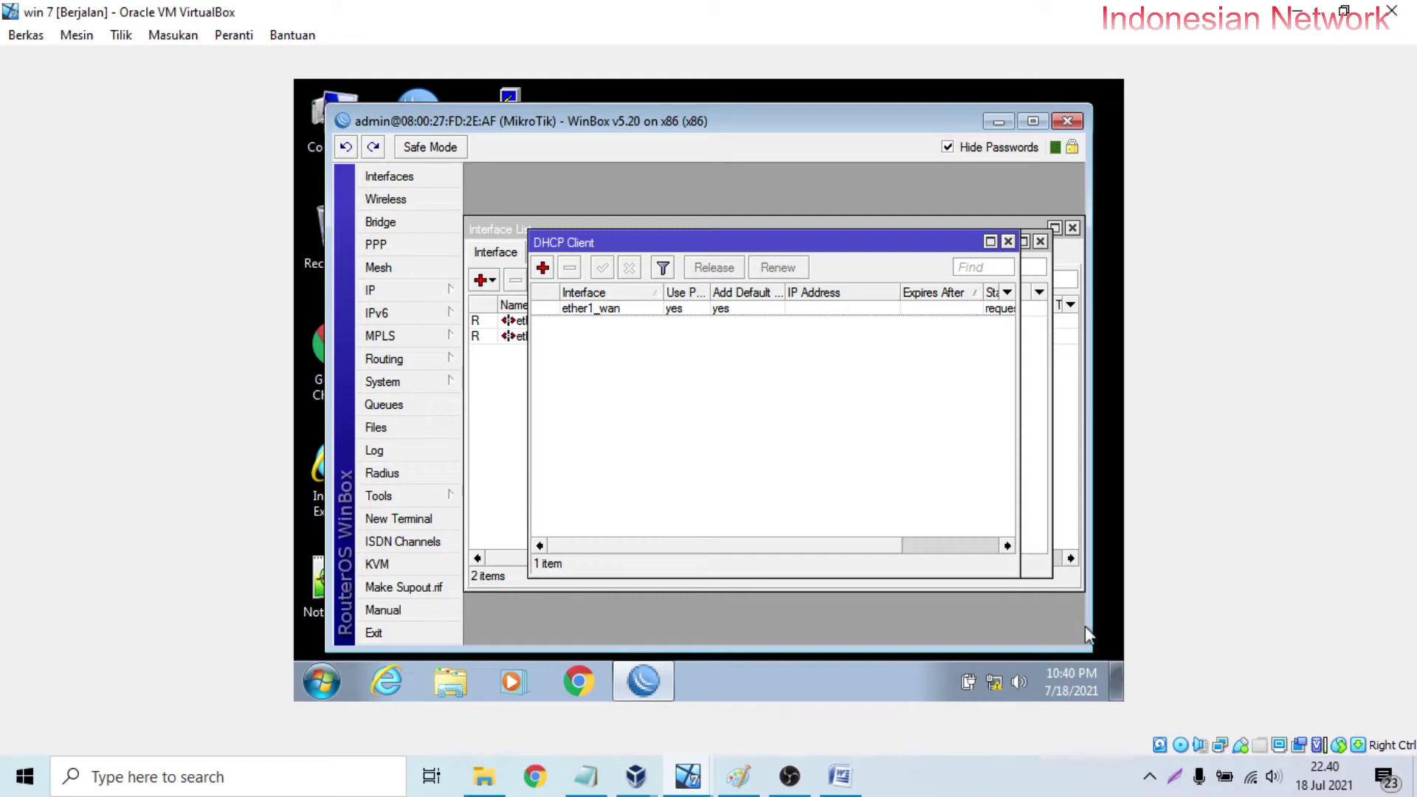
pyautogui.moveTo(900, 292); pyautogui.dragTo(844, 291)
# Release and renew the ether1_wan DHCP lease, and widen the IP Address column to show the full address.
pyautogui.click(740, 313)
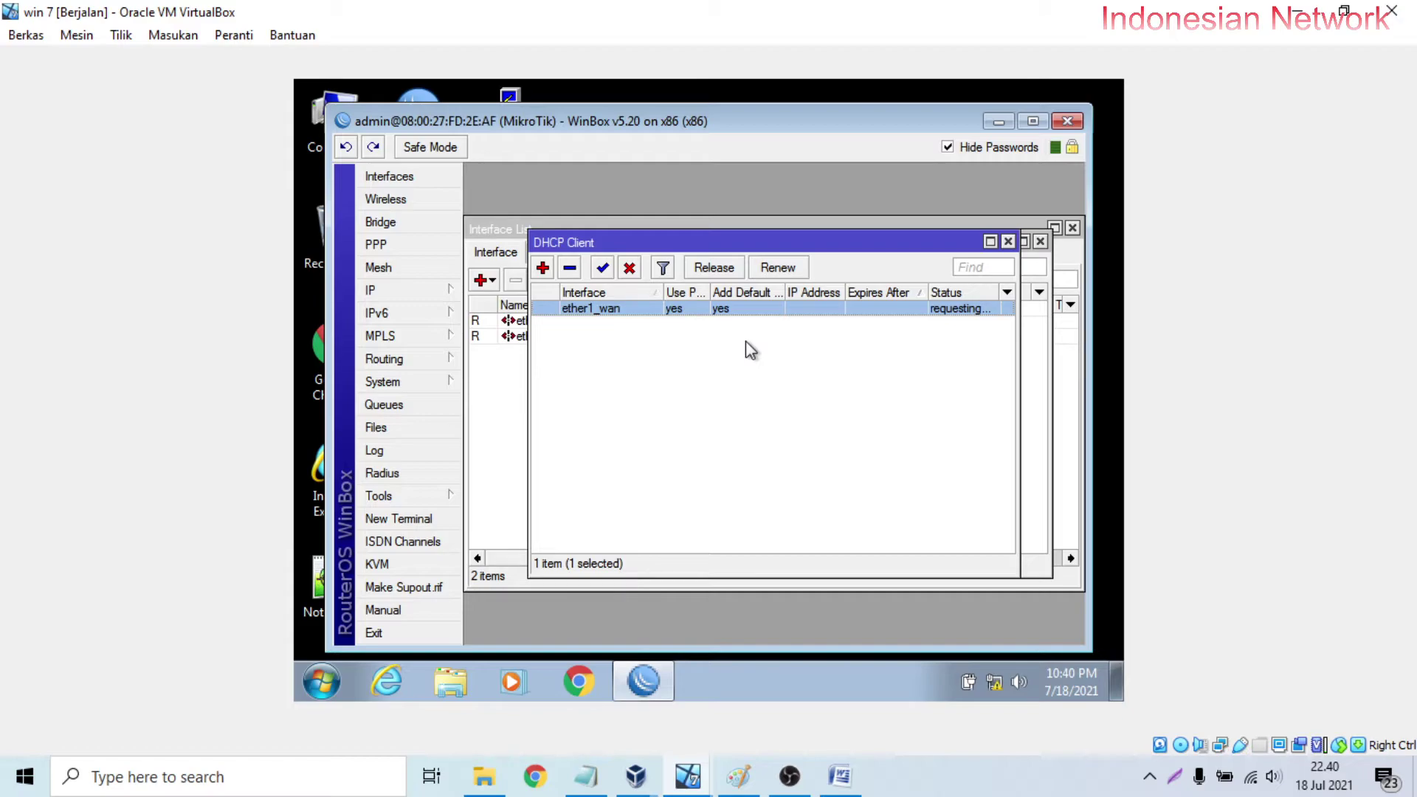
pyautogui.click(713, 268)
pyautogui.click(772, 273)
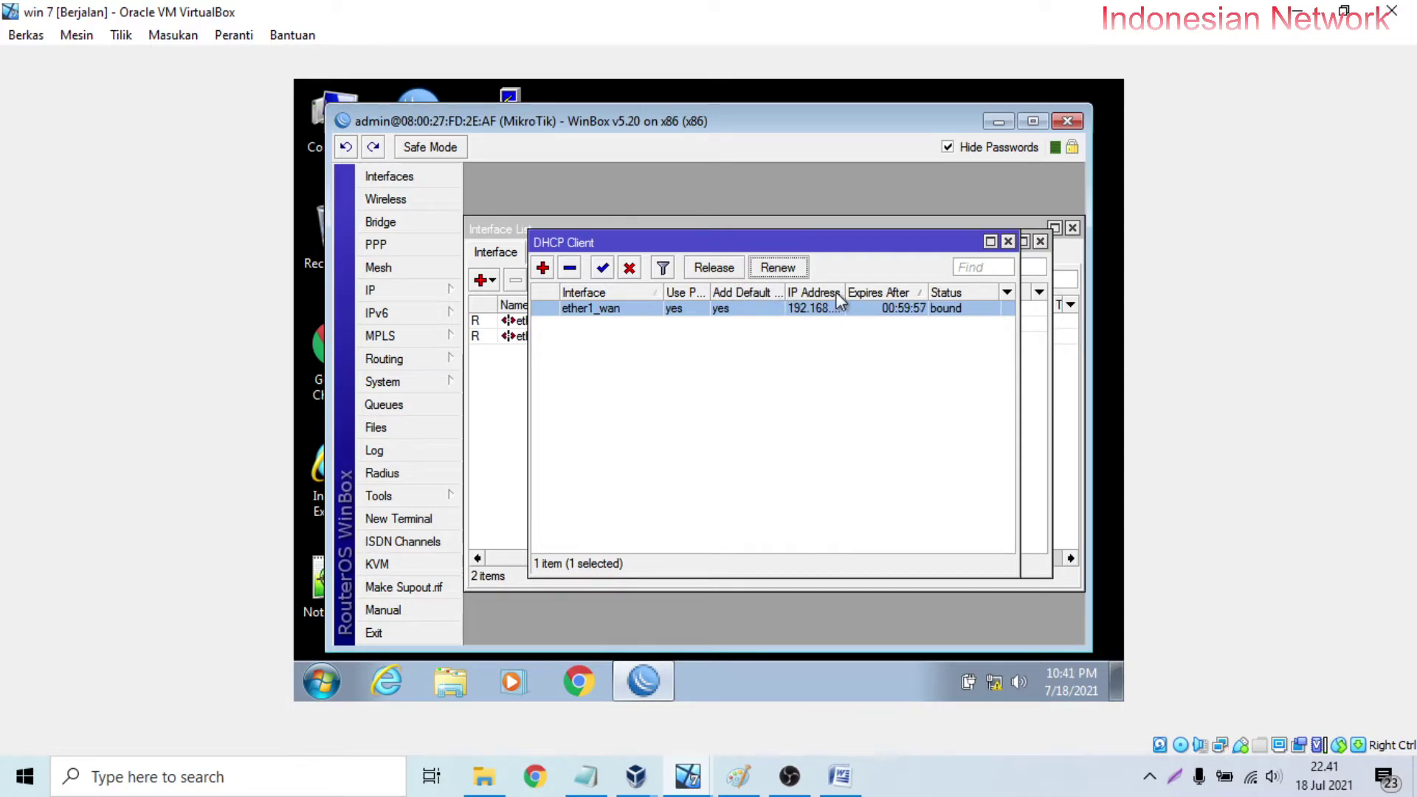
pyautogui.moveTo(839, 293); pyautogui.dragTo(885, 294)
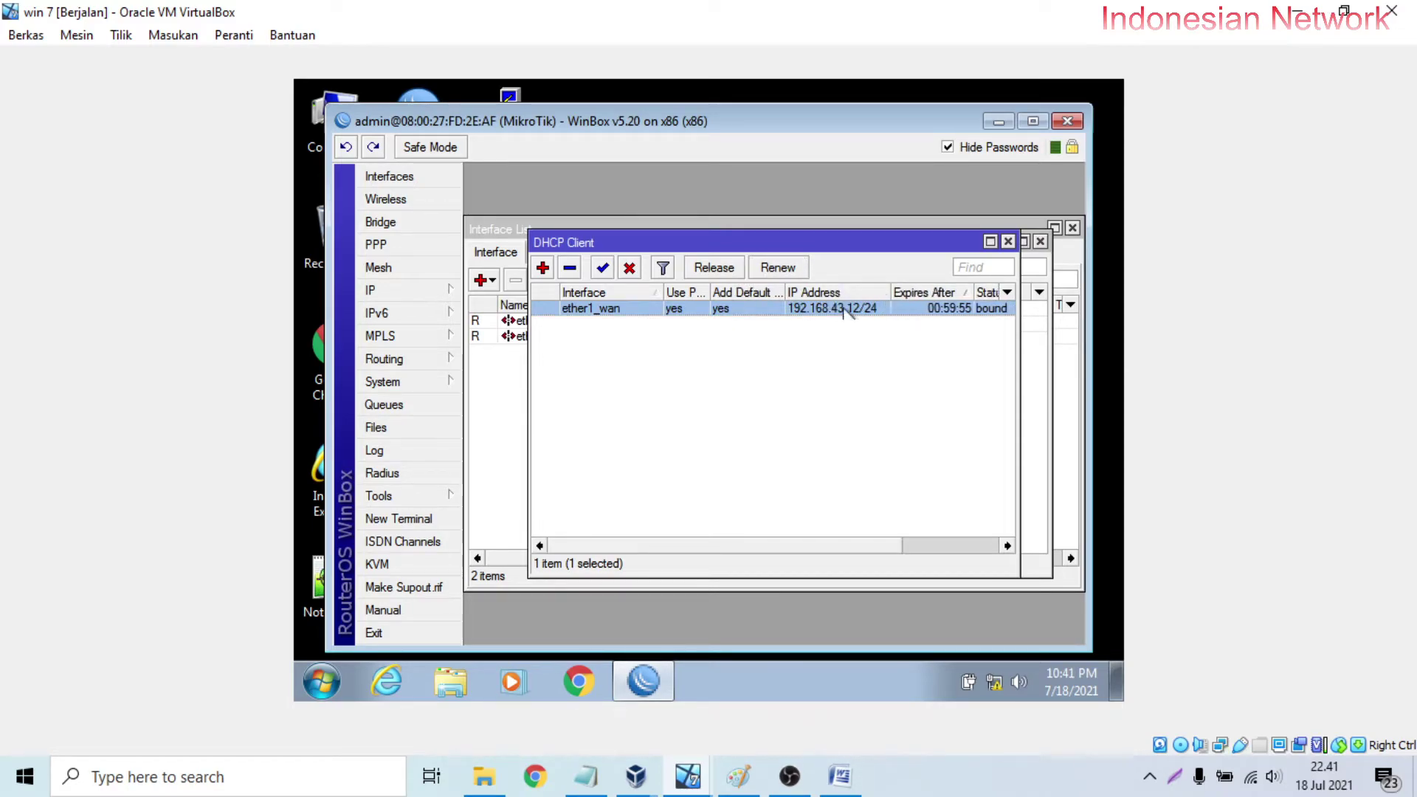
# Ping google.com from a new router terminal and stop the ping after a few replies.
pyautogui.click(415, 519)
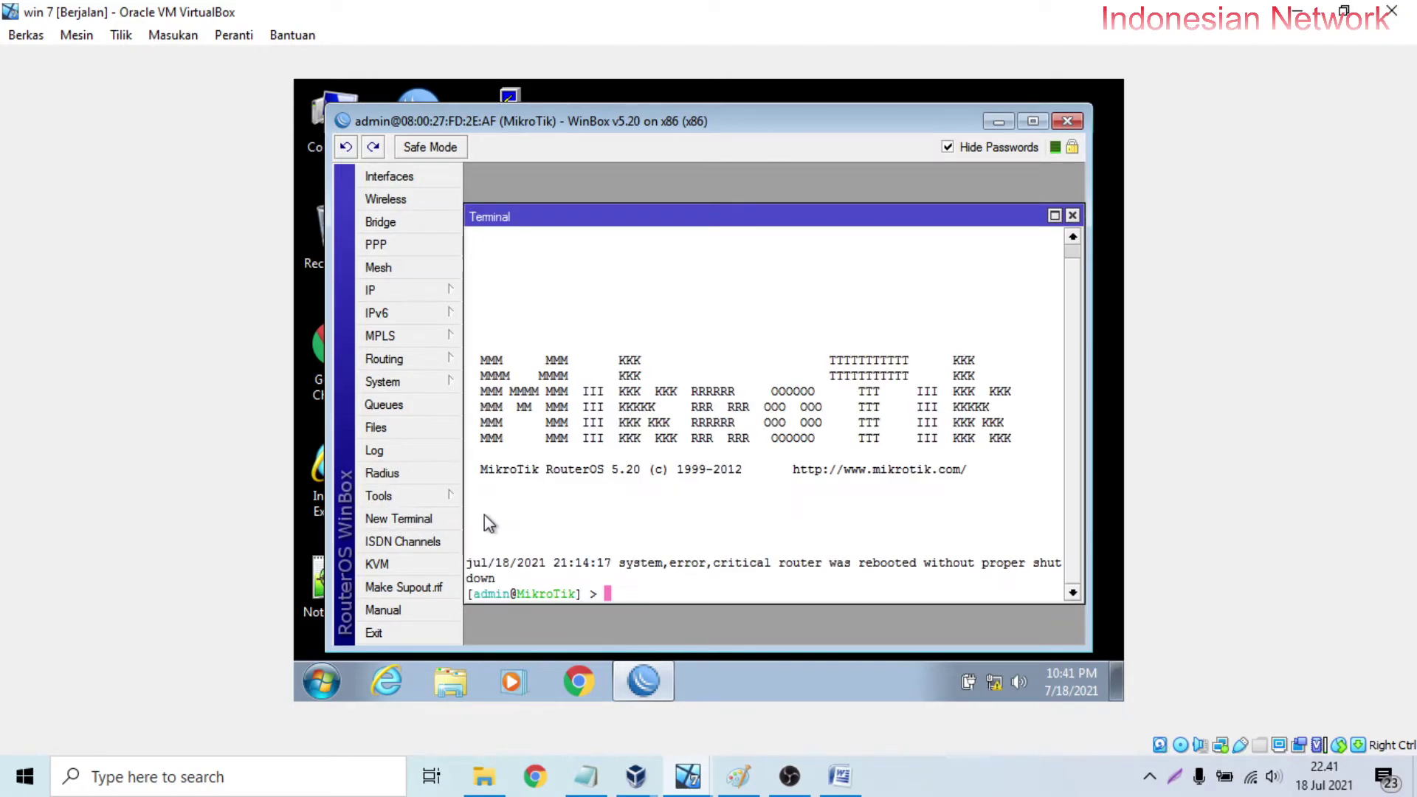
pyautogui.write('ping google.com')
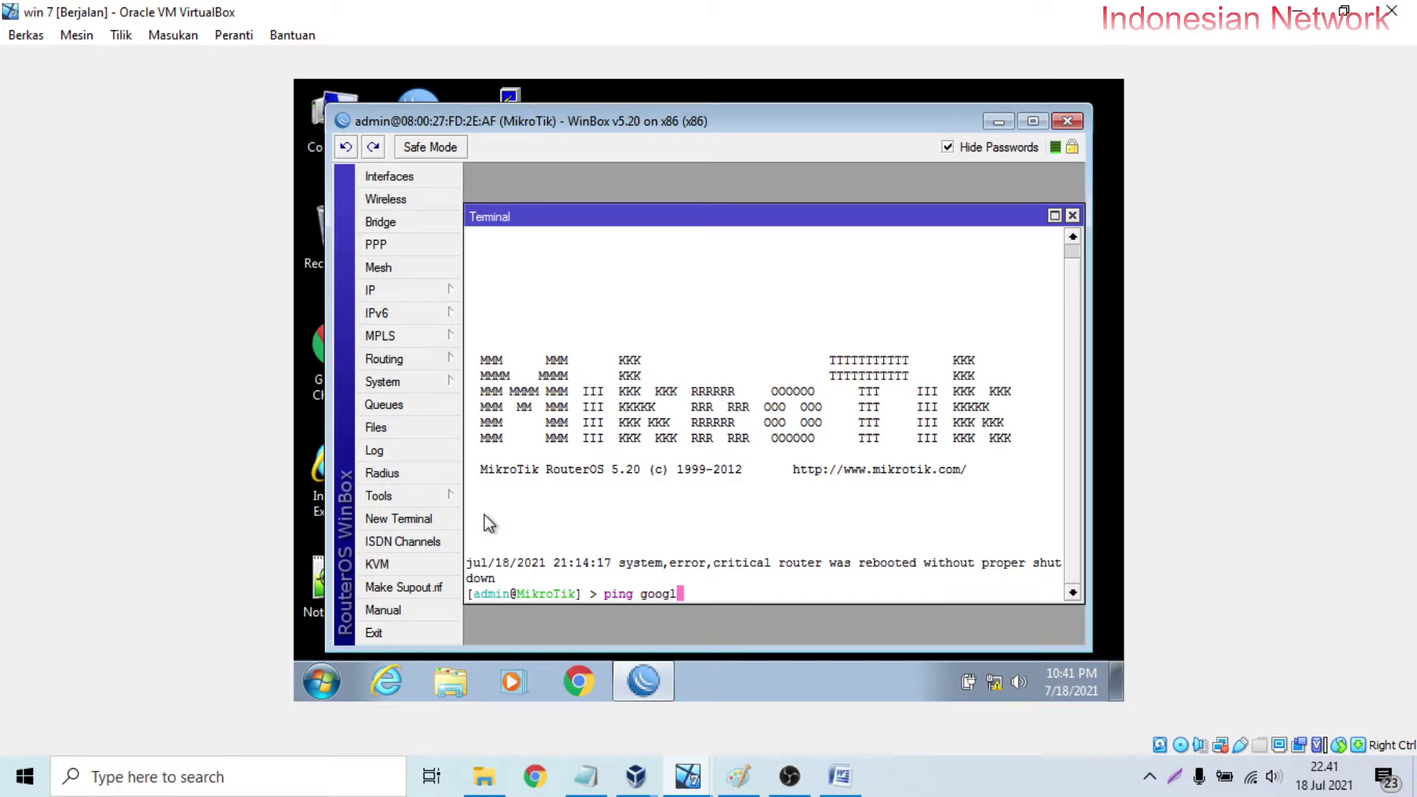
pyautogui.press('Return')
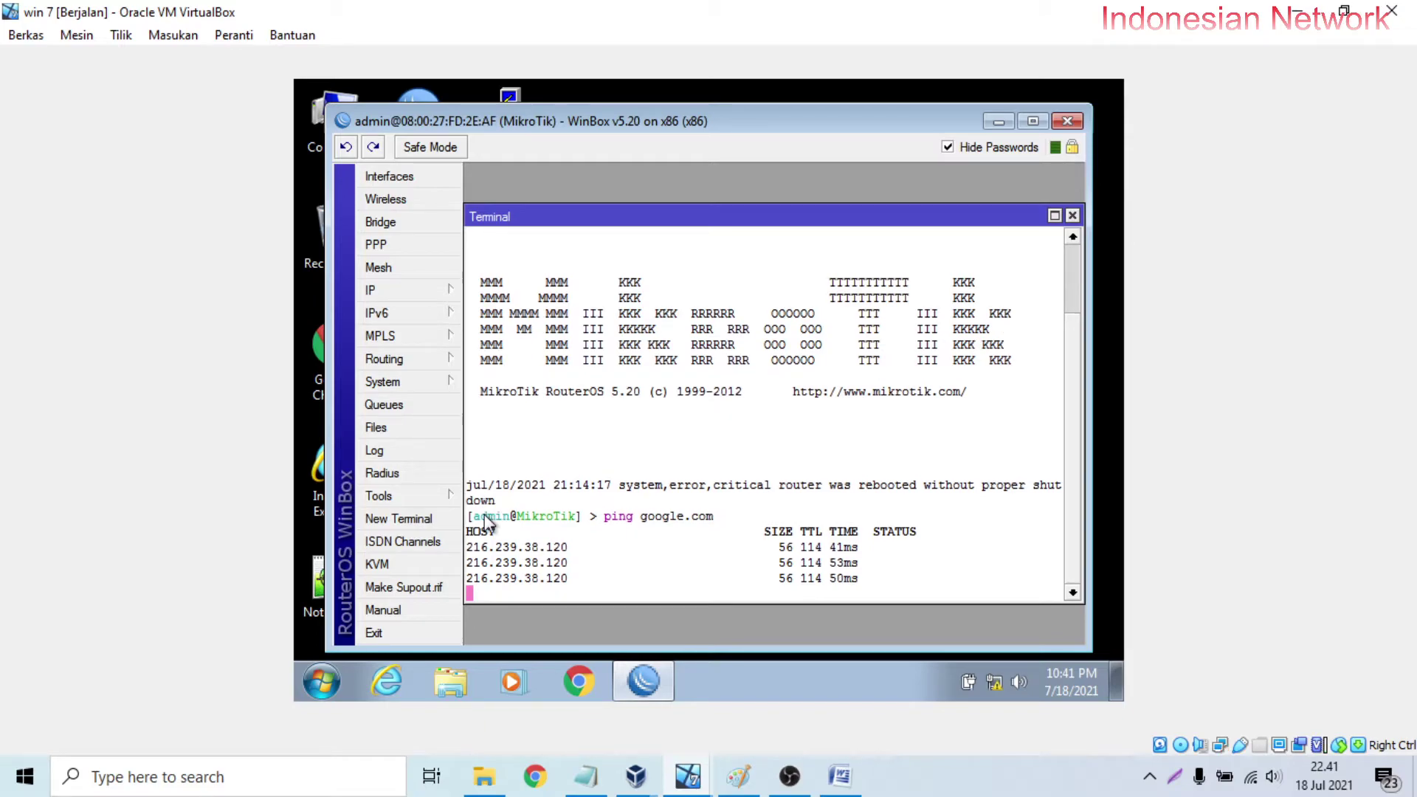
pyautogui.hotkey('ctrl', 'c')
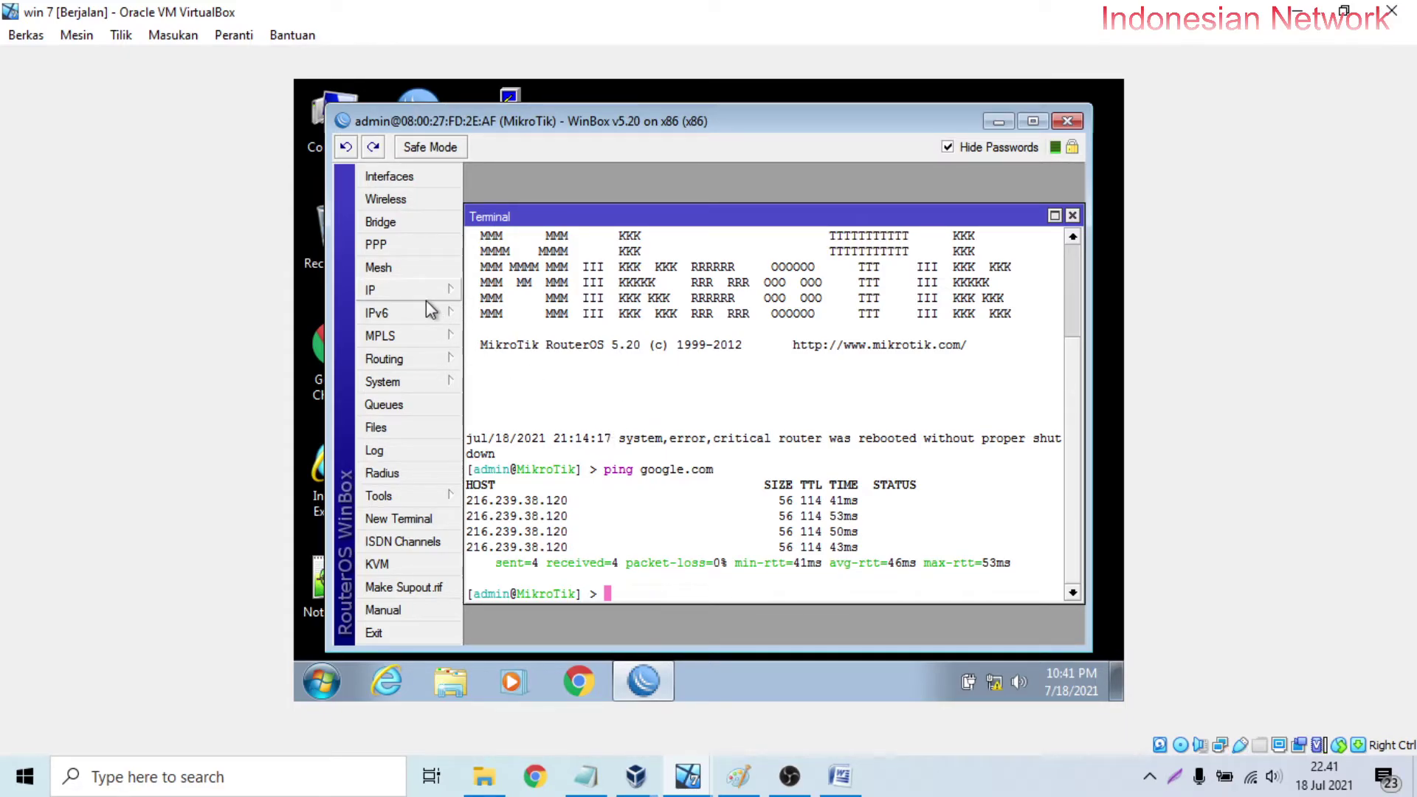
# Open the Windows 7 Local Area Connection properties and check the planned addresses in the Paint topology diagram.
pyautogui.rightClick(997, 683)
pyautogui.click(995, 671)
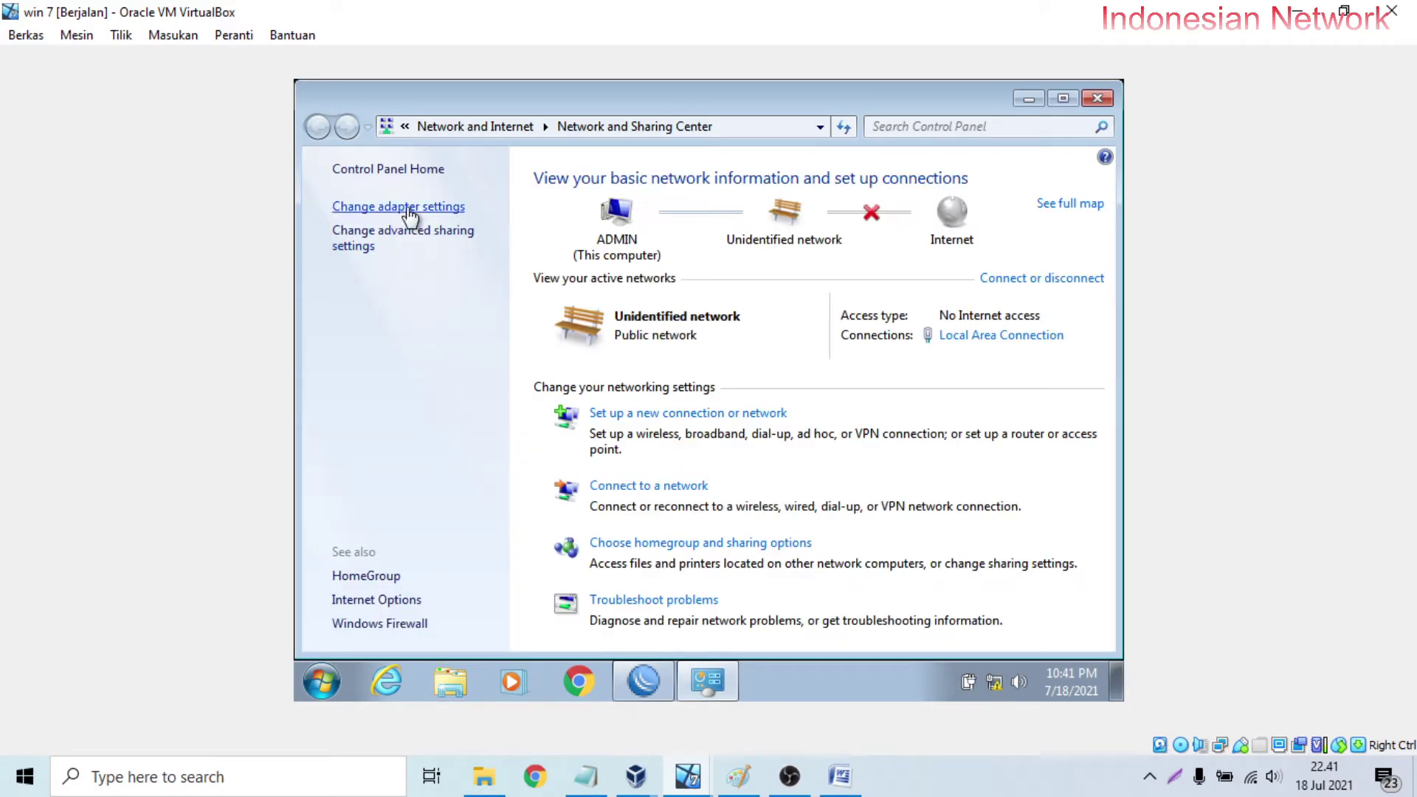
pyautogui.click(413, 209)
pyautogui.rightClick(419, 211)
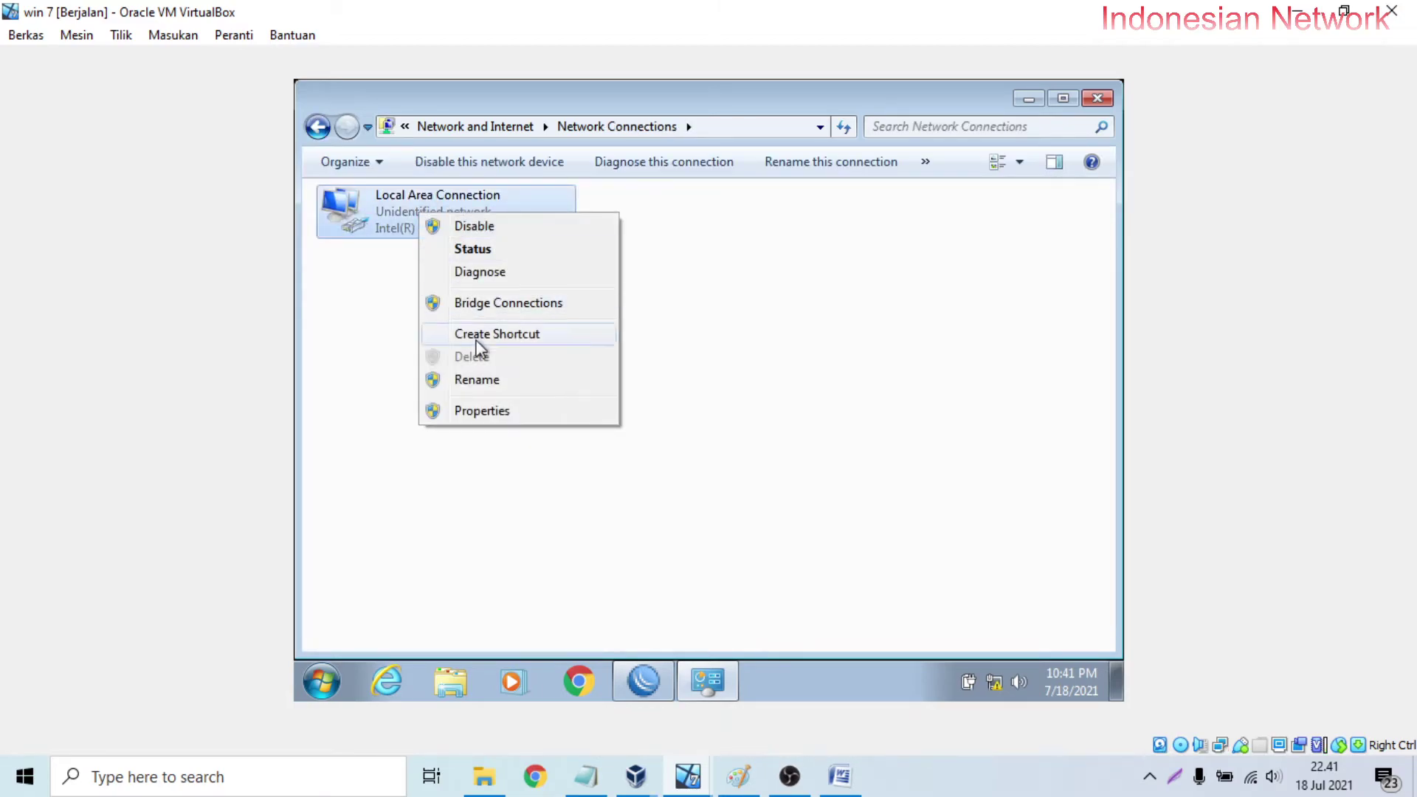
pyautogui.click(489, 413)
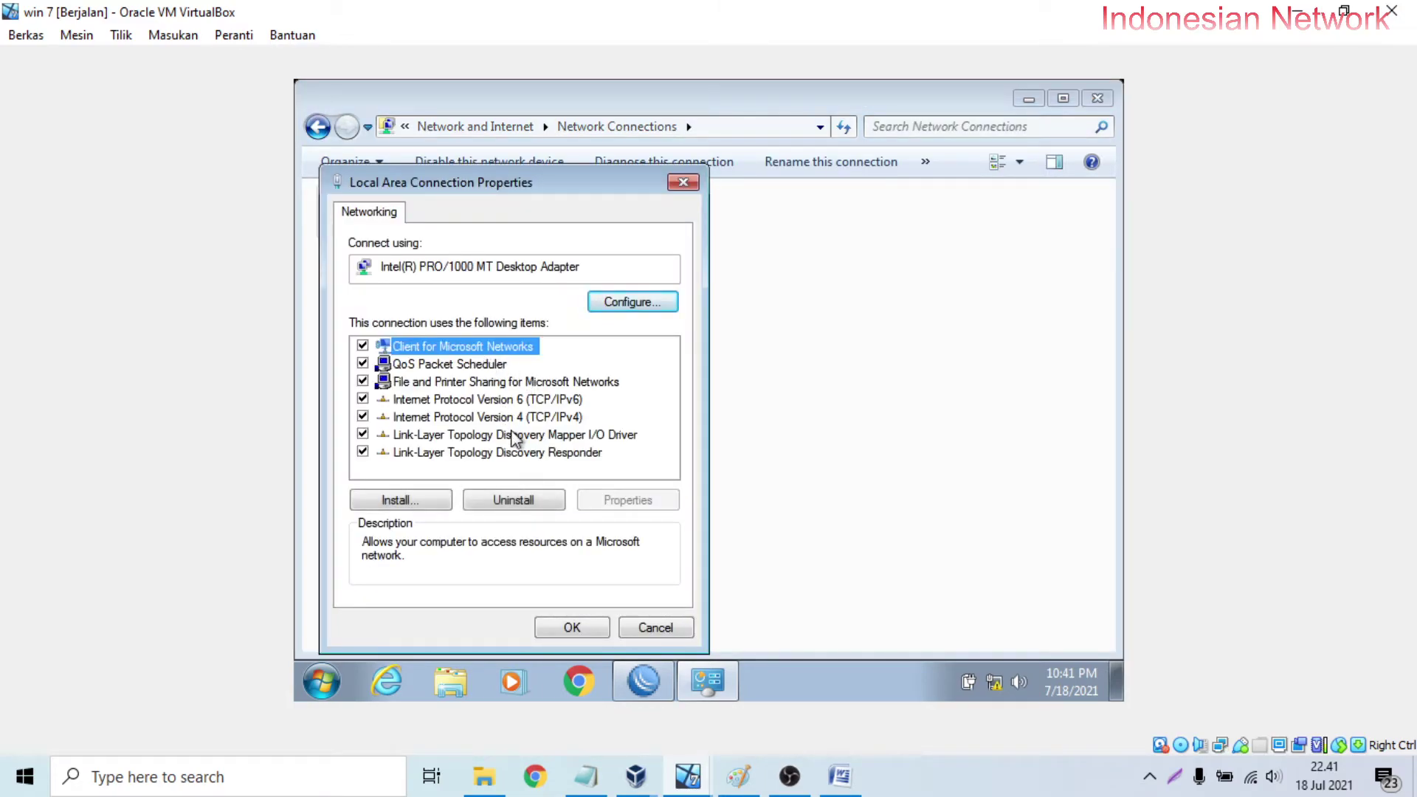
pyautogui.click(738, 777)
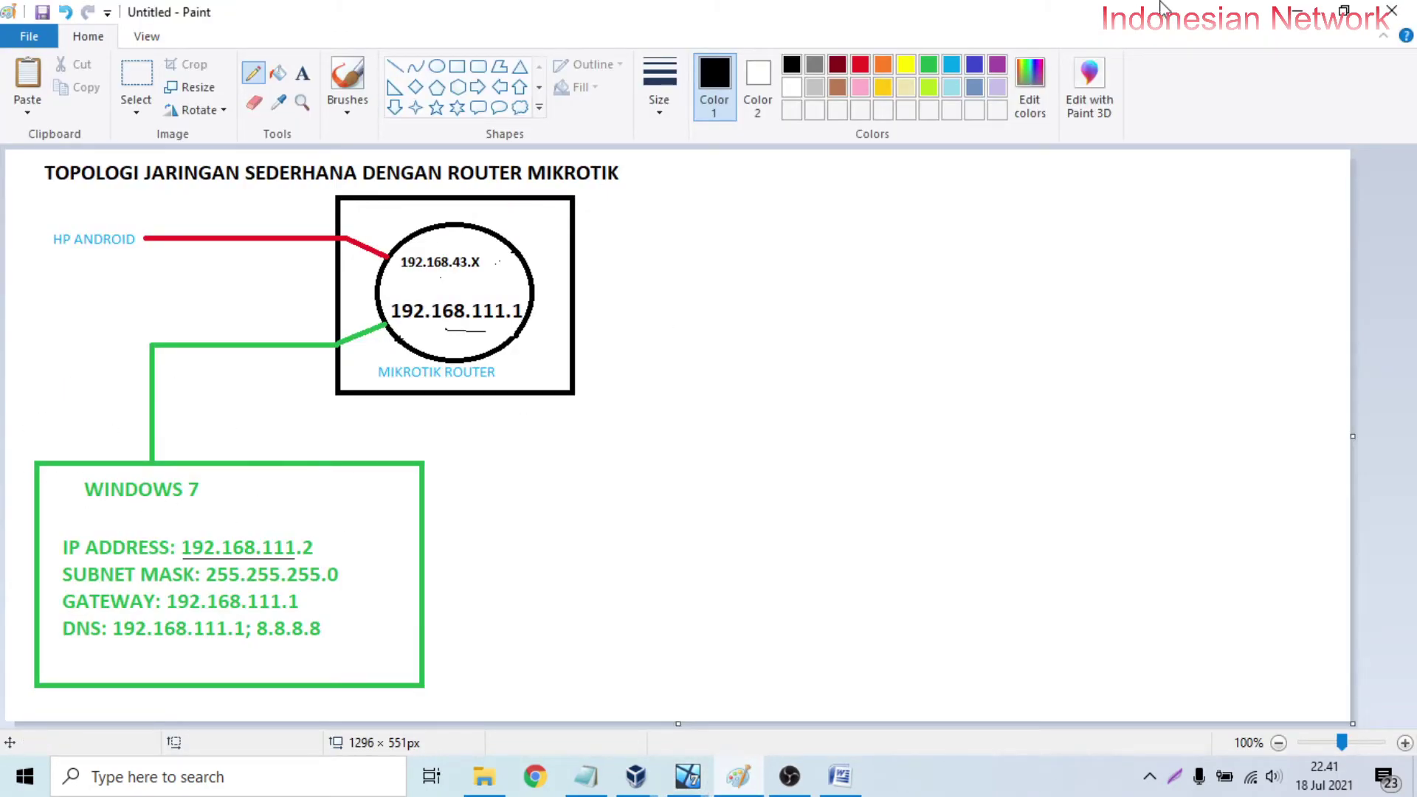
pyautogui.click(1296, 12)
# Assign the Windows 7 connection a static IPv4 address of 192.168.111.2, subnet mask 255.255.255.0 and default gateway 192.168.111.1.
pyautogui.doubleClick(461, 432)
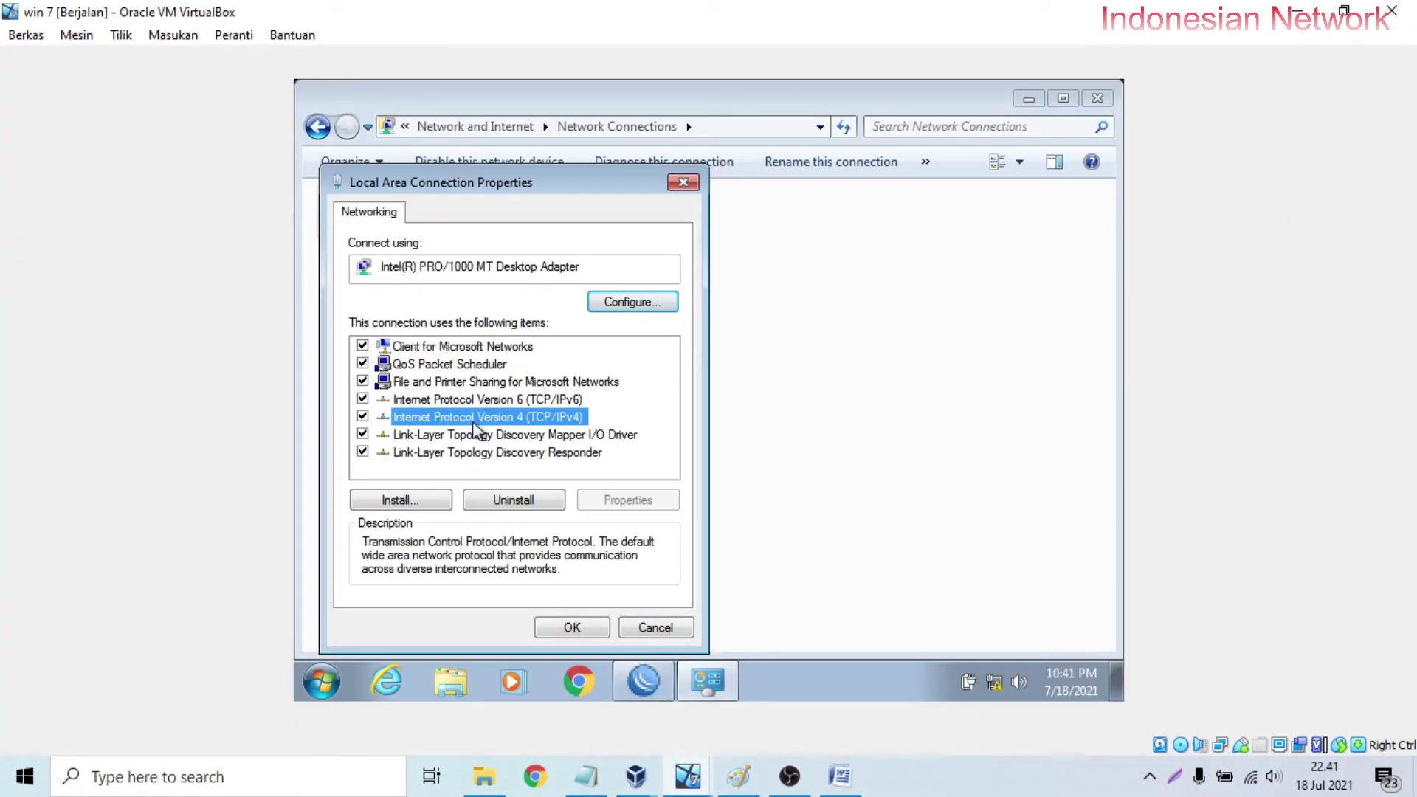
pyautogui.click(550, 344)
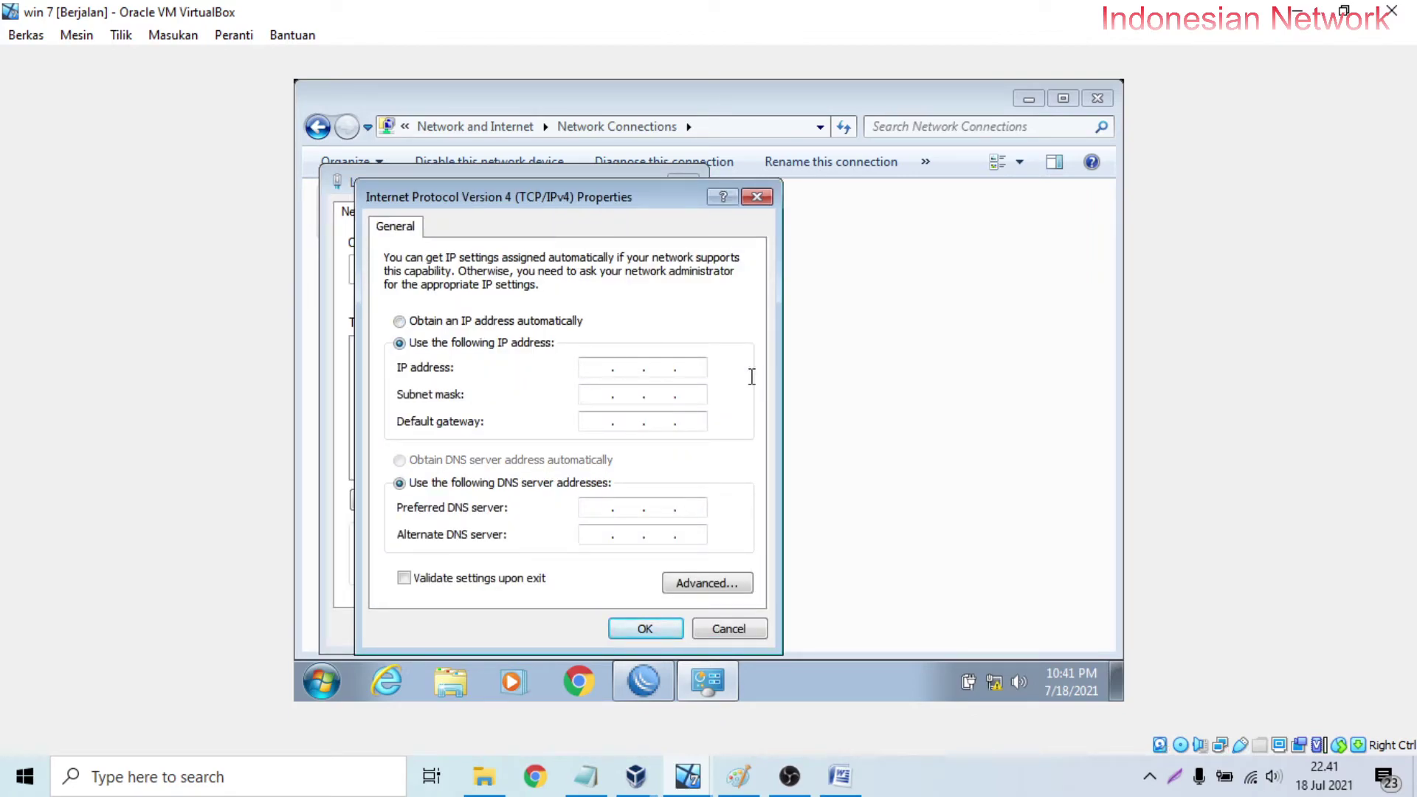
pyautogui.click(599, 366)
pyautogui.write('192 . 168 . 111 . 1')
pyautogui.click(649, 393)
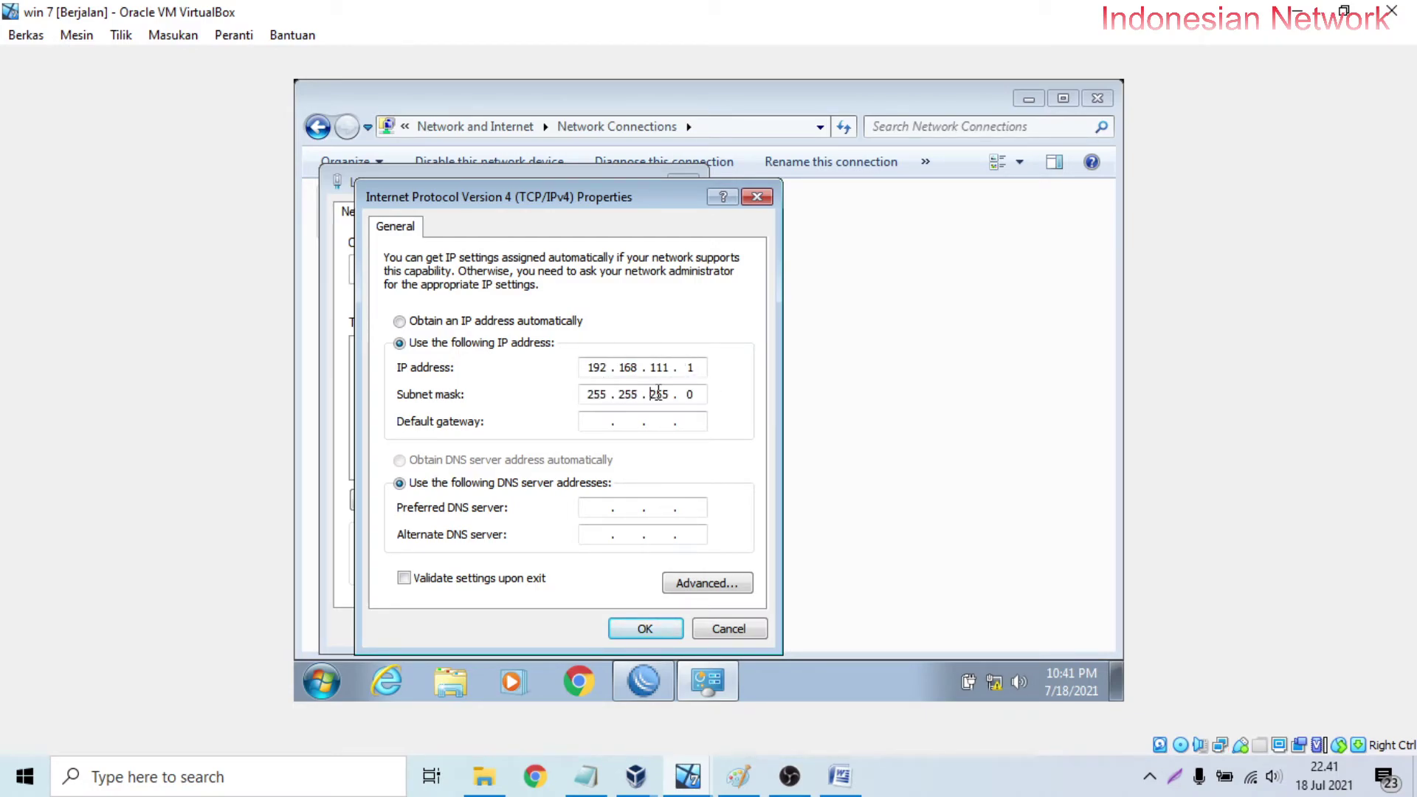
pyautogui.click(614, 428)
pyautogui.write('192 . 168 . 111 . 1')
pyautogui.doubleClick(692, 367)
pyautogui.write('2')
# Set the preferred DNS server to 192.168.111.1 and the alternate to 8.8.8.8, and save the connection's settings.
pyautogui.click(584, 505)
pyautogui.write('192')
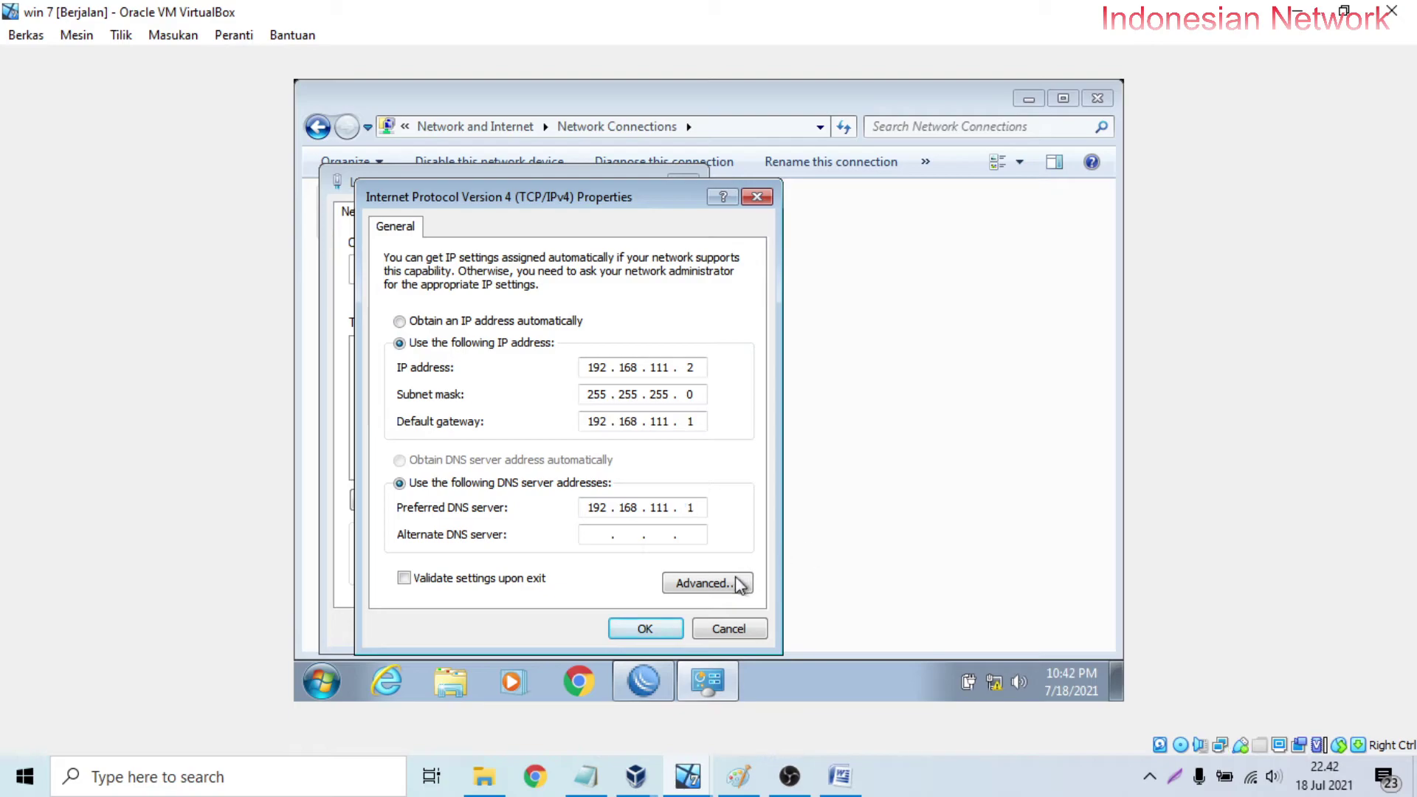
pyautogui.click(594, 535)
pyautogui.write('8 . 8 . 8 . 8')
pyautogui.click(674, 627)
pyautogui.click(597, 628)
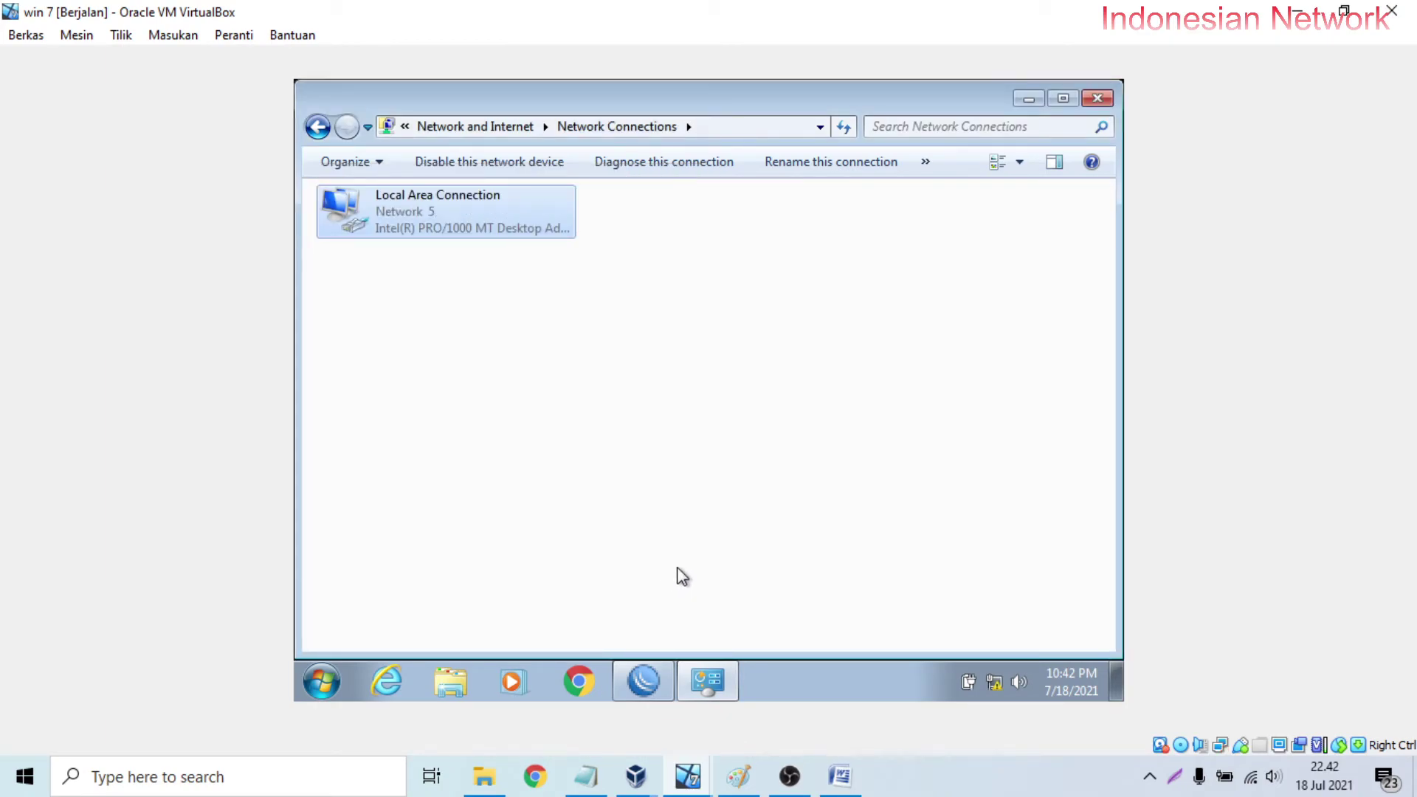
# Ping the router at 192.168.111.1 from a Windows 7 command prompt and stop the ping.
pyautogui.press('super+r')
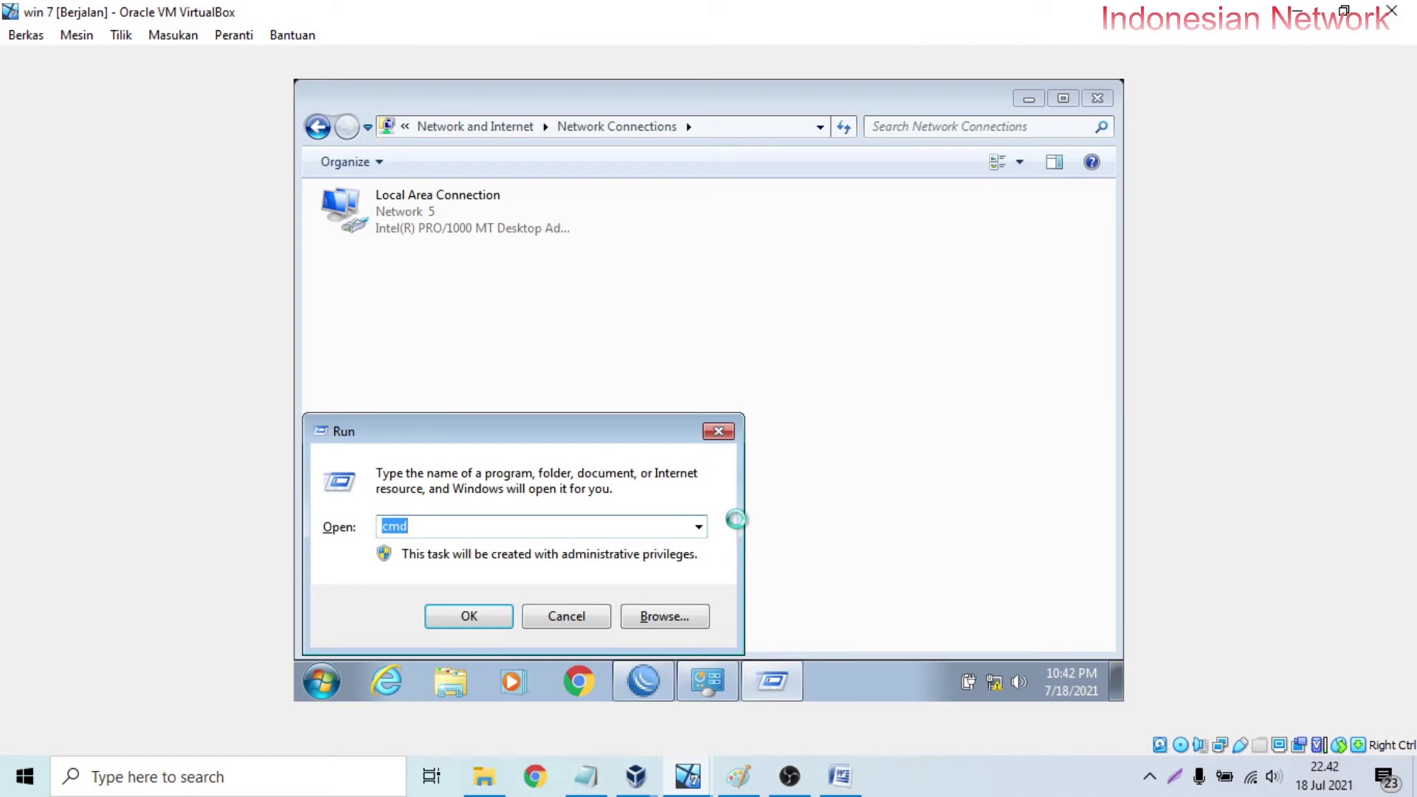
pyautogui.press('Return')
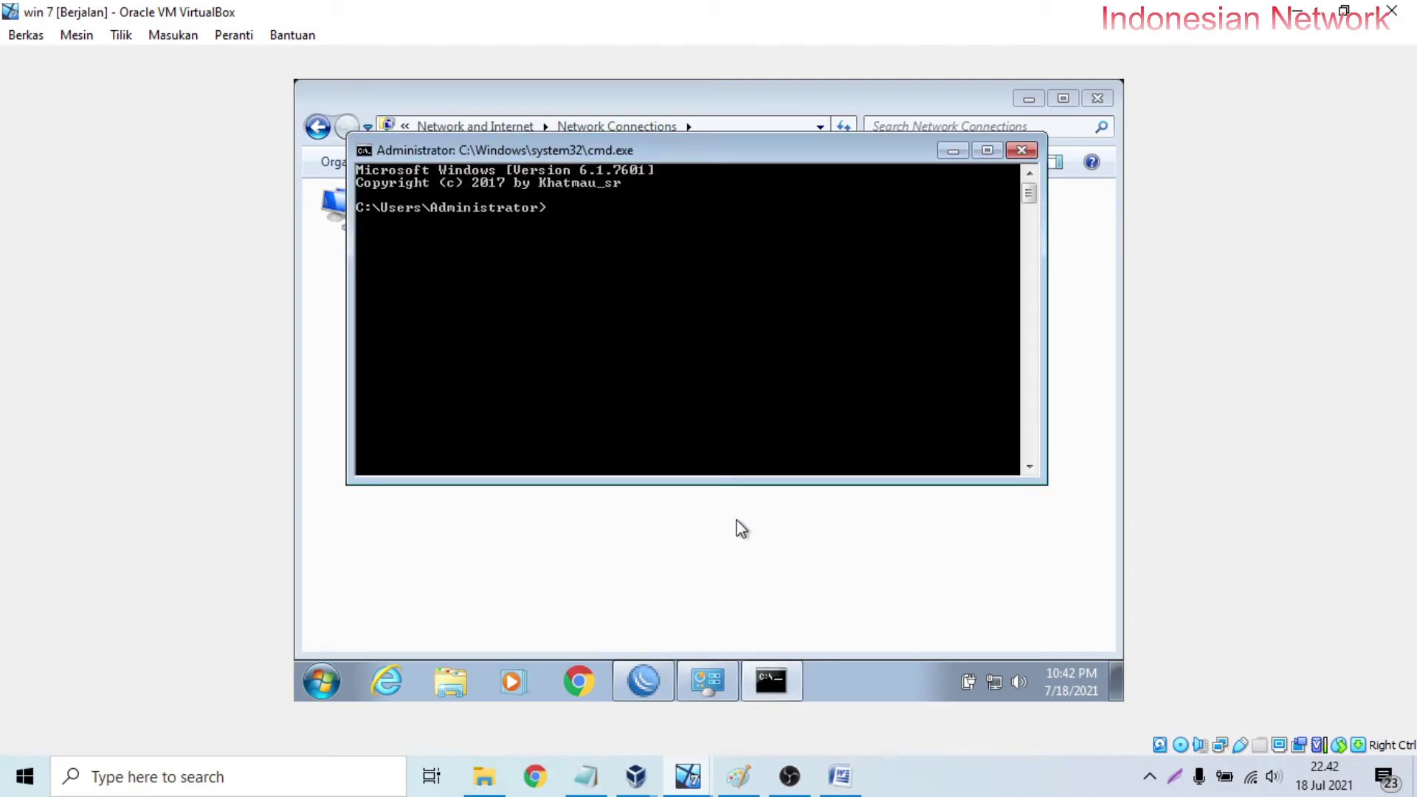
pyautogui.write('ping 192.168.111.1')
pyautogui.press('Return')
pyautogui.hotkey('ctrl', 'c')
# Ping google.com from the Windows 7 command prompt.
pyautogui.write('ping googl')
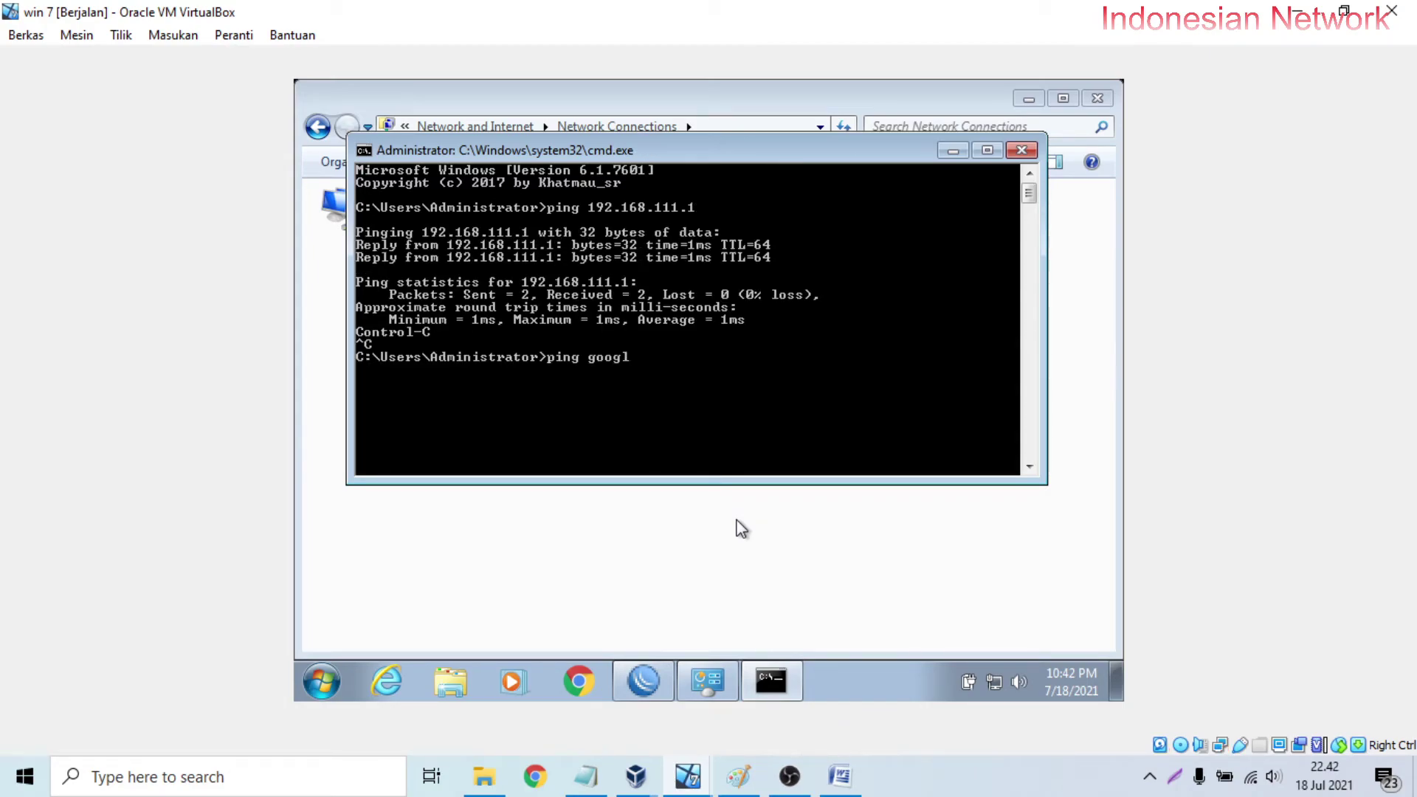
pyautogui.write('e.com')
pyautogui.press('Return')
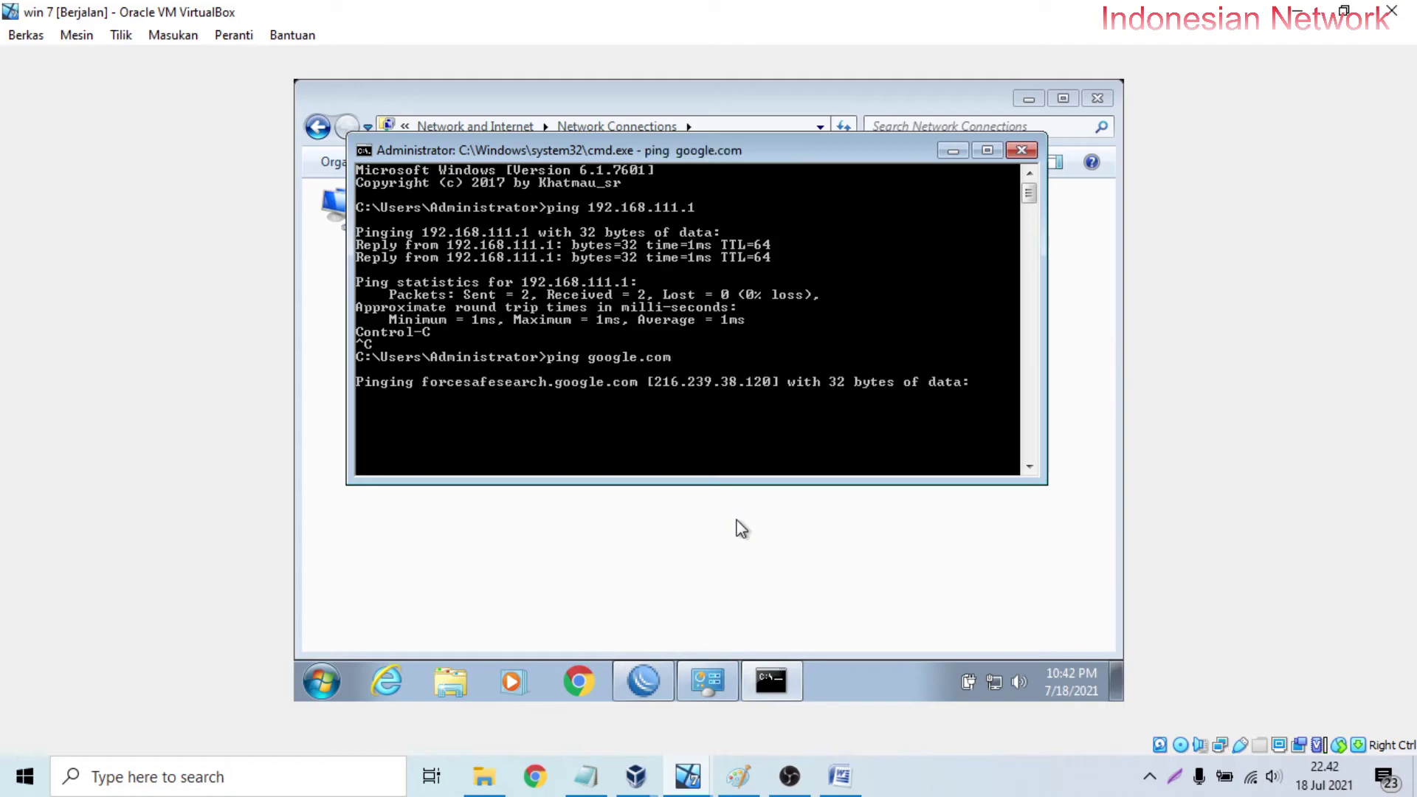
pyautogui.scroll(1, 626, 405)
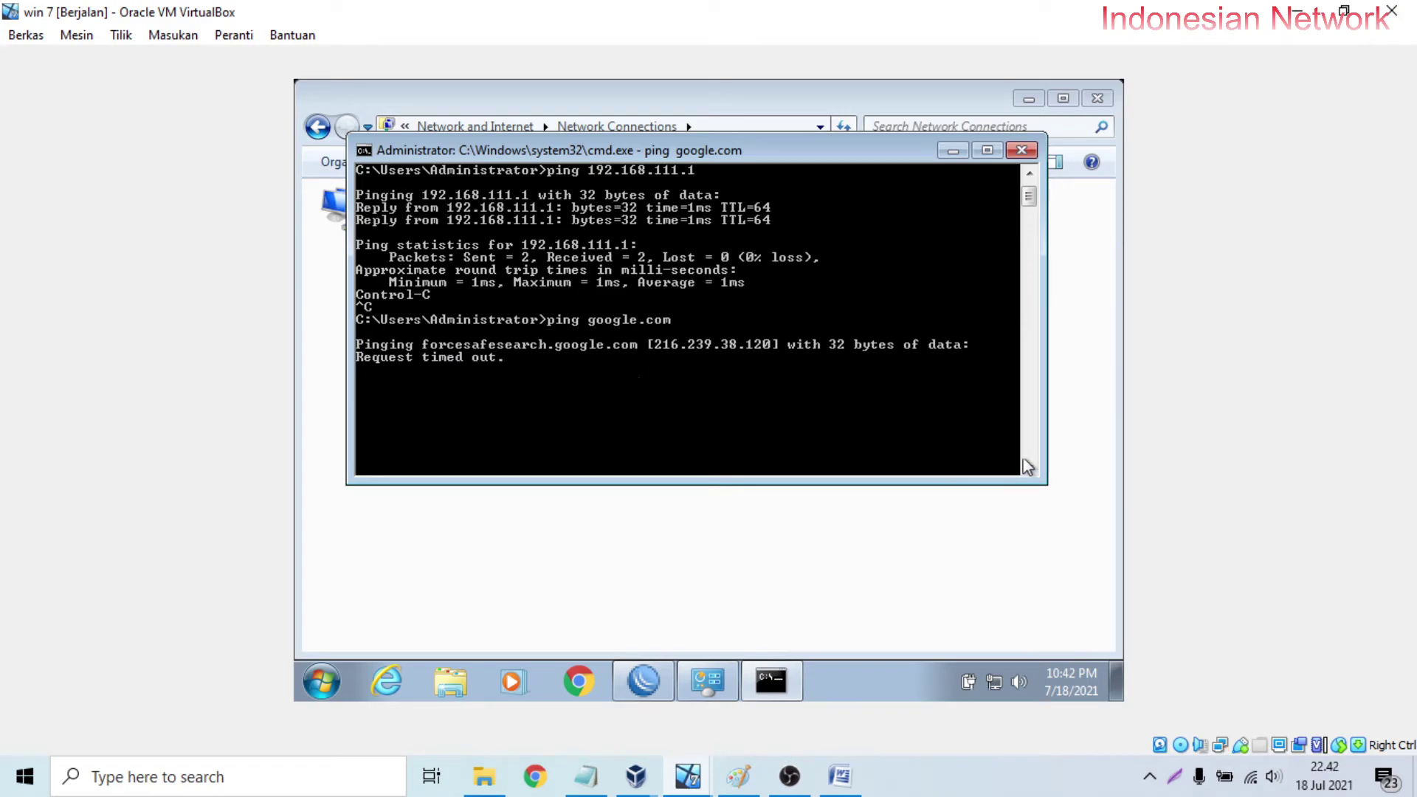
pyautogui.moveTo(1041, 441); pyautogui.dragTo(1070, 499)
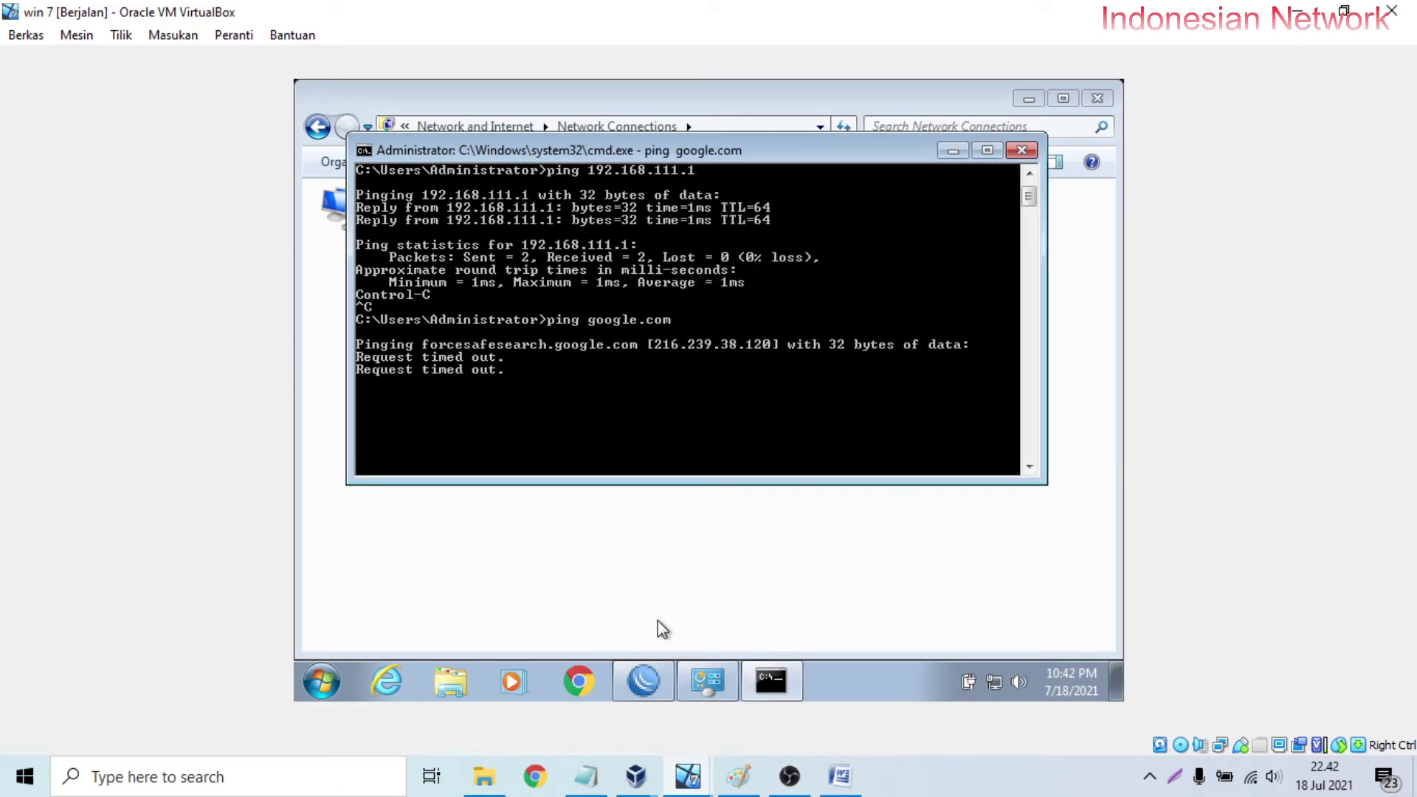
# Switch to WinBox and add a firewall NAT rule with the srcnat chain and the masquerade action.
pyautogui.click(650, 685)
pyautogui.click(418, 292)
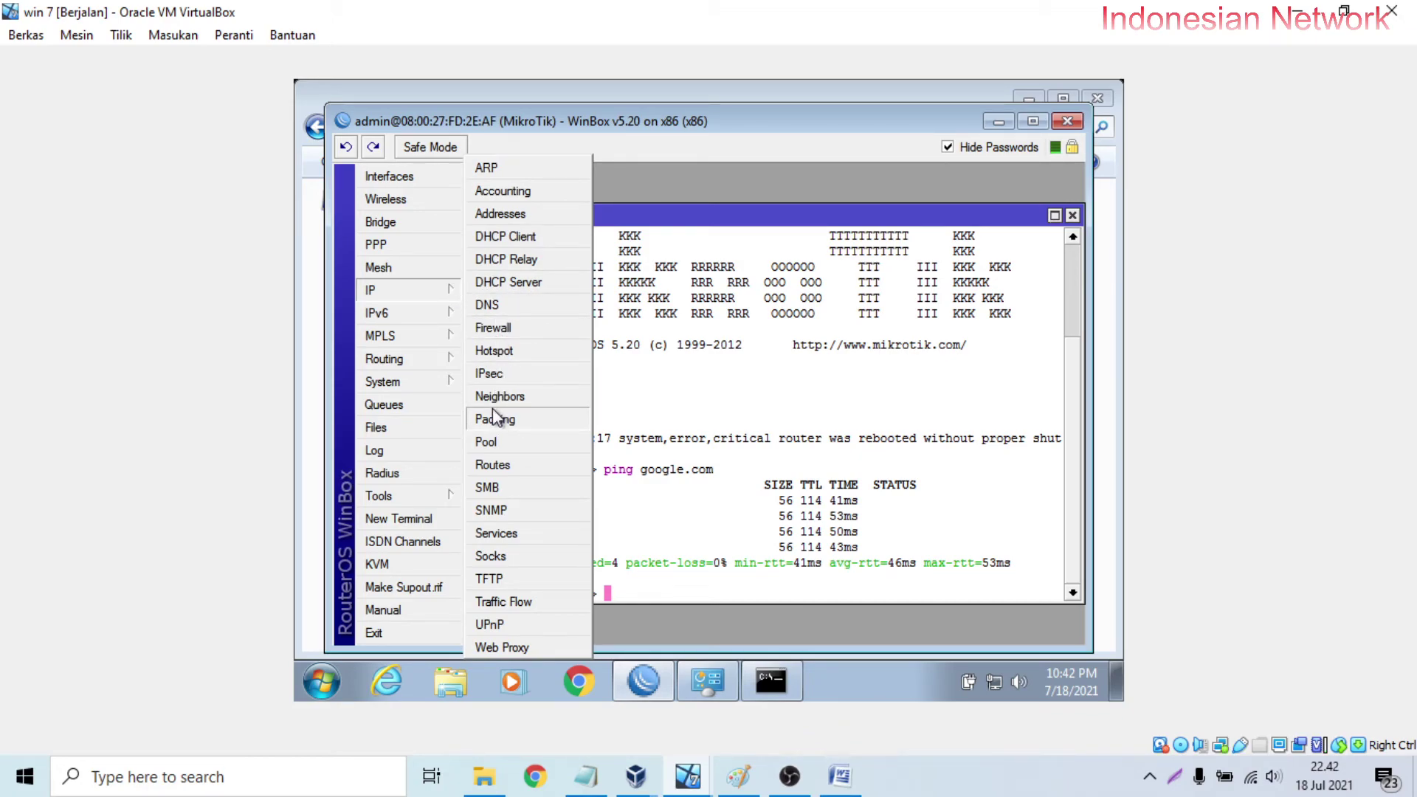
pyautogui.click(509, 330)
pyautogui.click(551, 245)
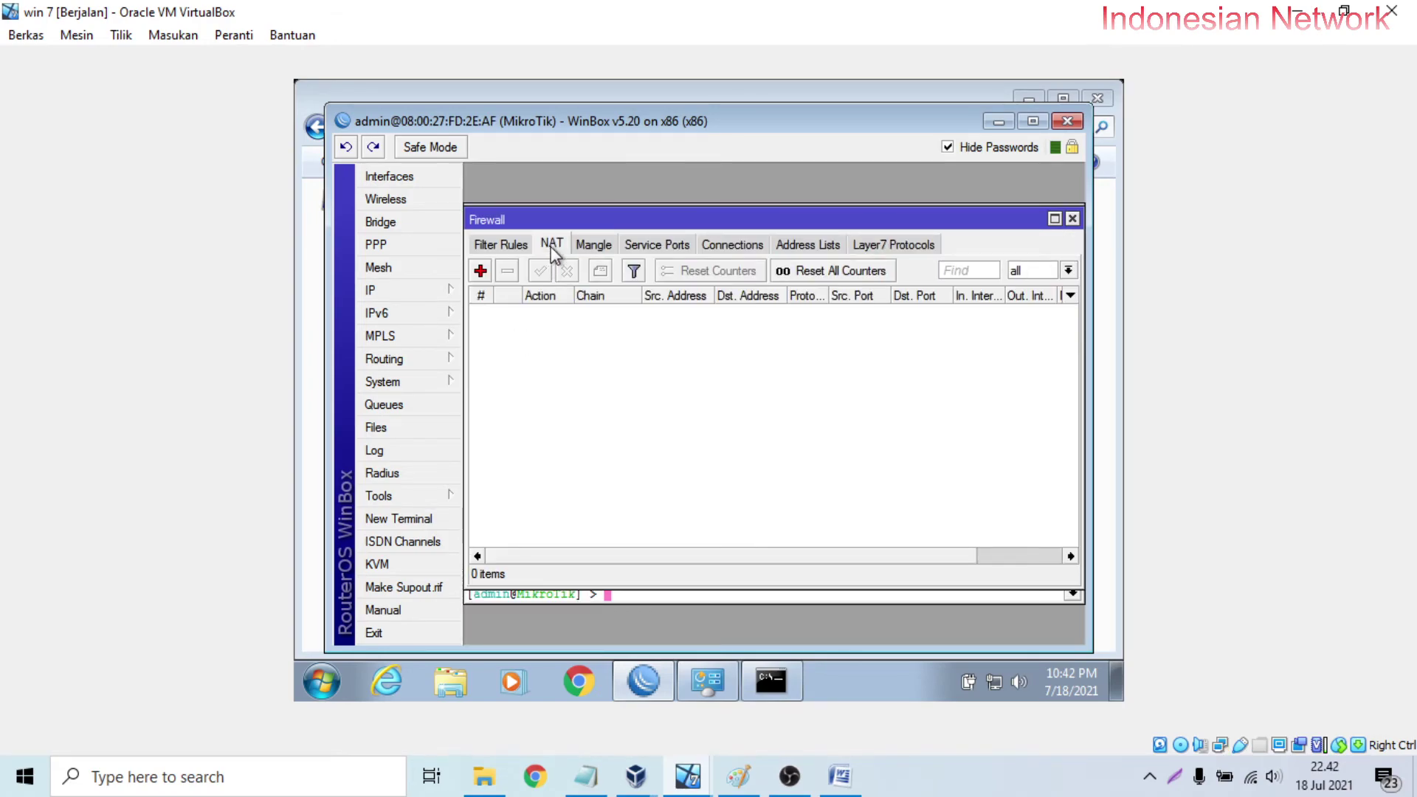
pyautogui.click(483, 273)
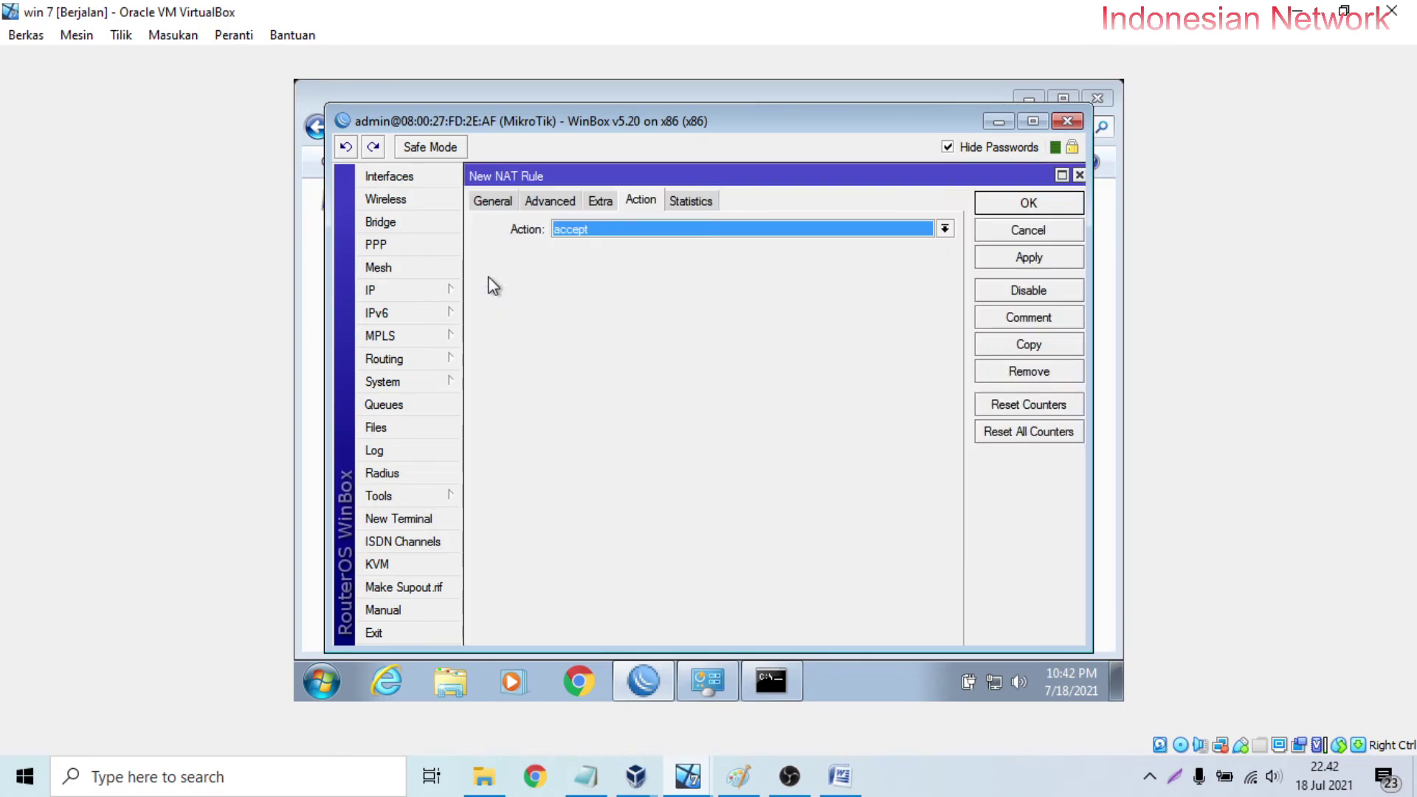
pyautogui.click(627, 230)
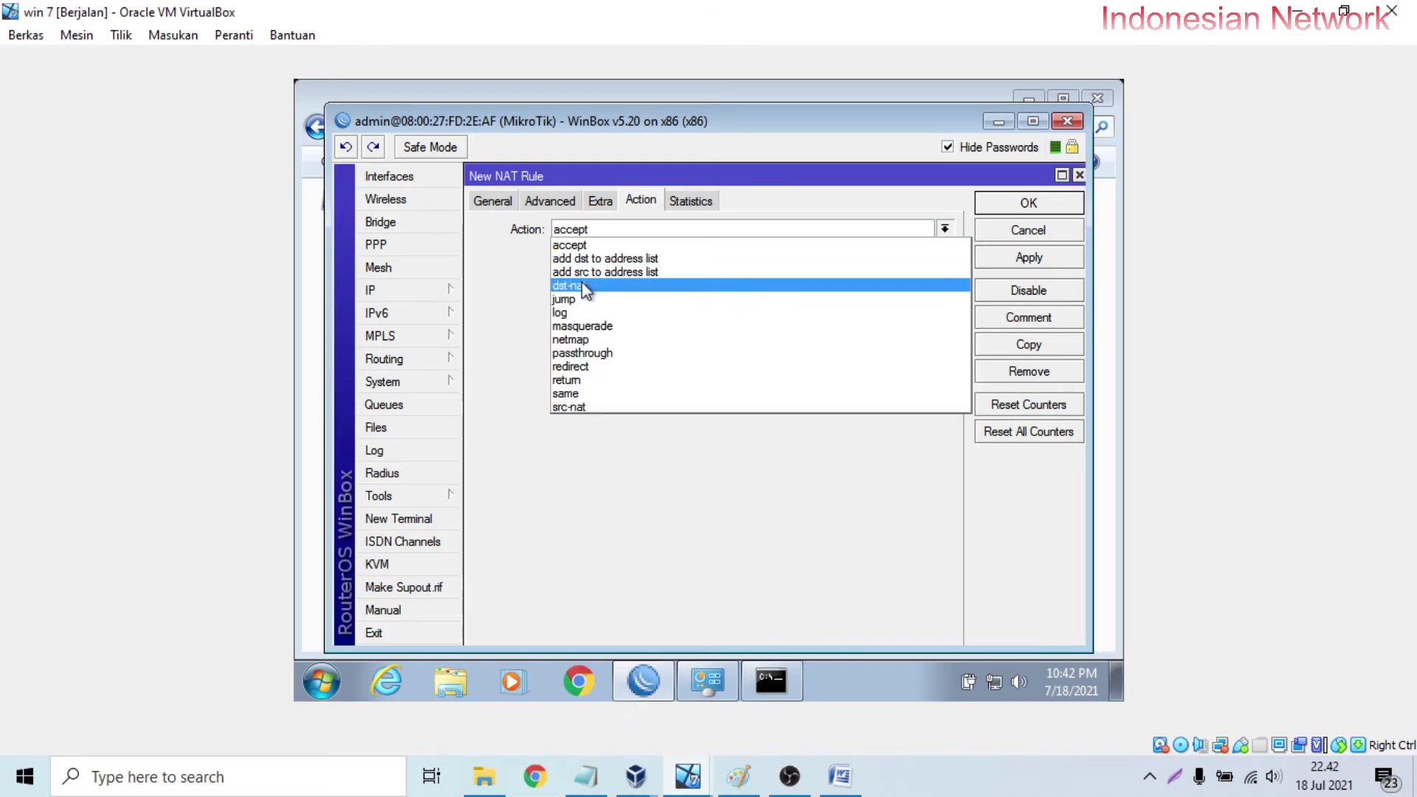
pyautogui.click(587, 326)
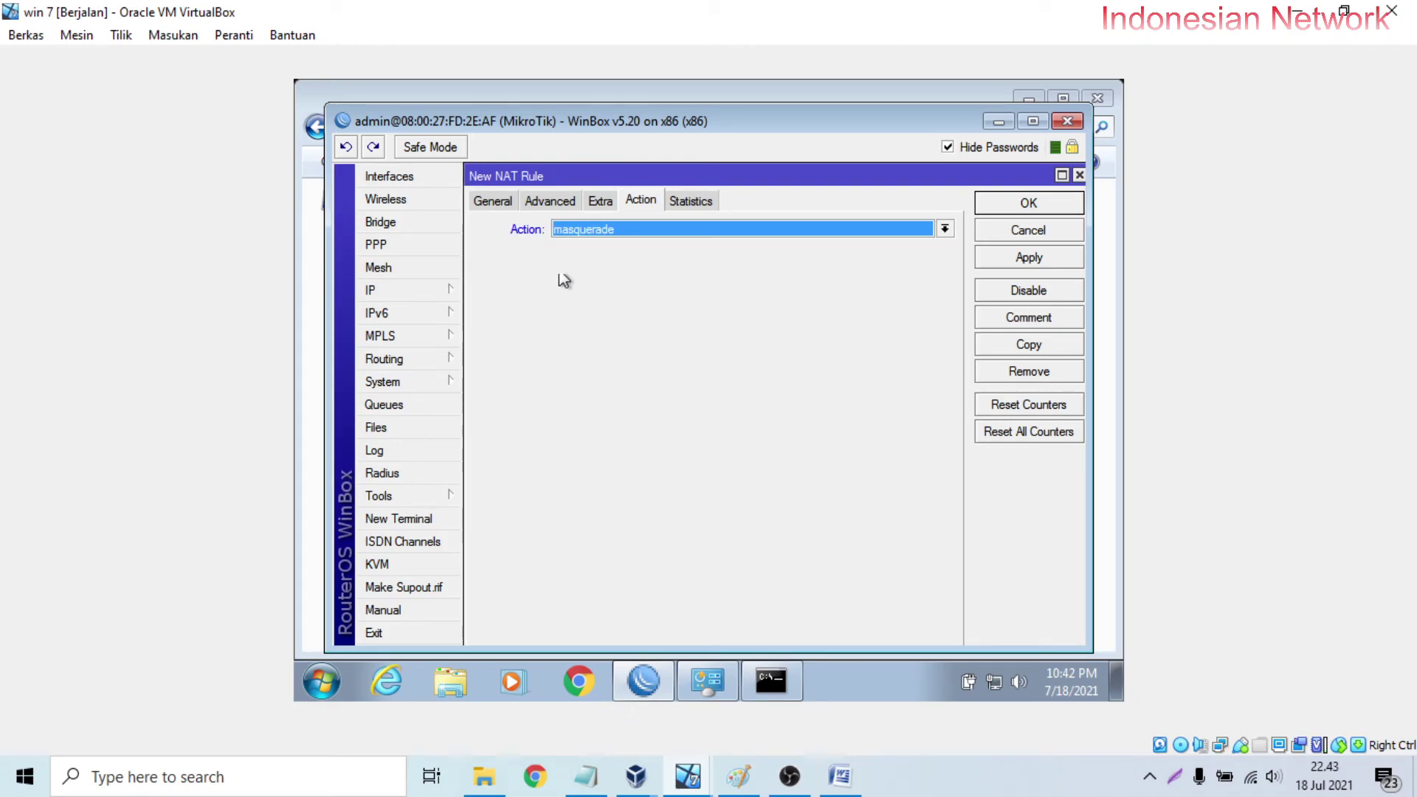
pyautogui.click(494, 208)
pyautogui.moveTo(624, 229); pyautogui.dragTo(559, 229)
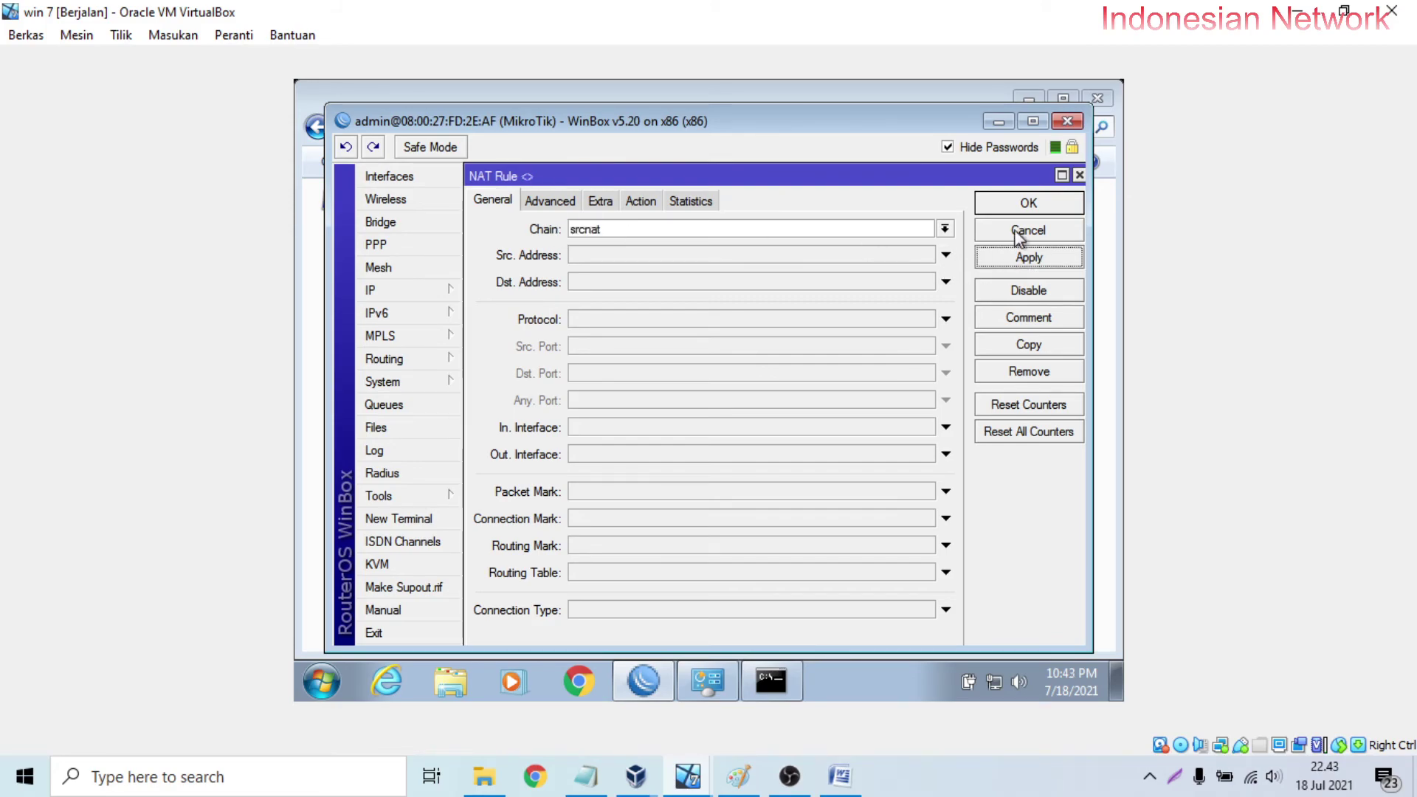
pyautogui.click(1028, 205)
# Return to the Windows 7 command prompt and repeat the google.com ping.
pyautogui.click(796, 685)
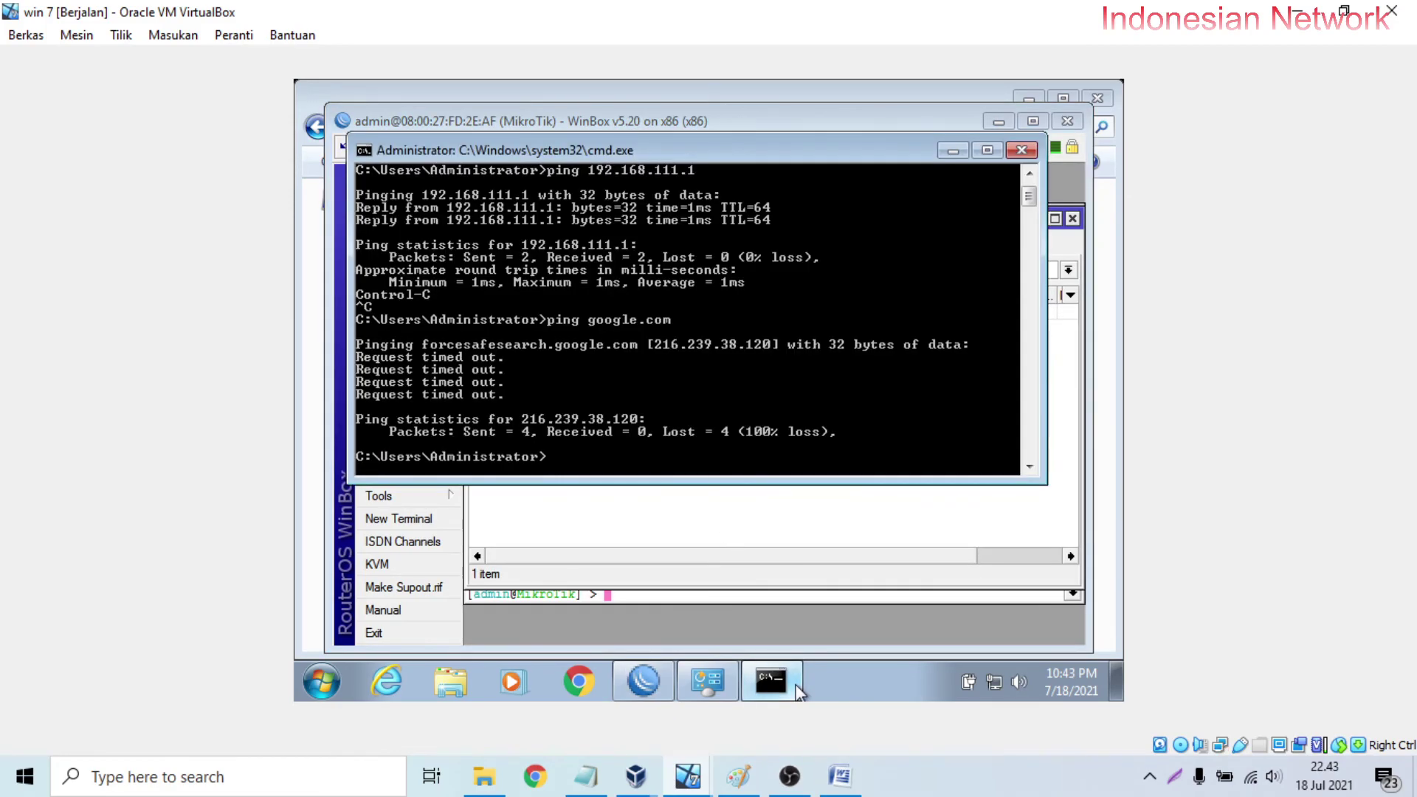
pyautogui.press('Up')
pyautogui.press('Return')
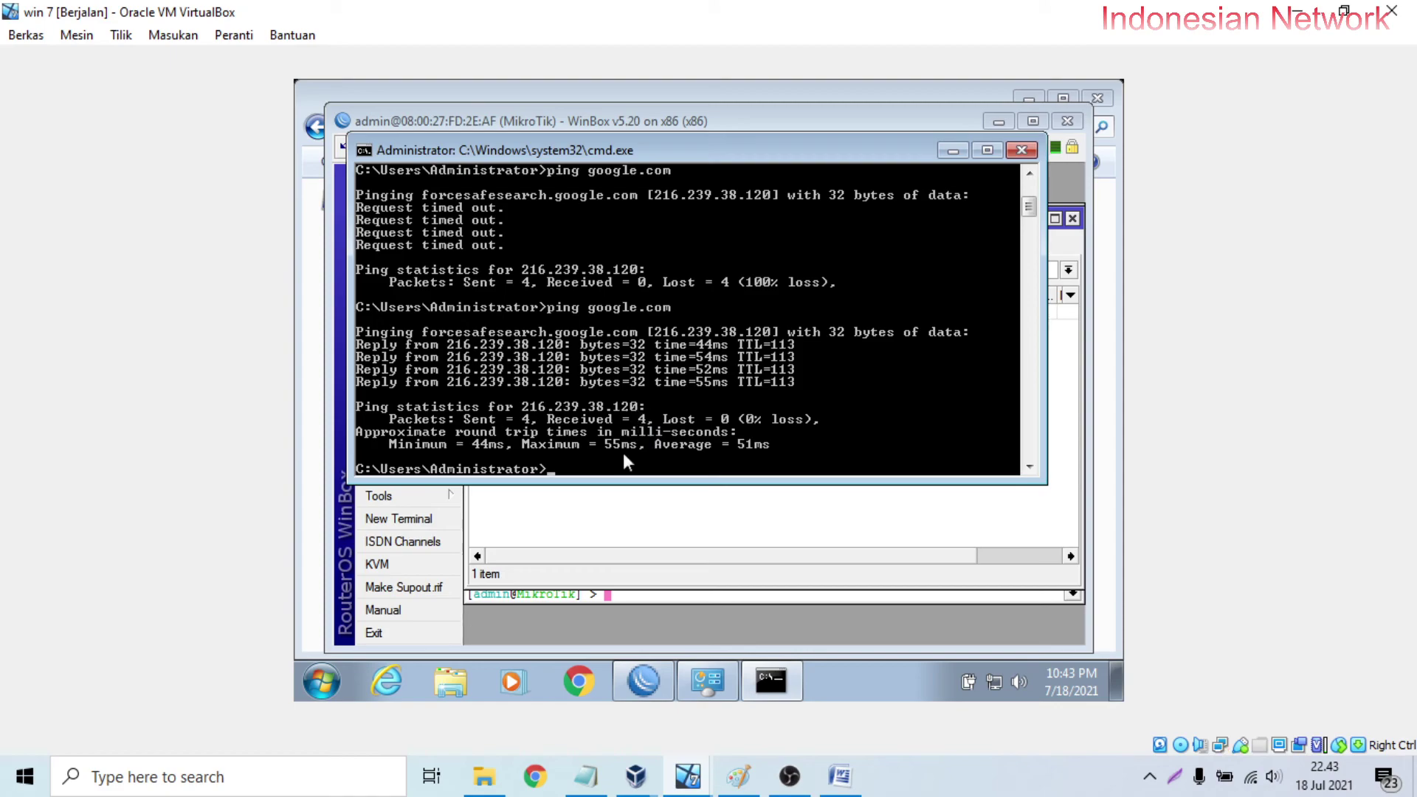
# Switch to Chrome in Windows 7, dismiss the offer to restore pages, and load google.com.
pyautogui.click(590, 666)
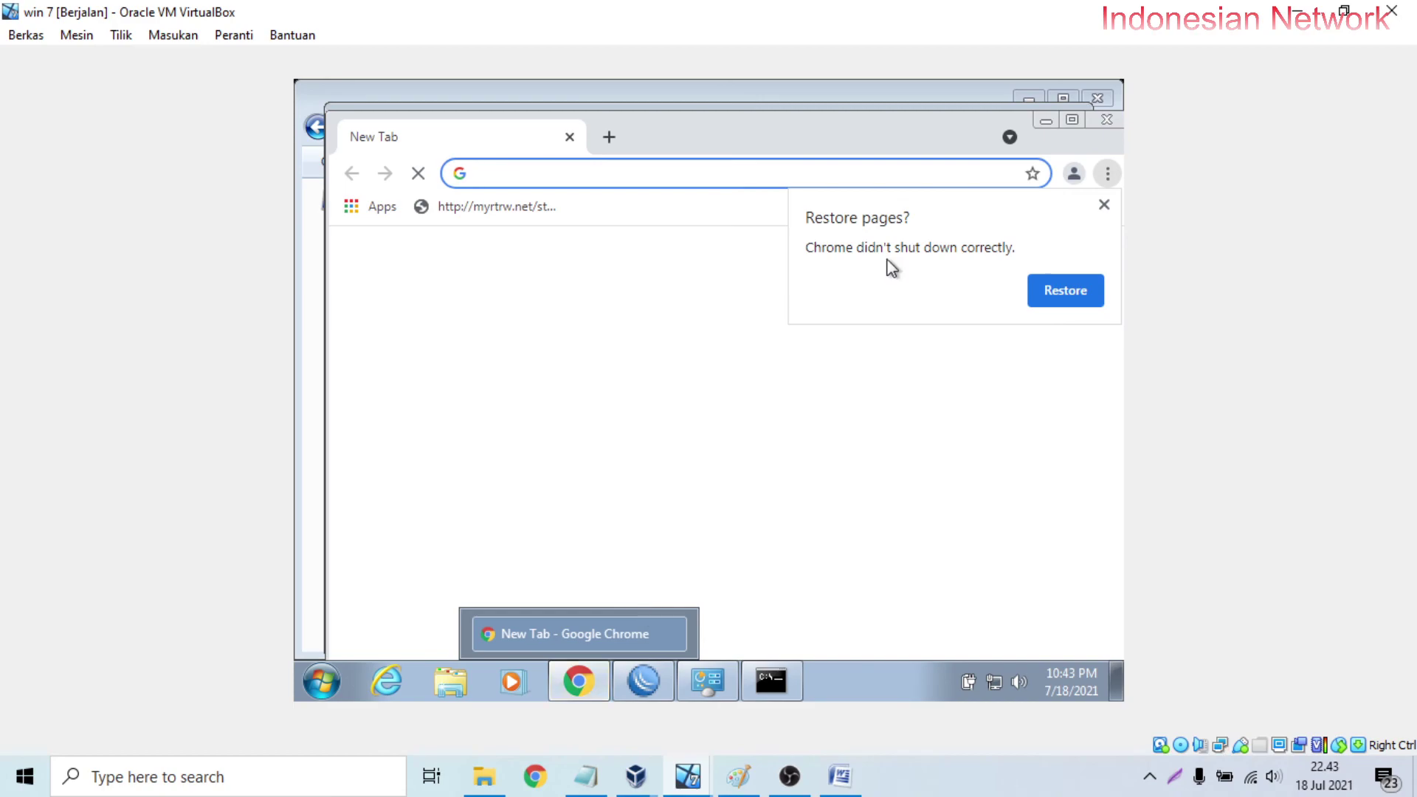
pyautogui.click(1105, 206)
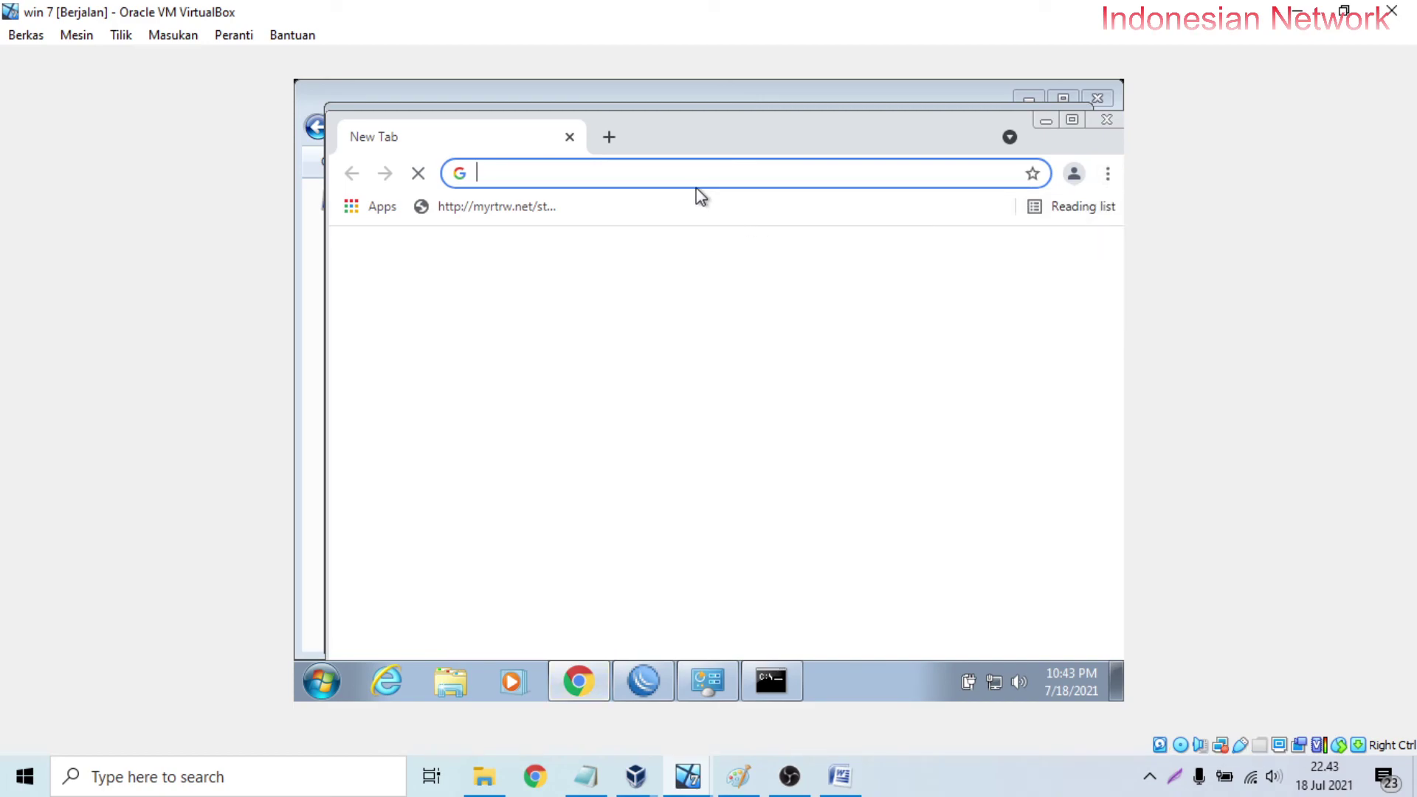
pyautogui.write('goo')
pyautogui.press('Return')
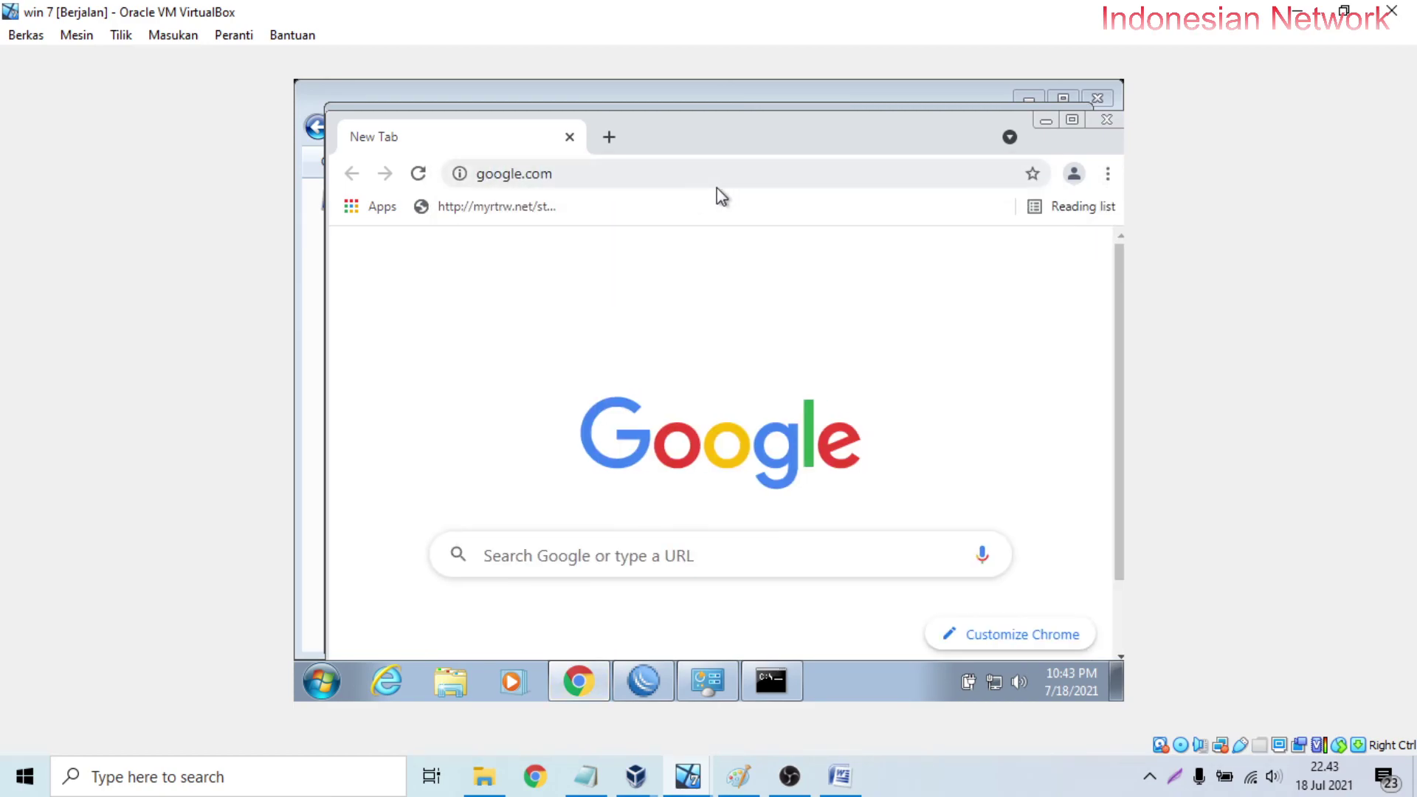
pyautogui.scroll(-3, 665, 313)
pyautogui.scroll(3, 679, 313)
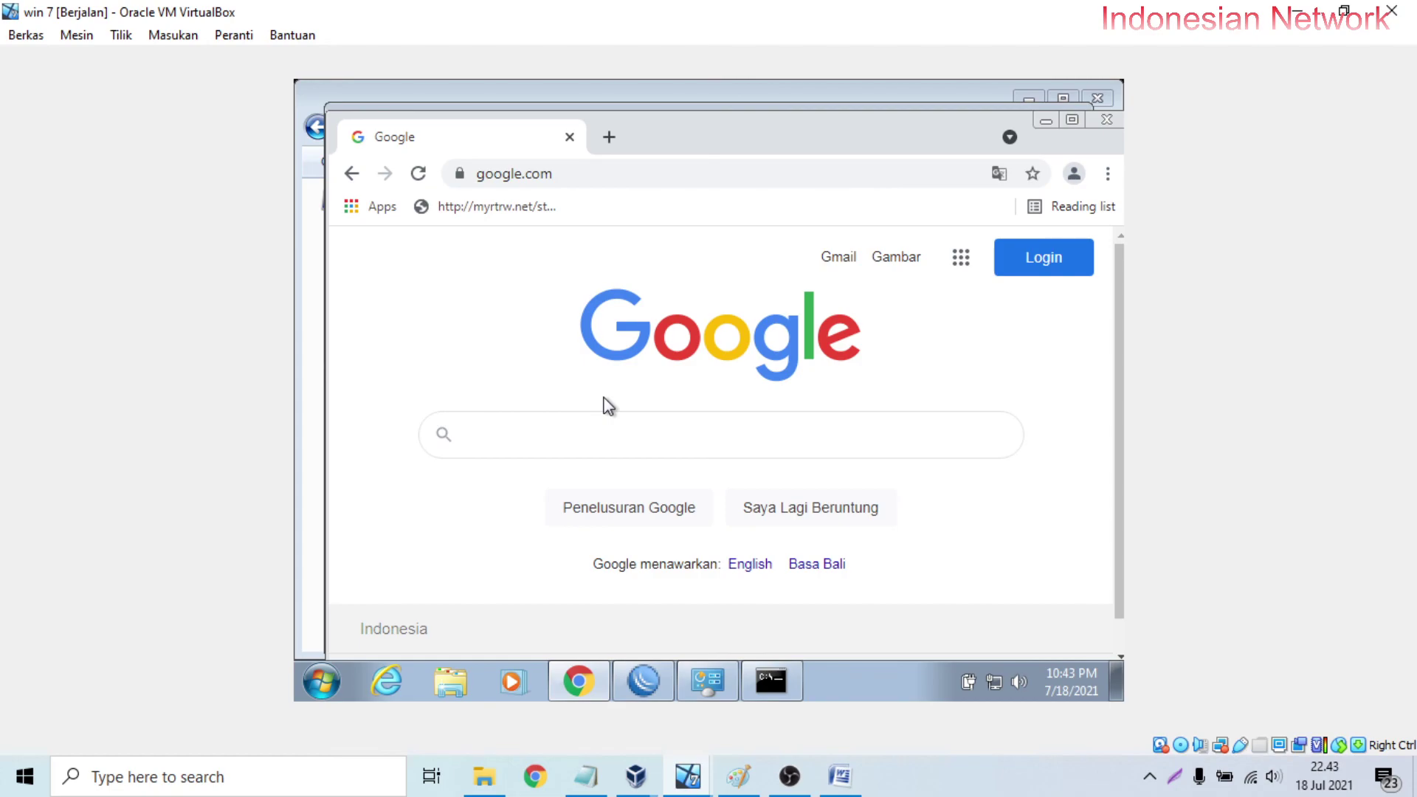
# Search Google for metro and minimize the browser.
pyautogui.write('metro')
pyautogui.press('Return')
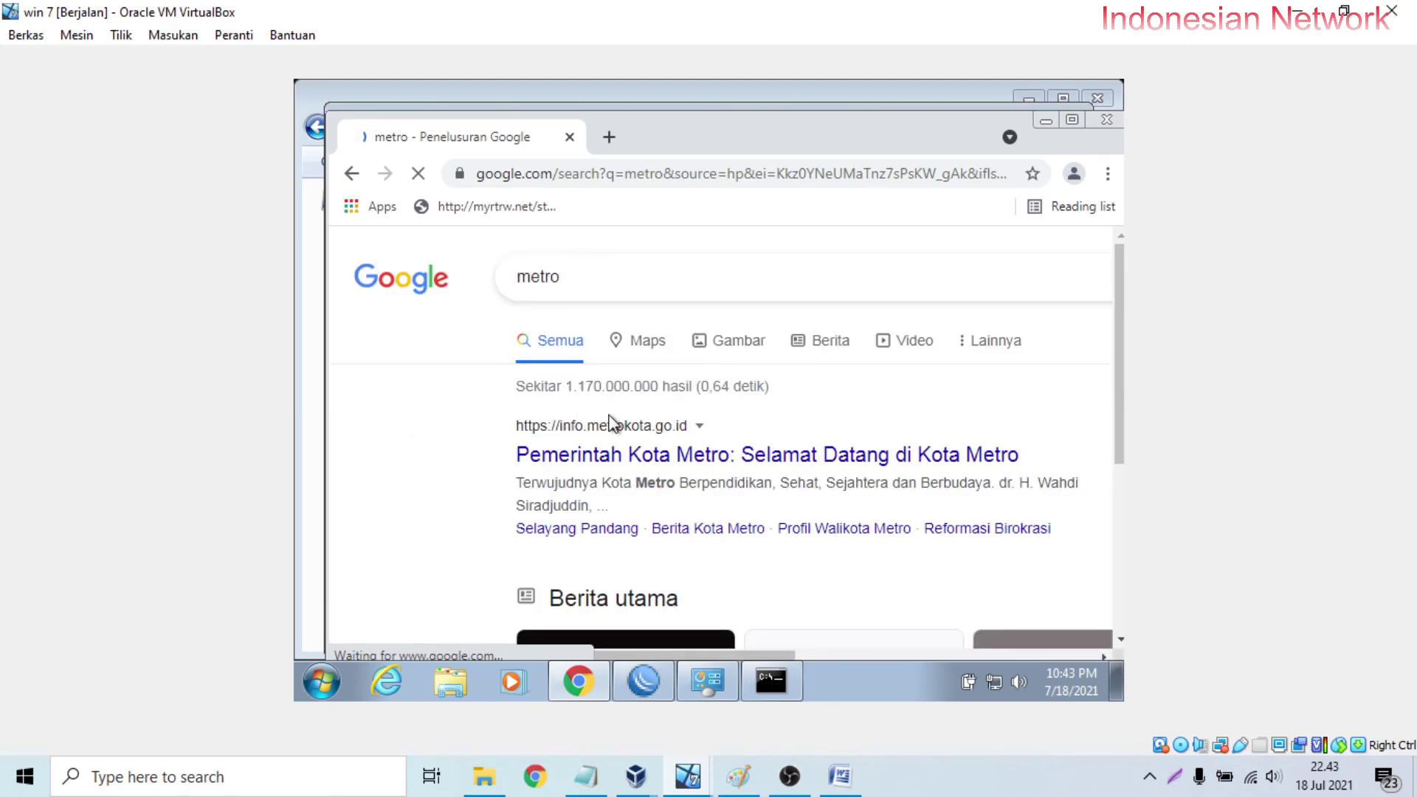
pyautogui.click(1050, 117)
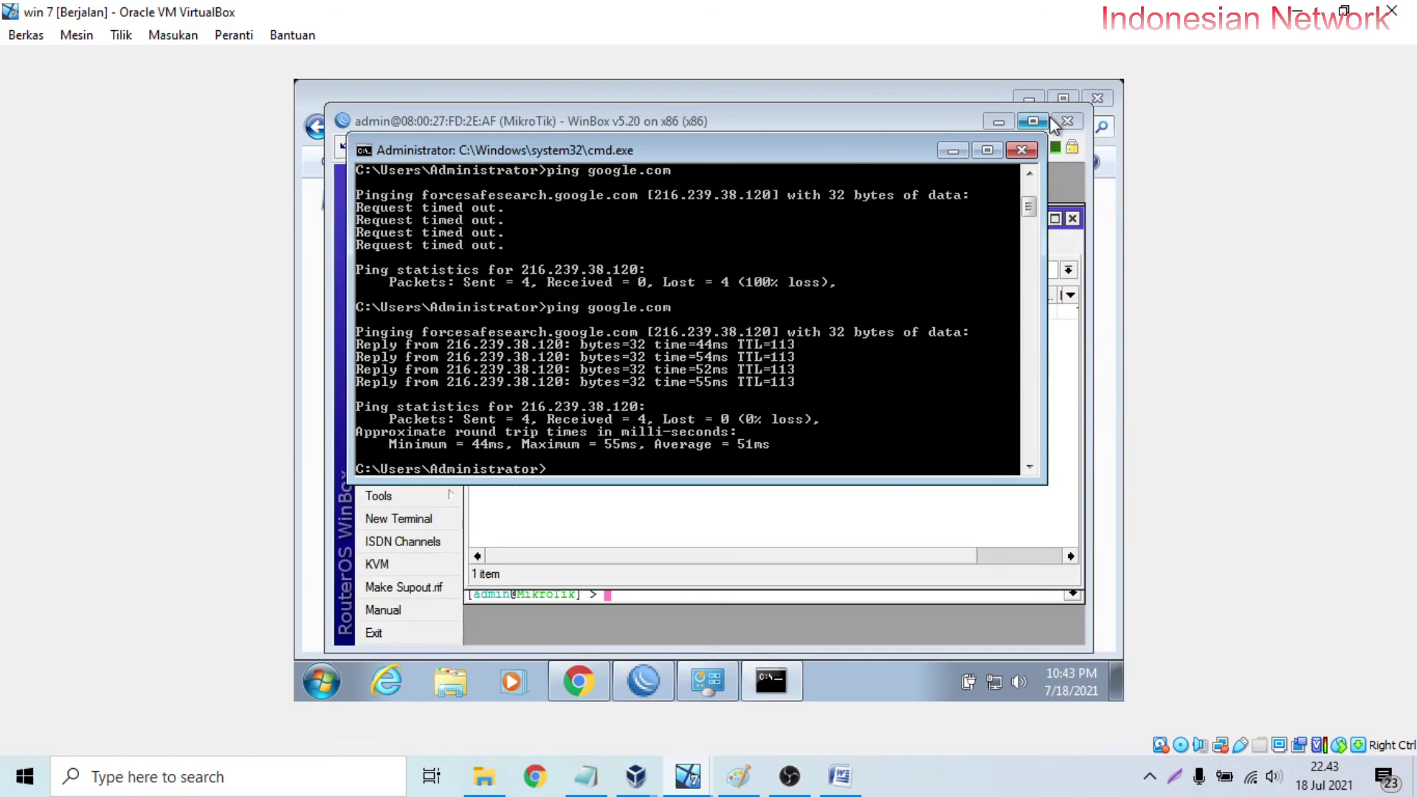